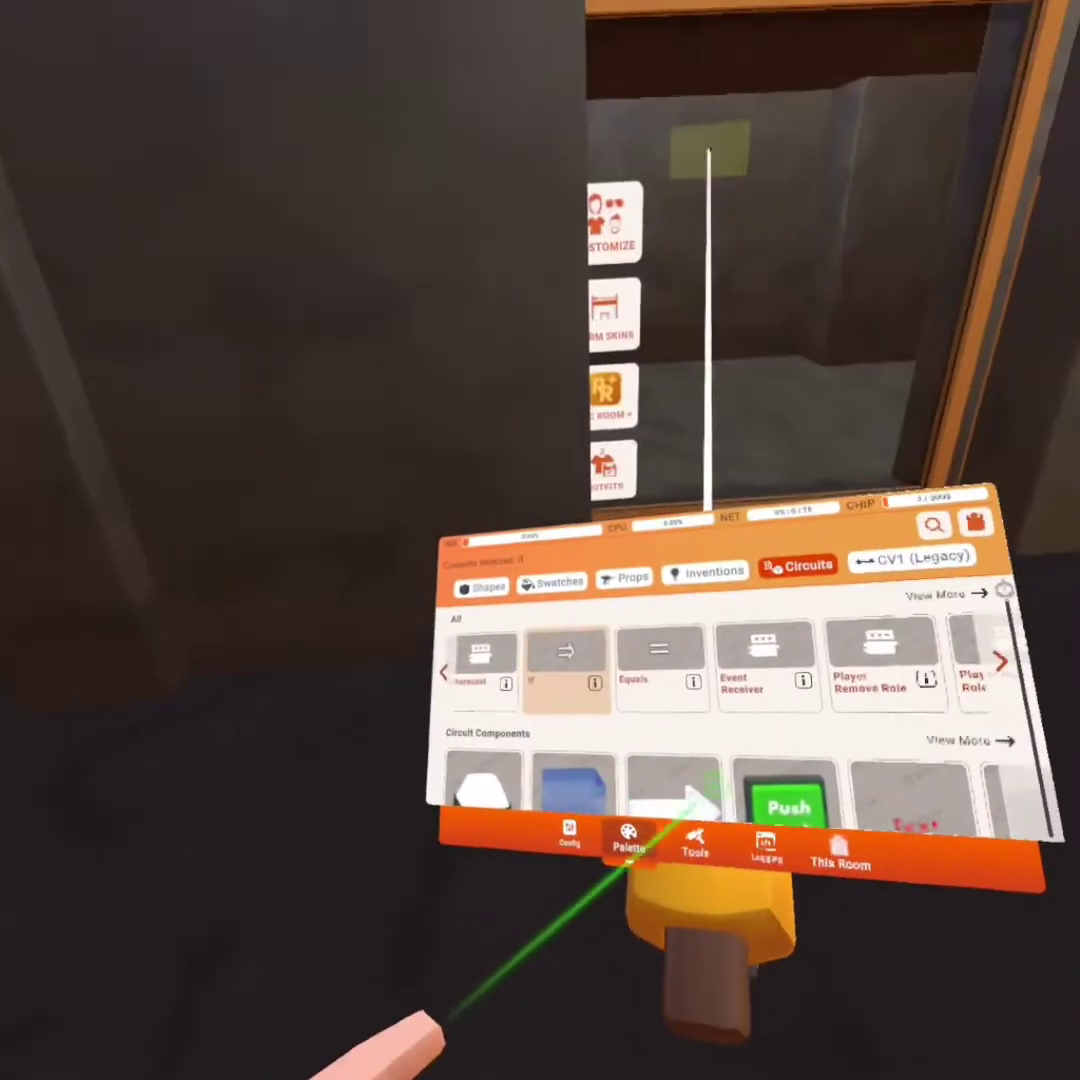
# Step: Place a Push Me button on the wall and reposition it into place
pyautogui.click(788, 804)
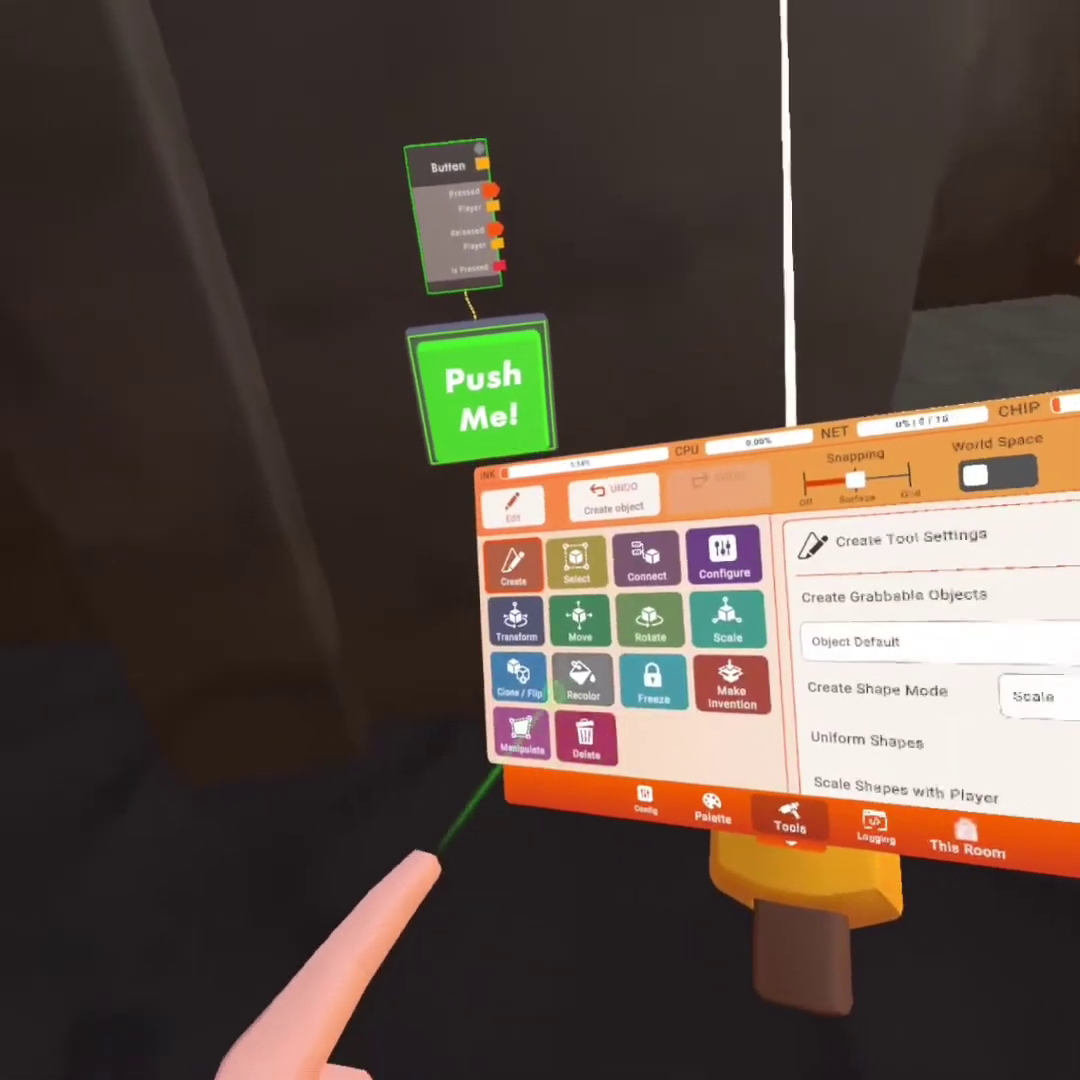
pyautogui.click(533, 758)
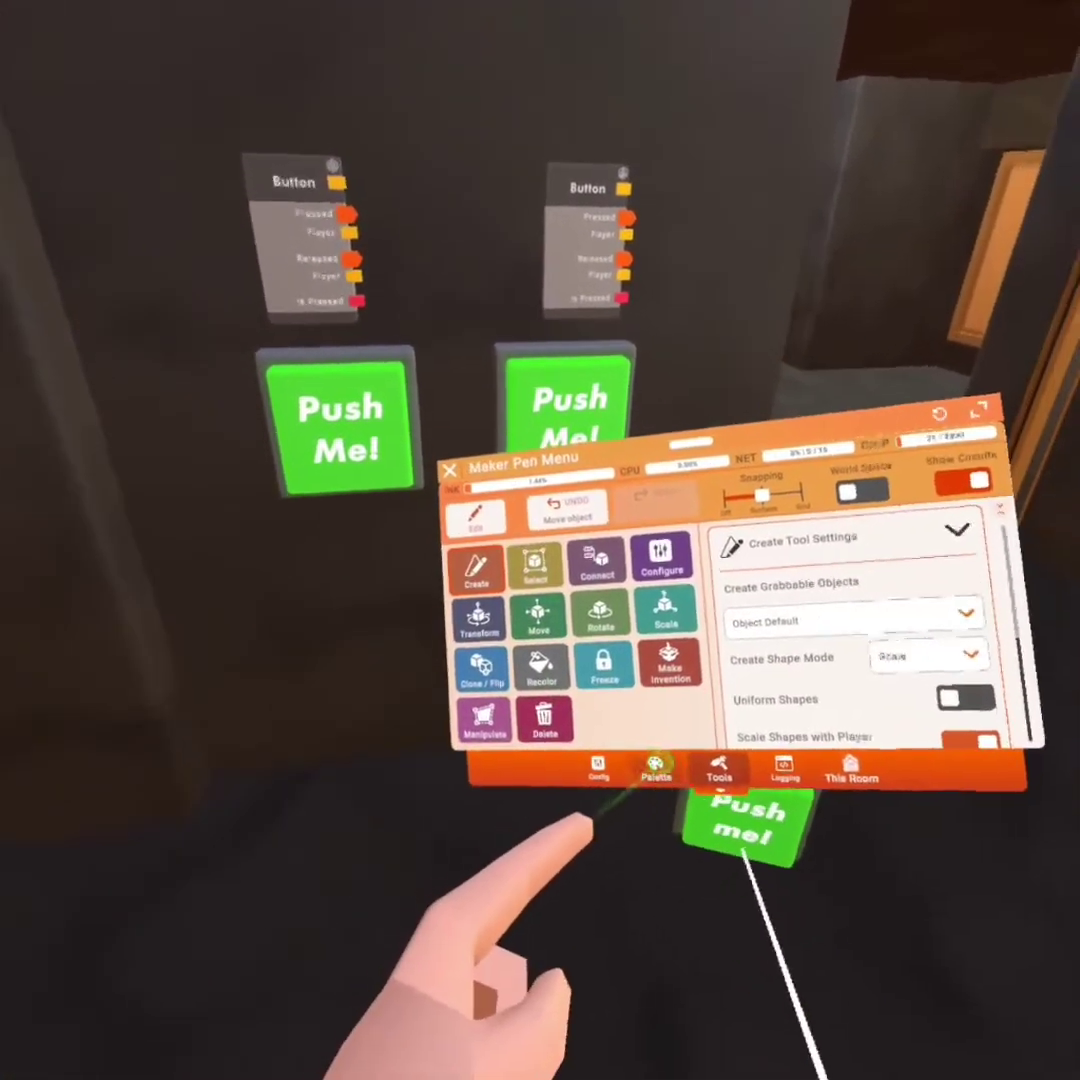
# Step: Spawn an int Variable chip from the Circuits palette beside the Button chip
pyautogui.click(703, 862)
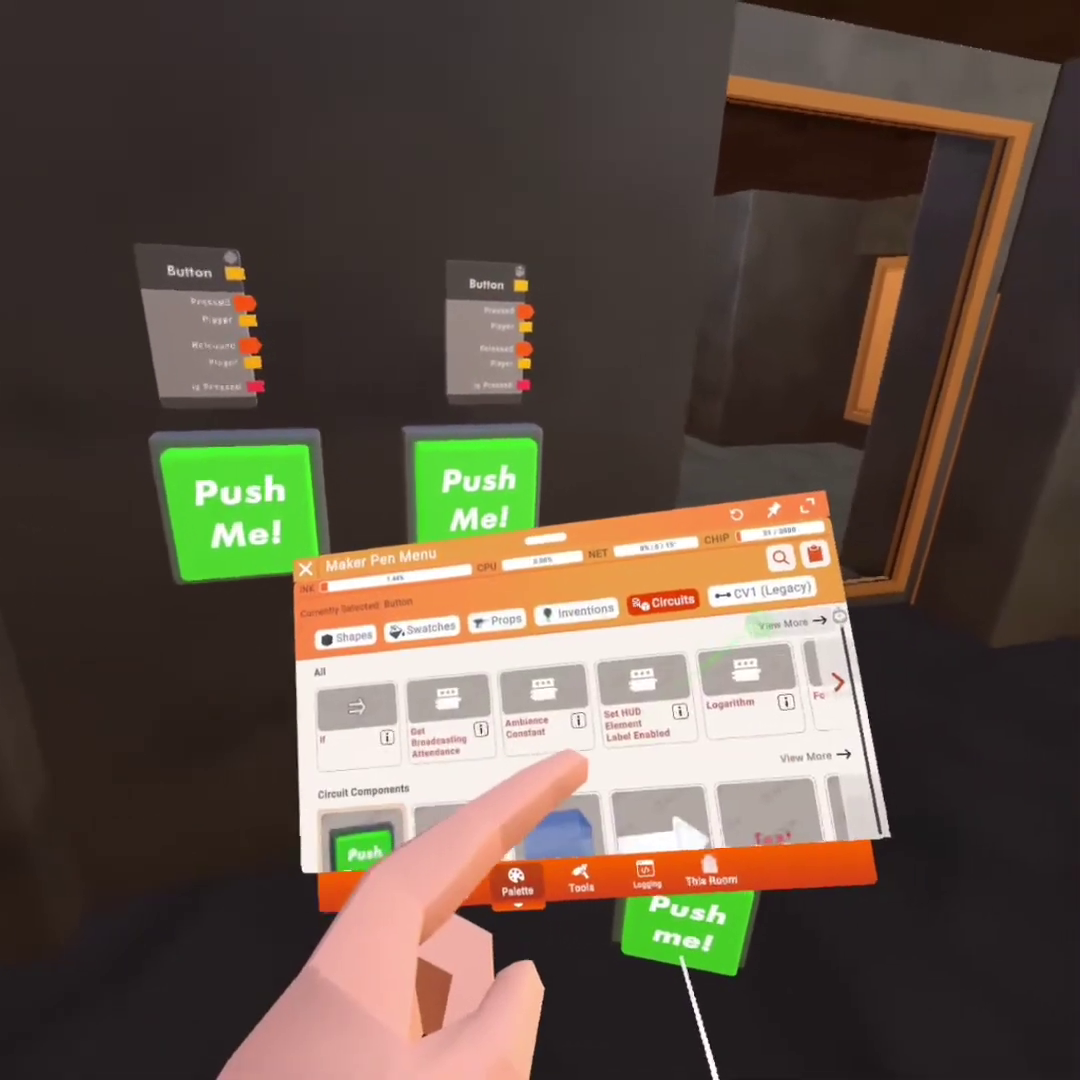
pyautogui.click(740, 620)
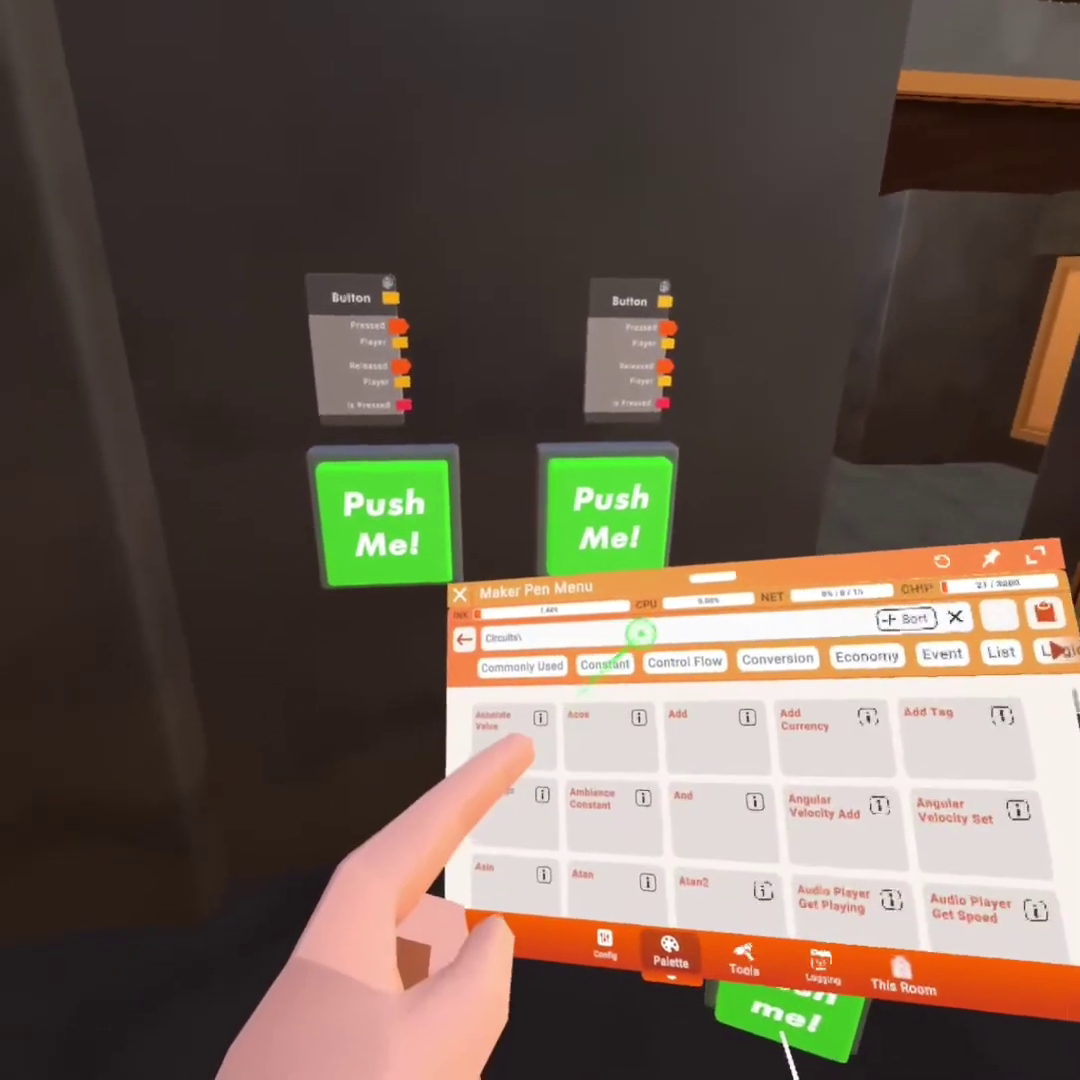
pyautogui.click(640, 635)
pyautogui.write('i')
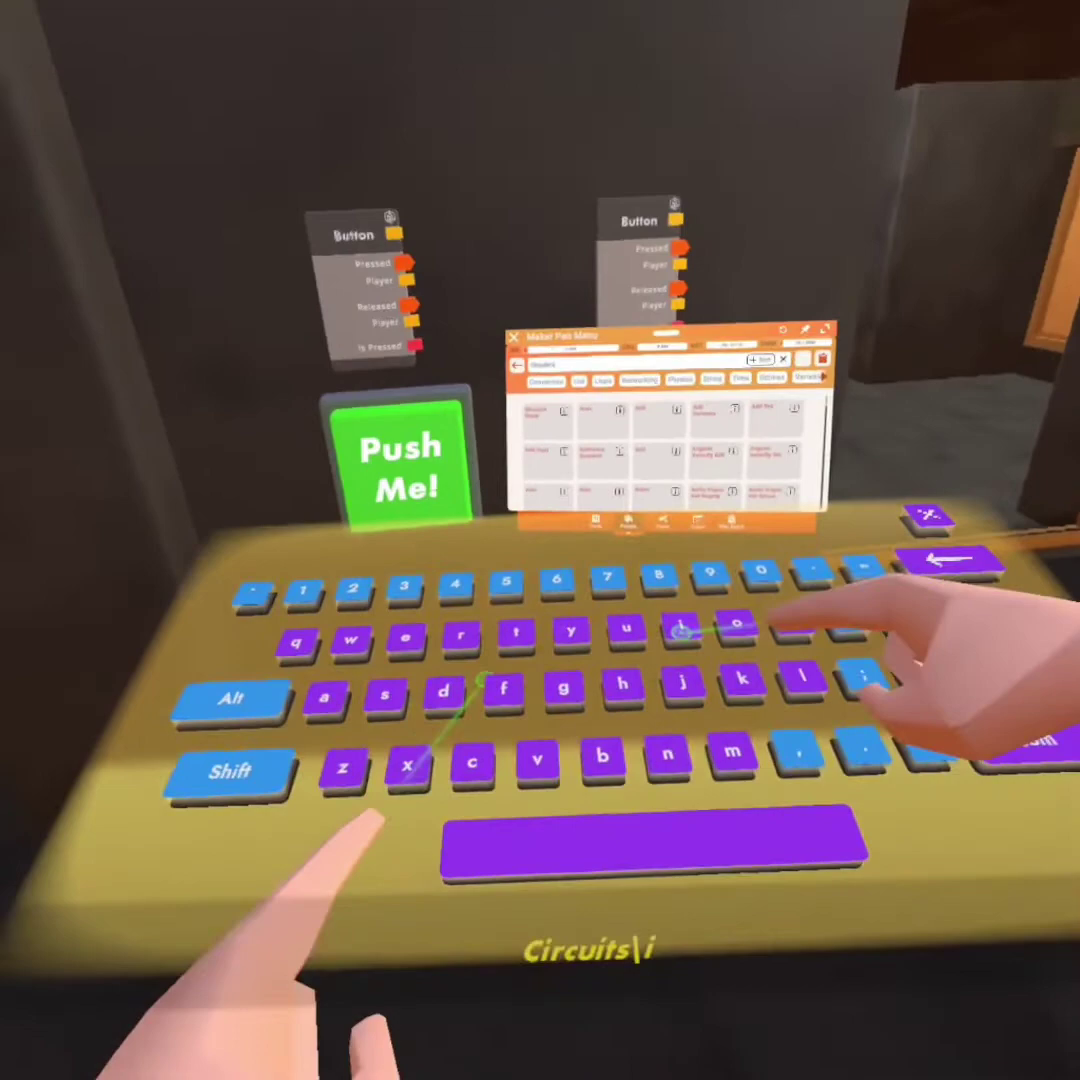
pyautogui.press('BackSpace')
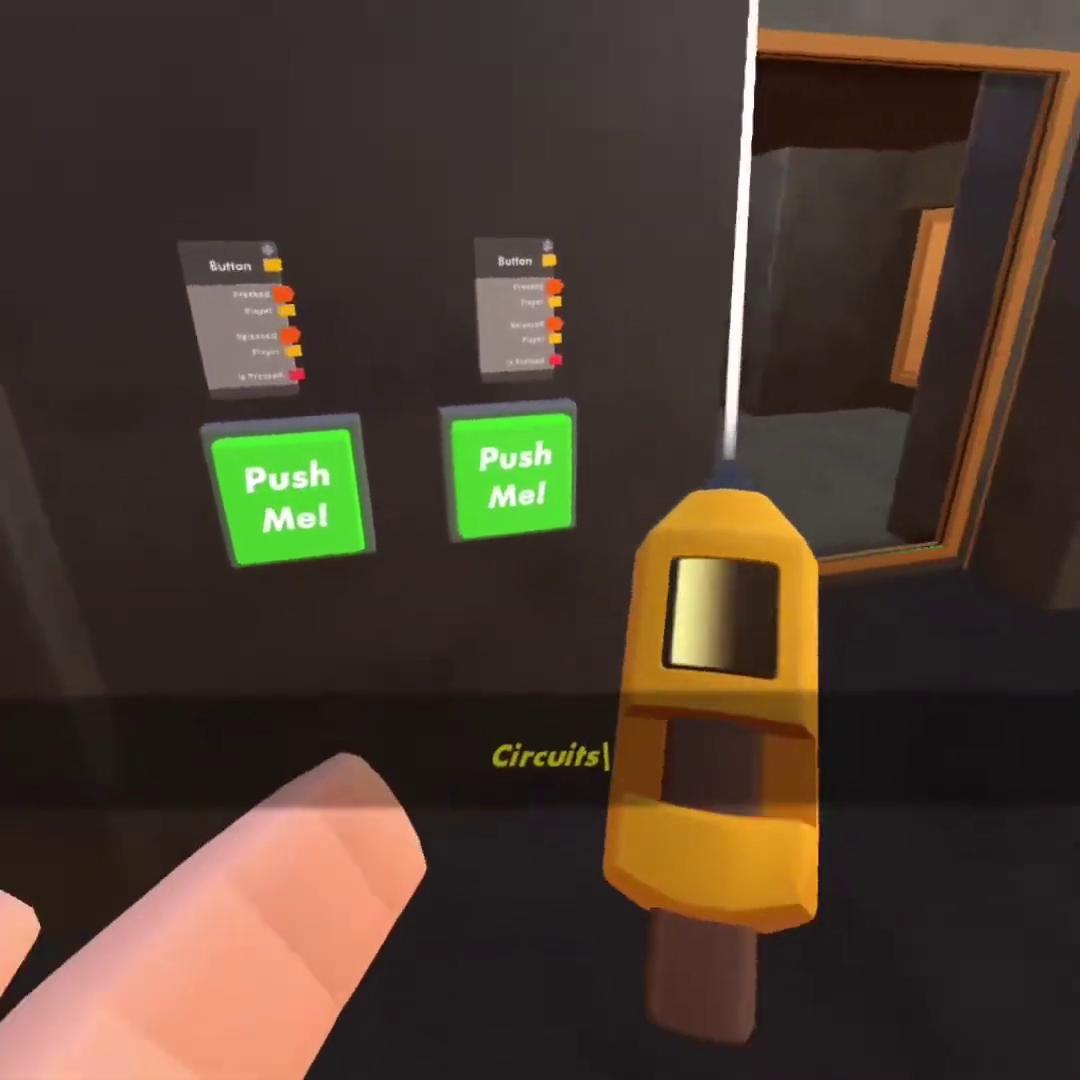
pyautogui.write('int')
pyautogui.click(655, 680)
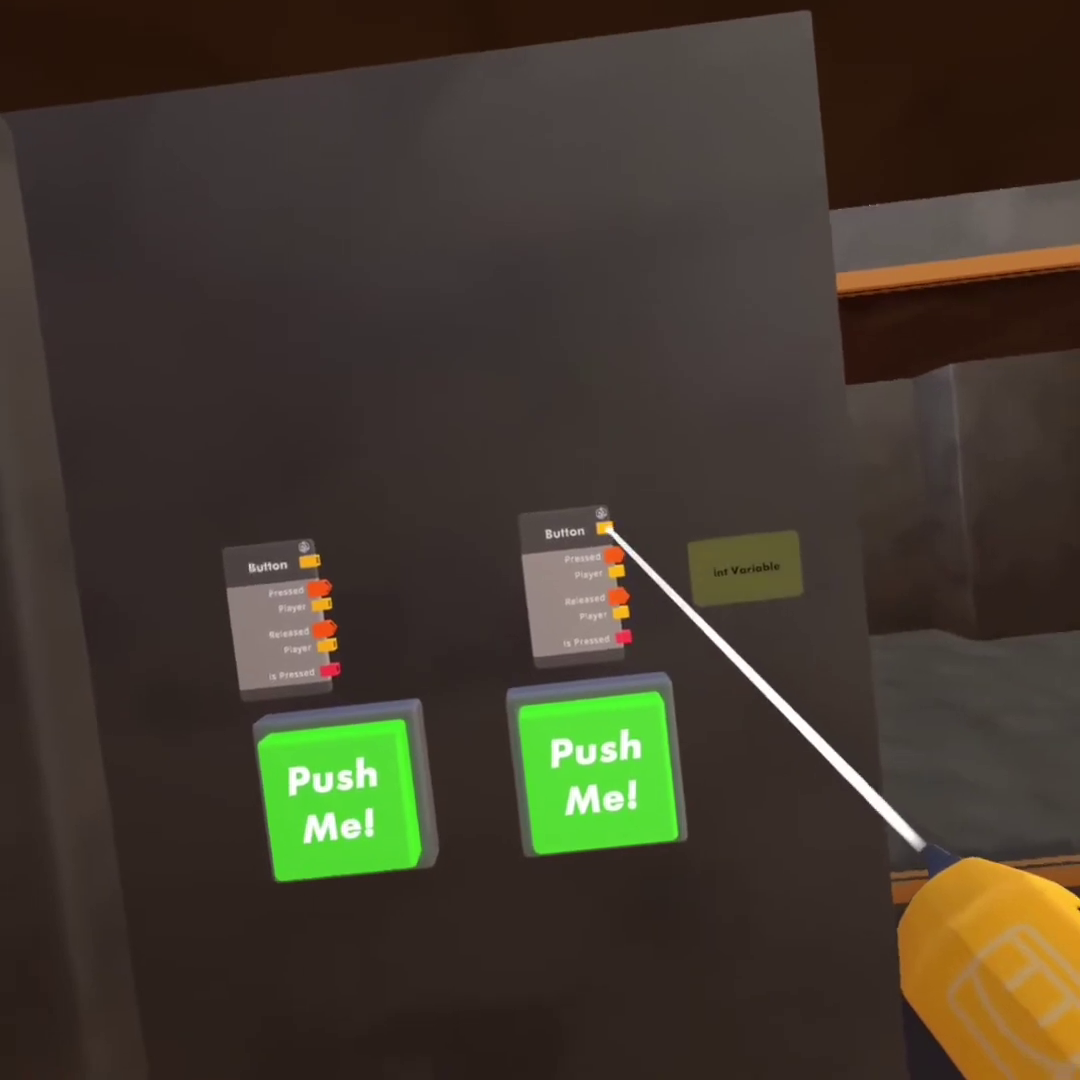
# Step: Search the circuit chips for 'if' and the second int variable for the left side
pyautogui.press('Escape')
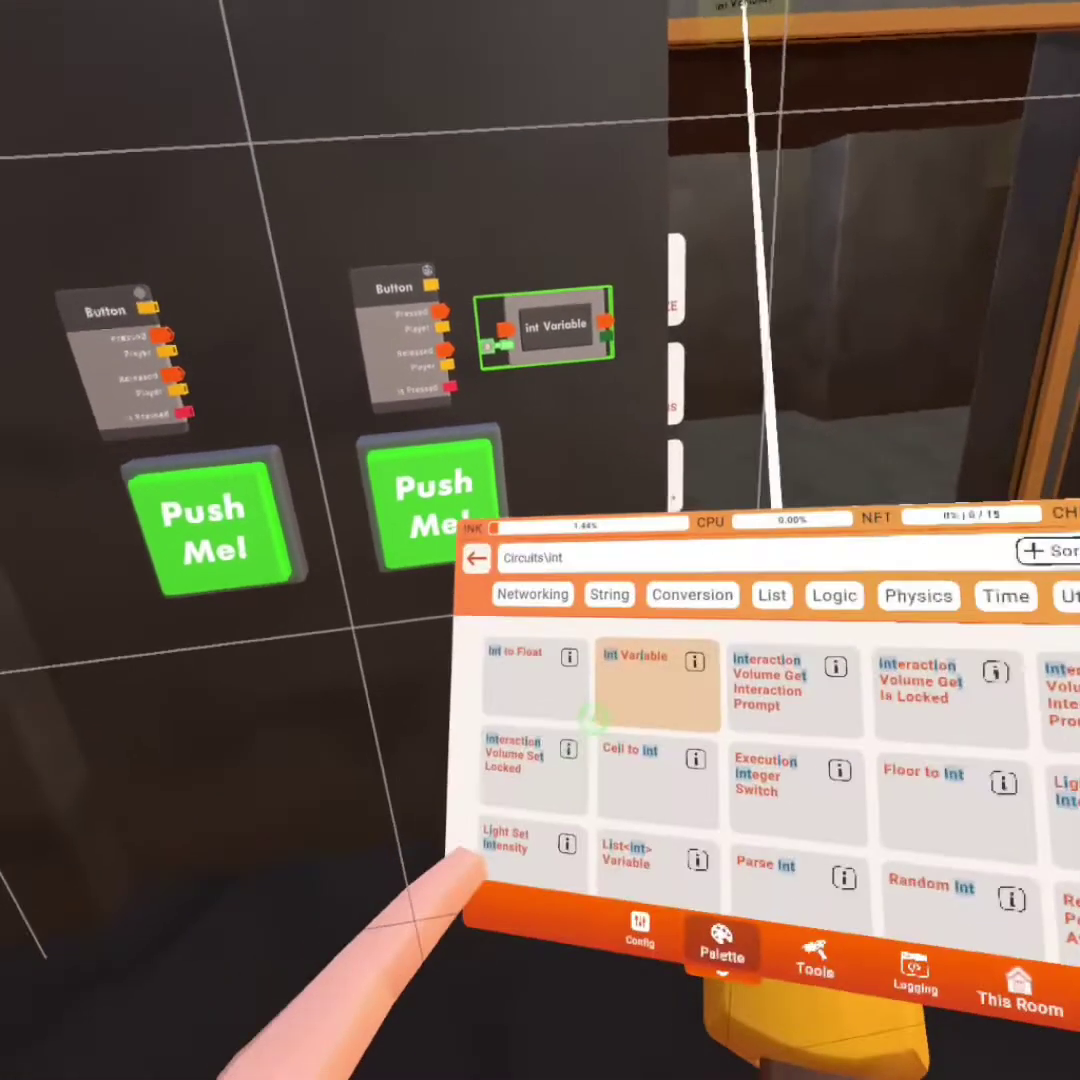
pyautogui.click(643, 611)
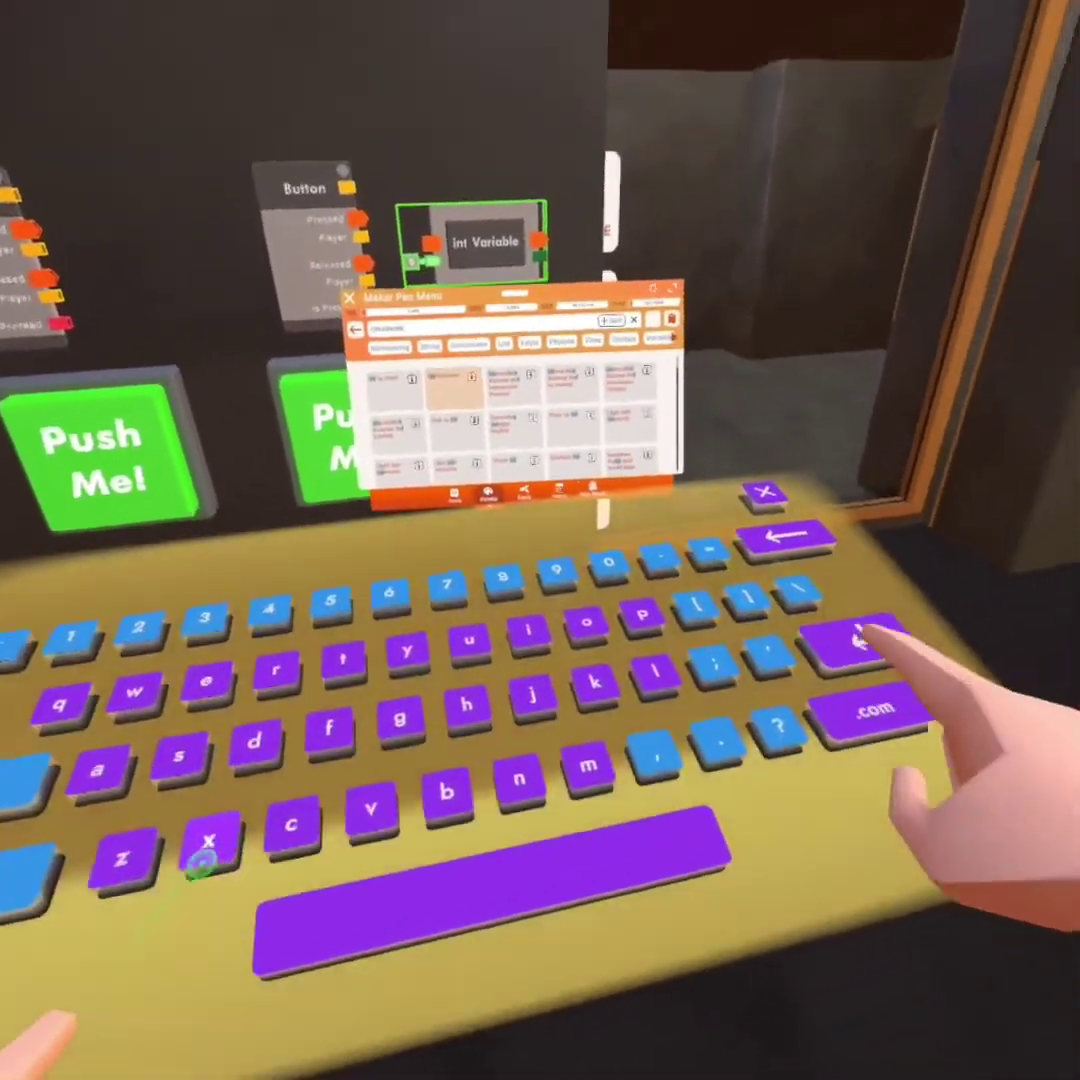
pyautogui.click(815, 528)
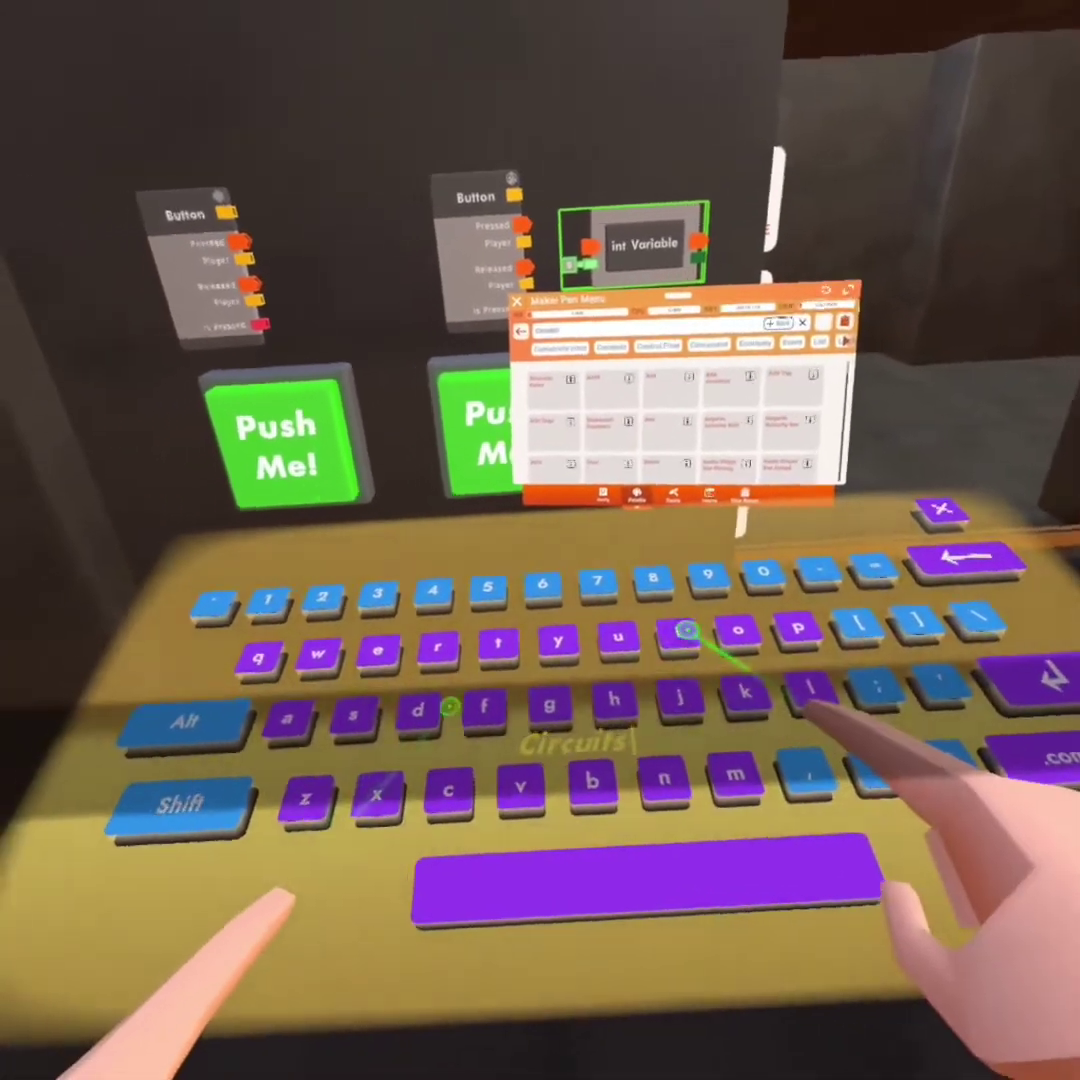
pyautogui.press('Return')
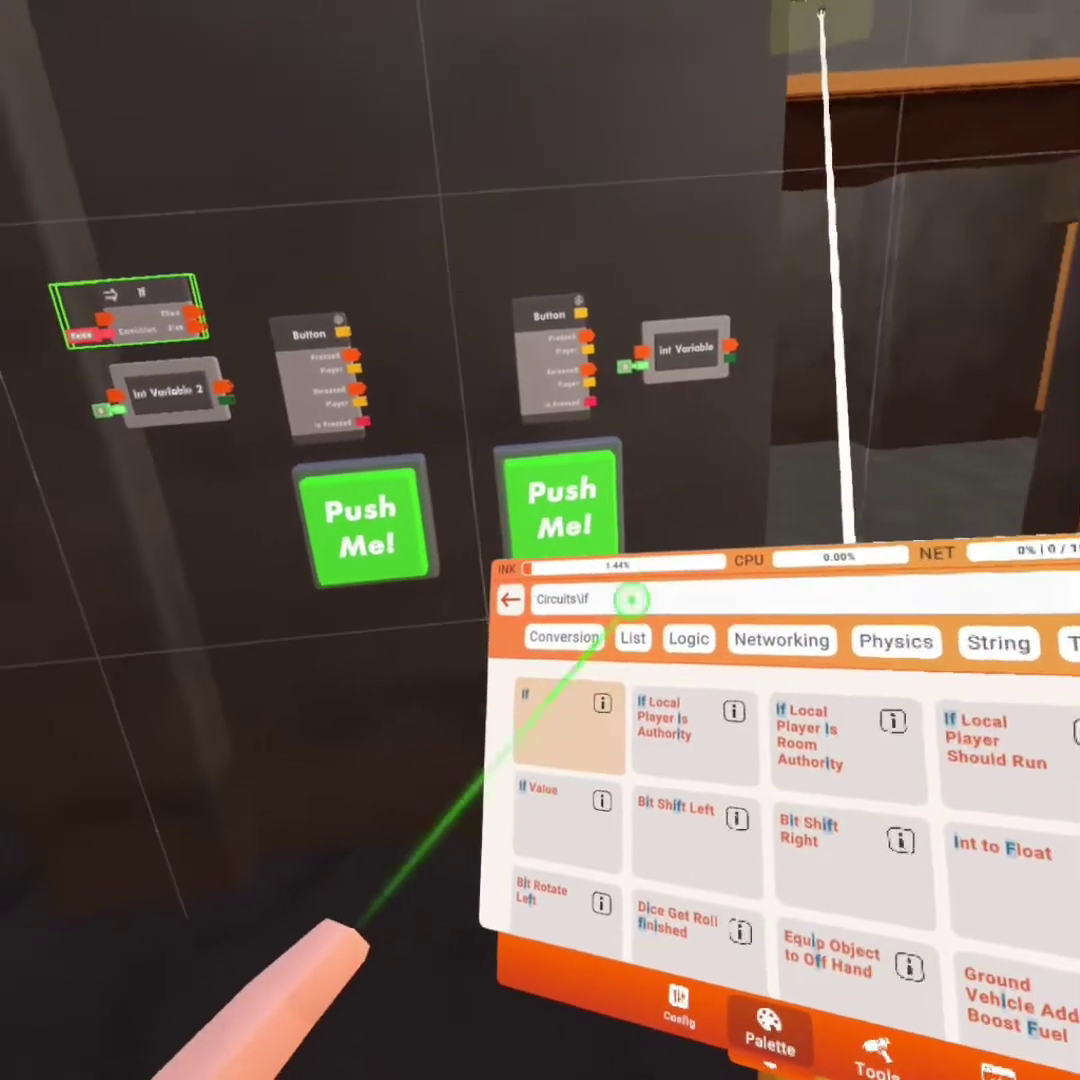
pyautogui.click(631, 599)
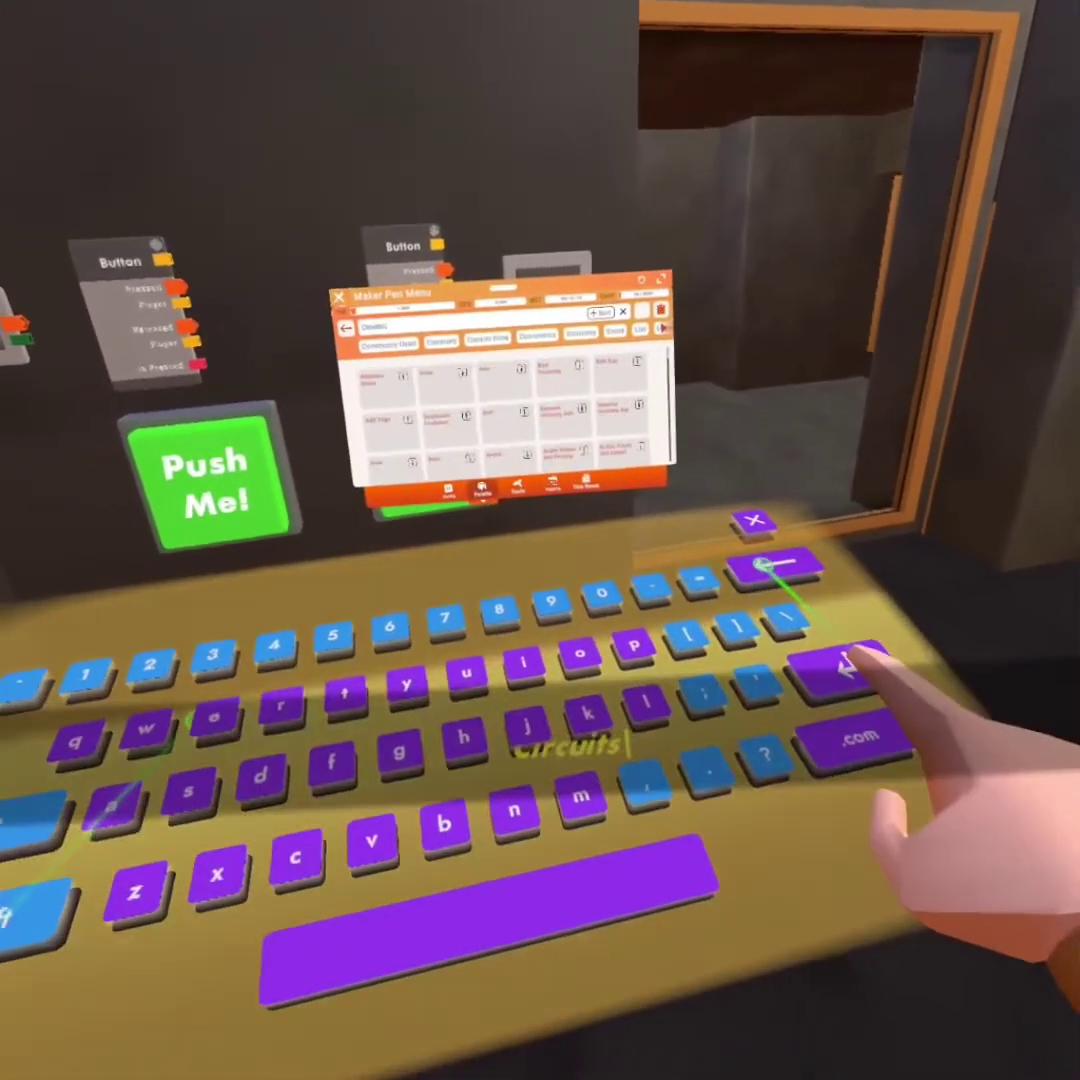
pyautogui.click(850, 668)
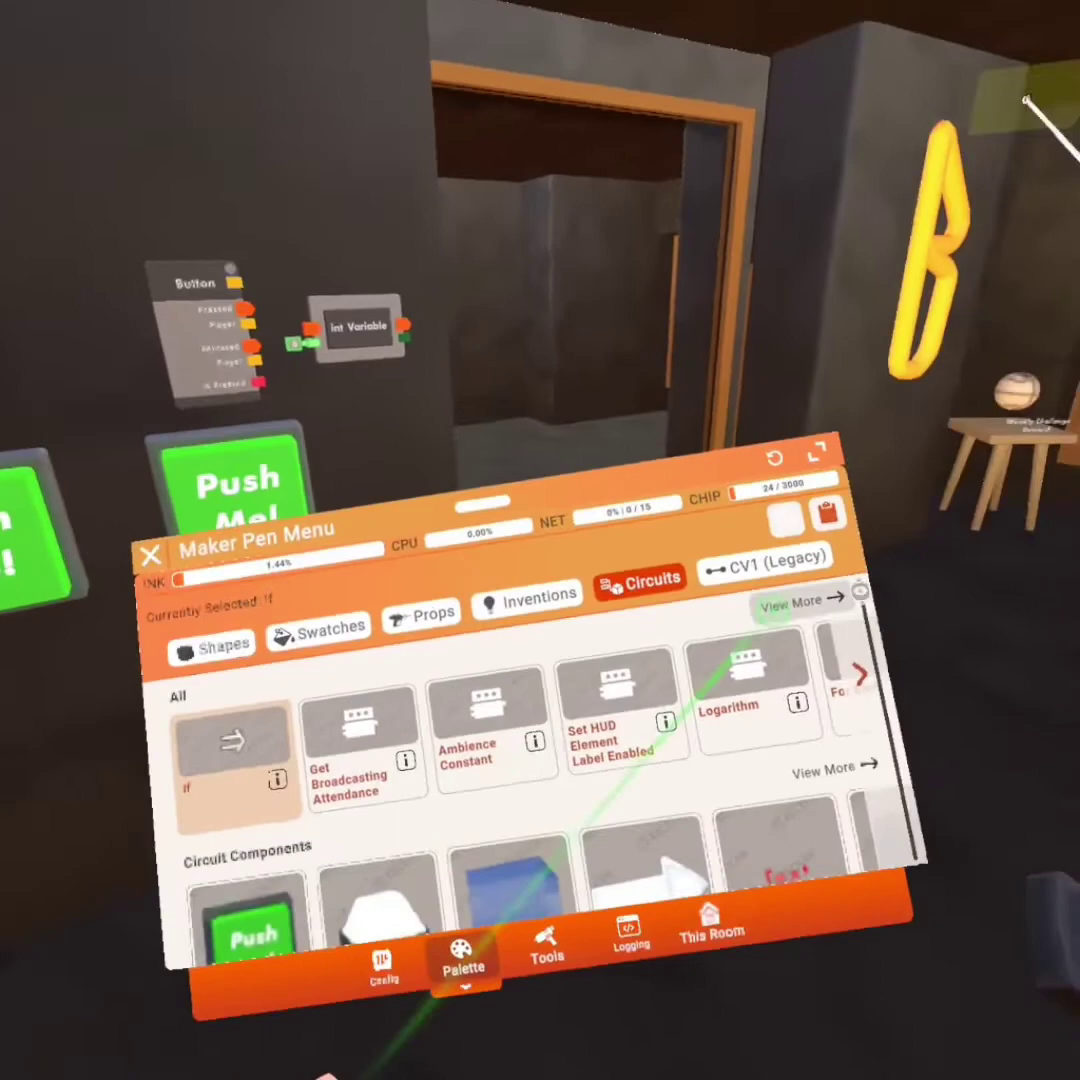
# Step: Search for 'add' and place an Add chip above the int Variable
pyautogui.click(560, 660)
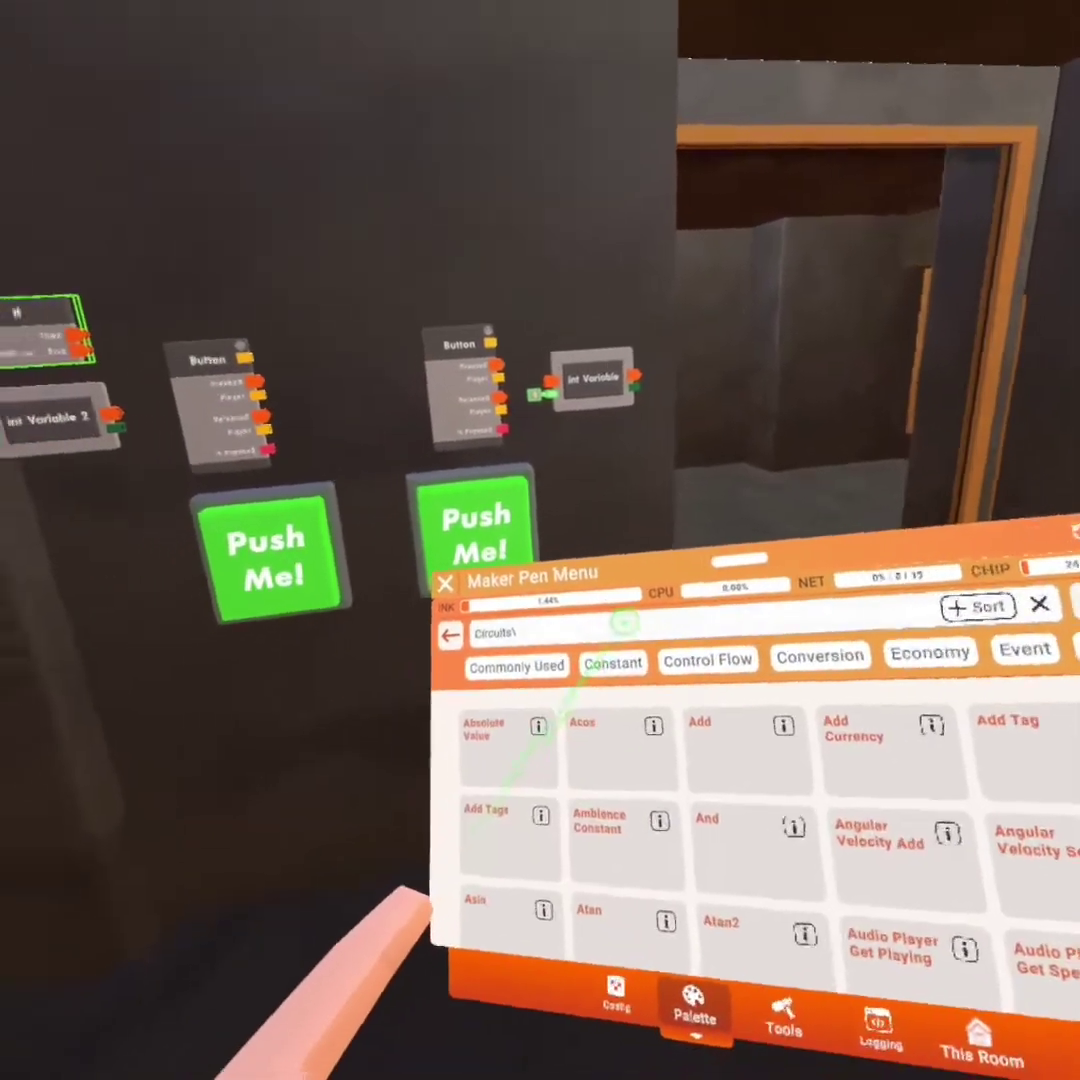
pyautogui.click(622, 622)
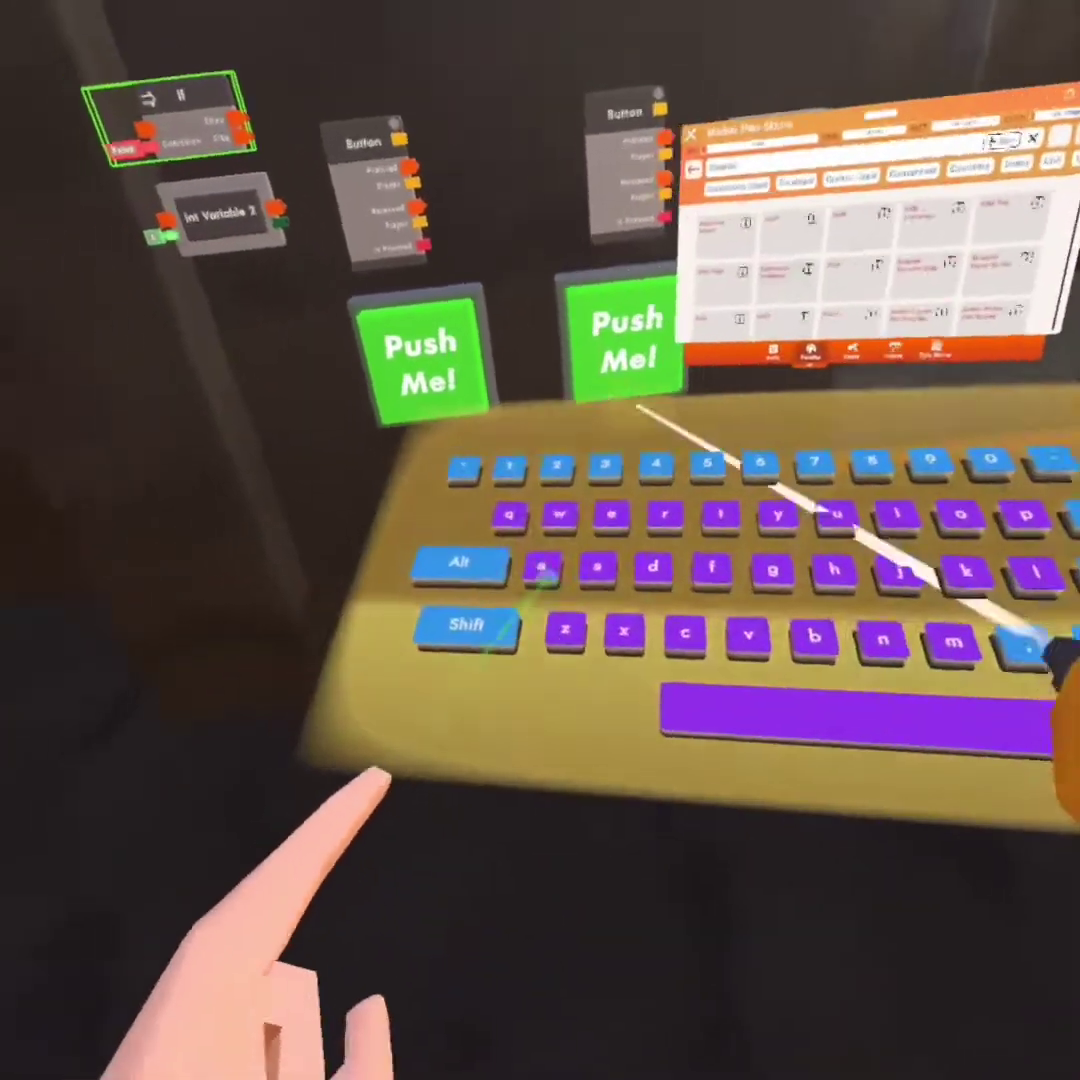
pyautogui.write('Circuits|add')
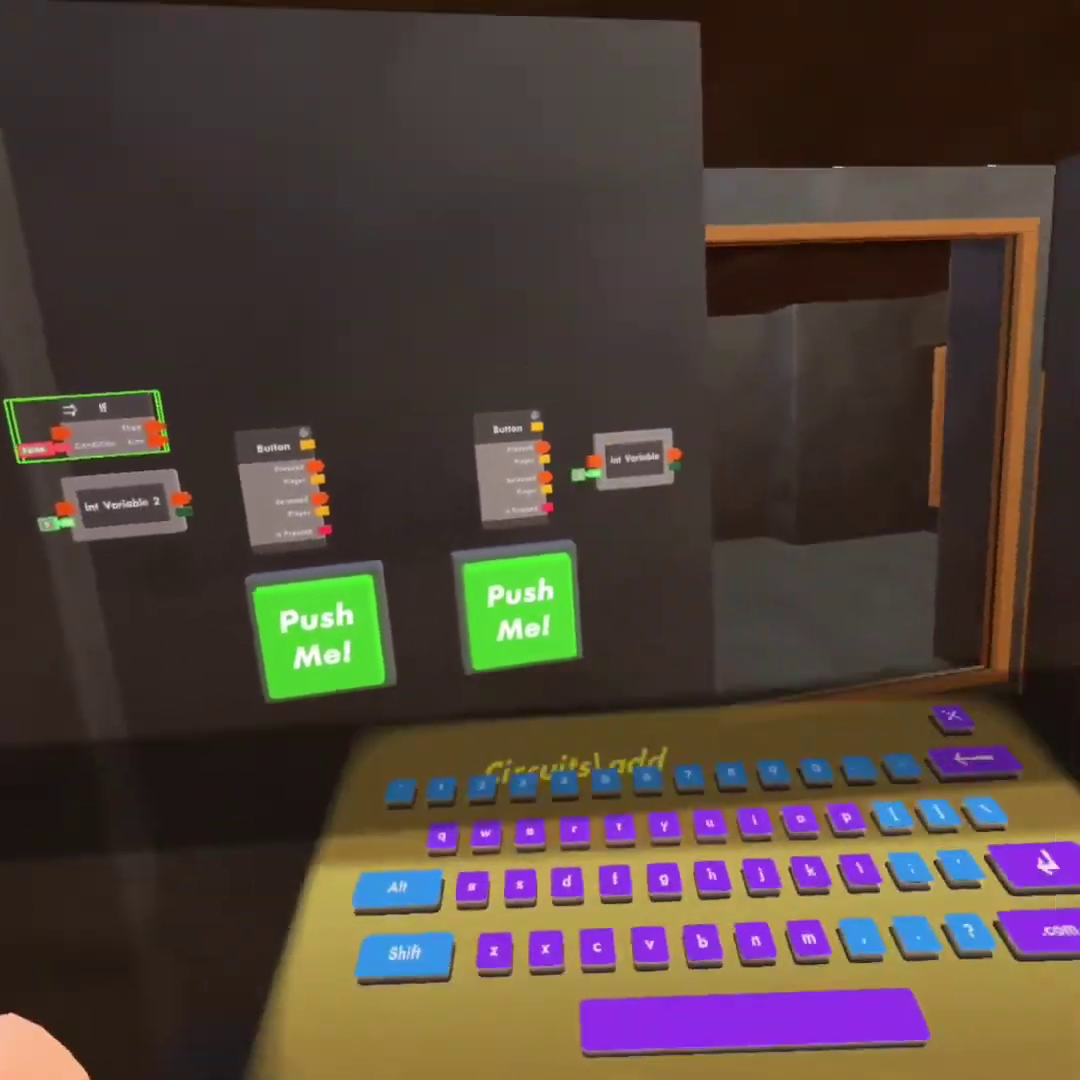
pyautogui.press('Return')
pyautogui.click(553, 716)
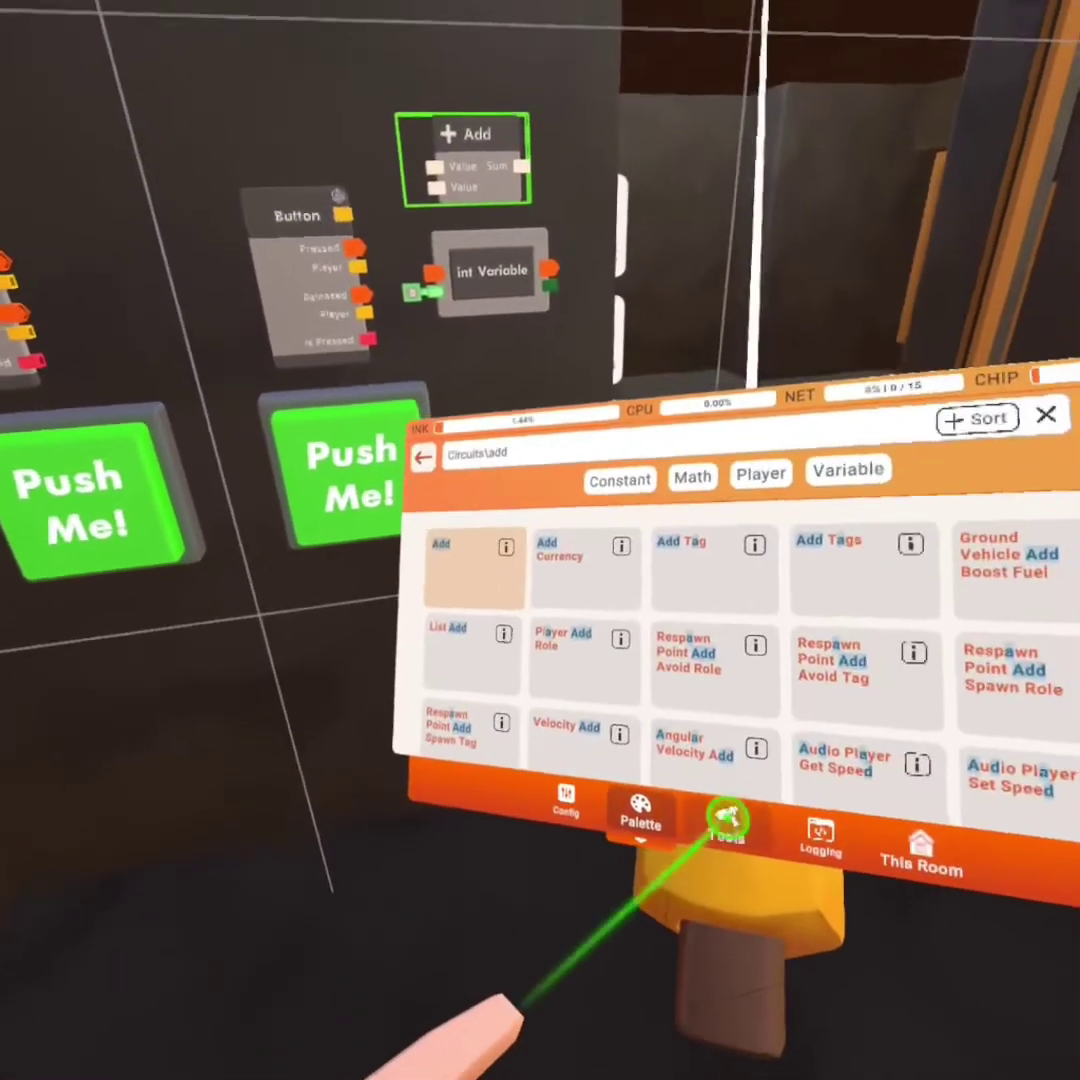
# Step: Wire the Button's Pressed to the int Variable and set Add's second value to 1
pyautogui.click(843, 965)
pyautogui.click(677, 680)
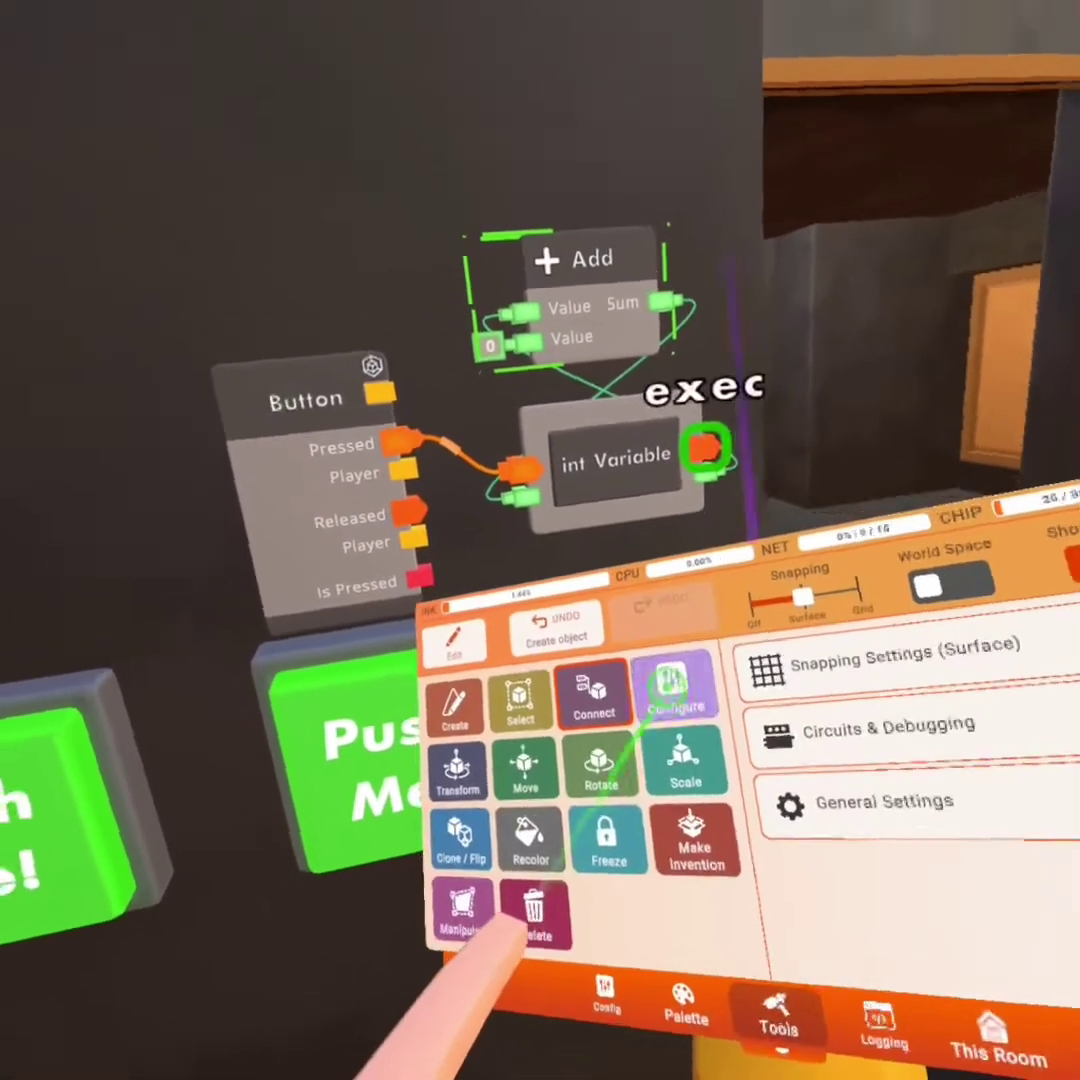
pyautogui.click(494, 916)
pyautogui.click(595, 582)
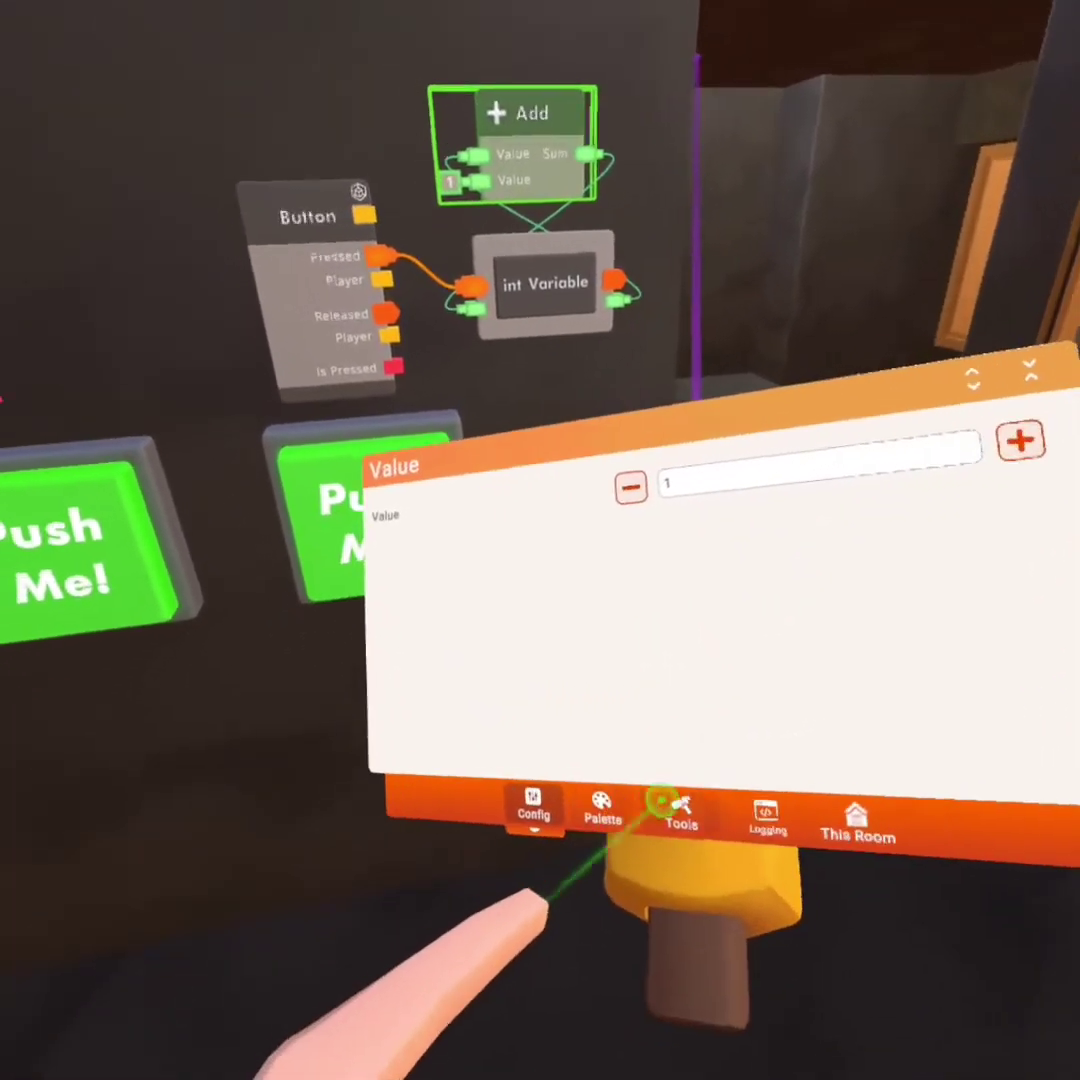
pyautogui.click(581, 955)
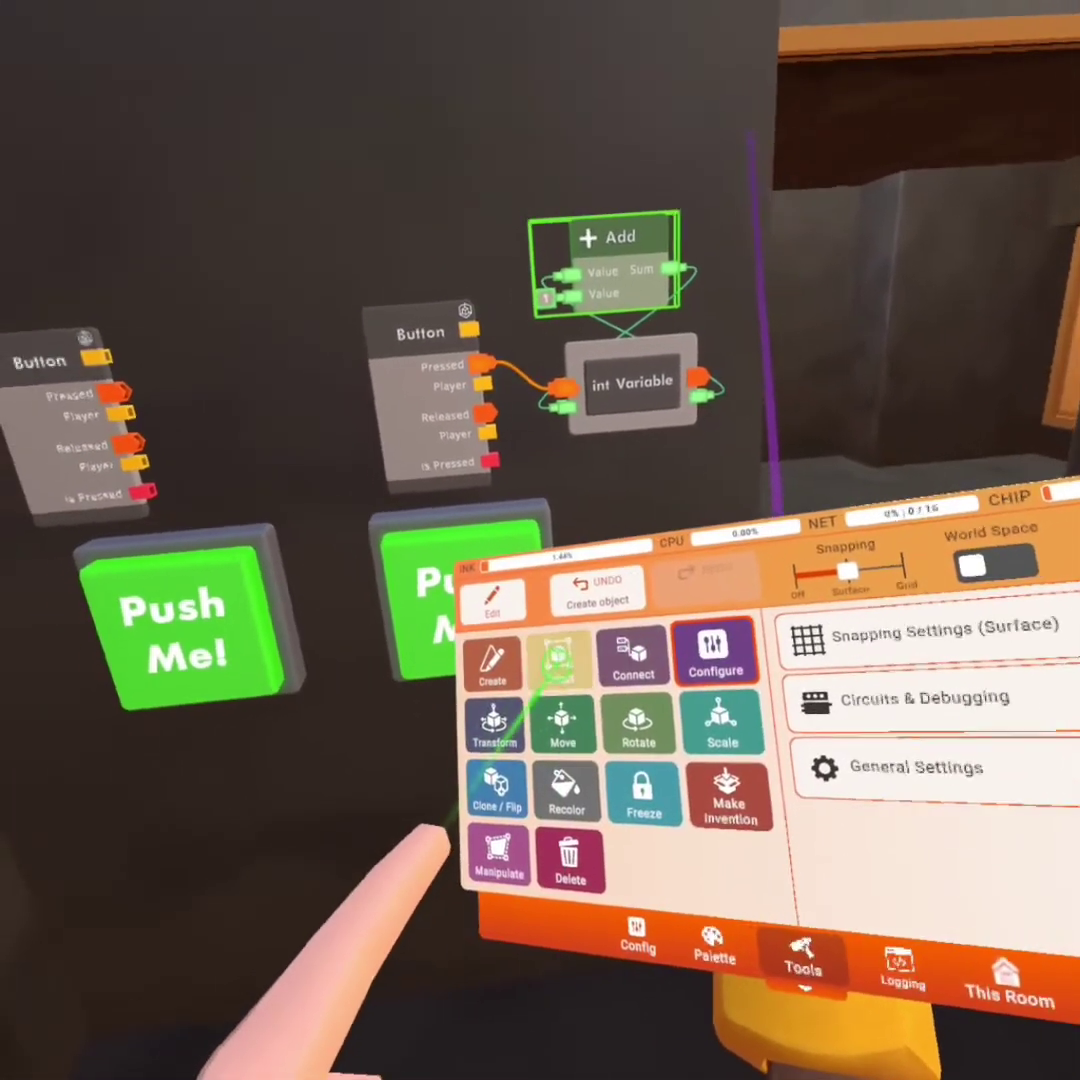
# Step: Add a third Value input to the Add chip
pyautogui.click(558, 665)
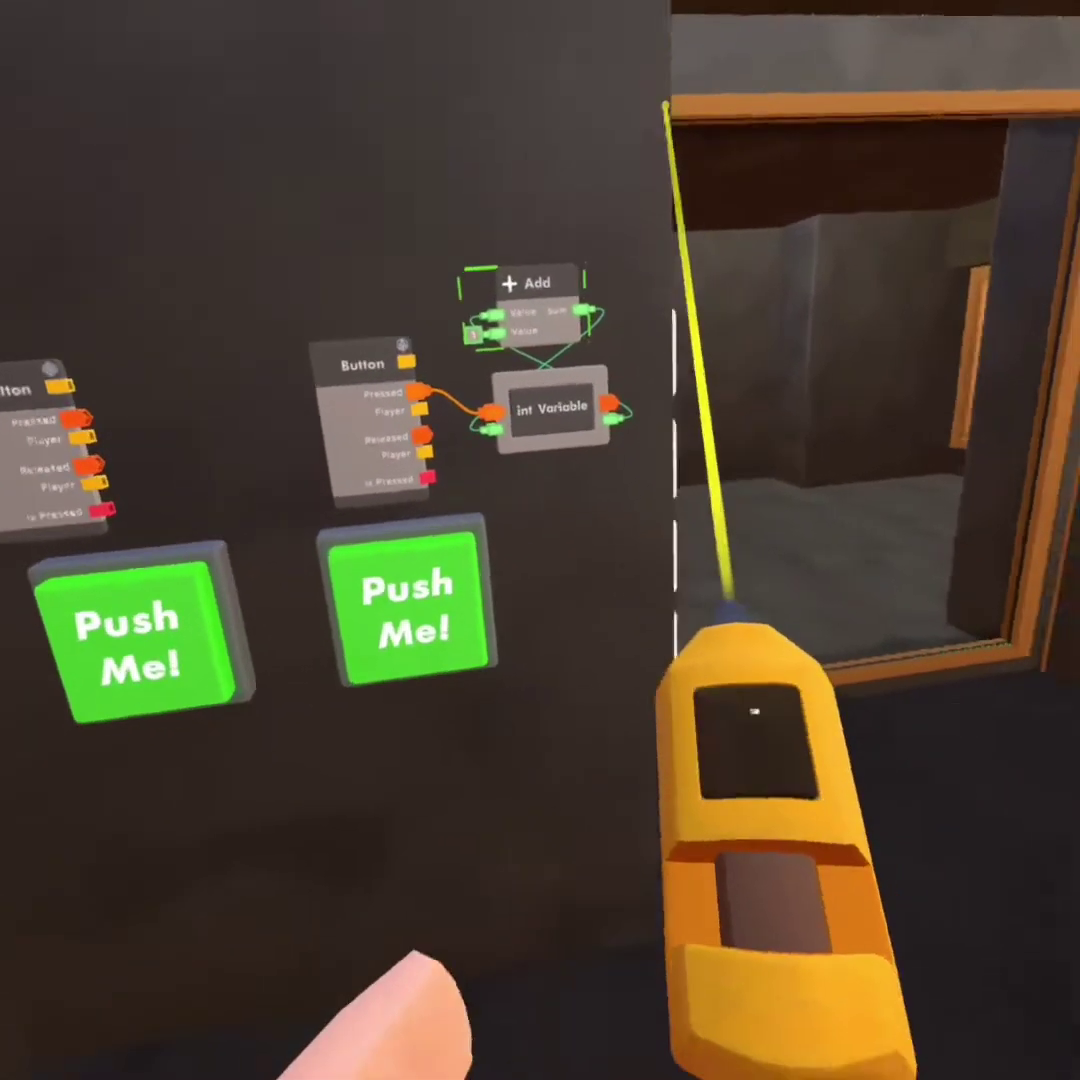
pyautogui.press('Escape')
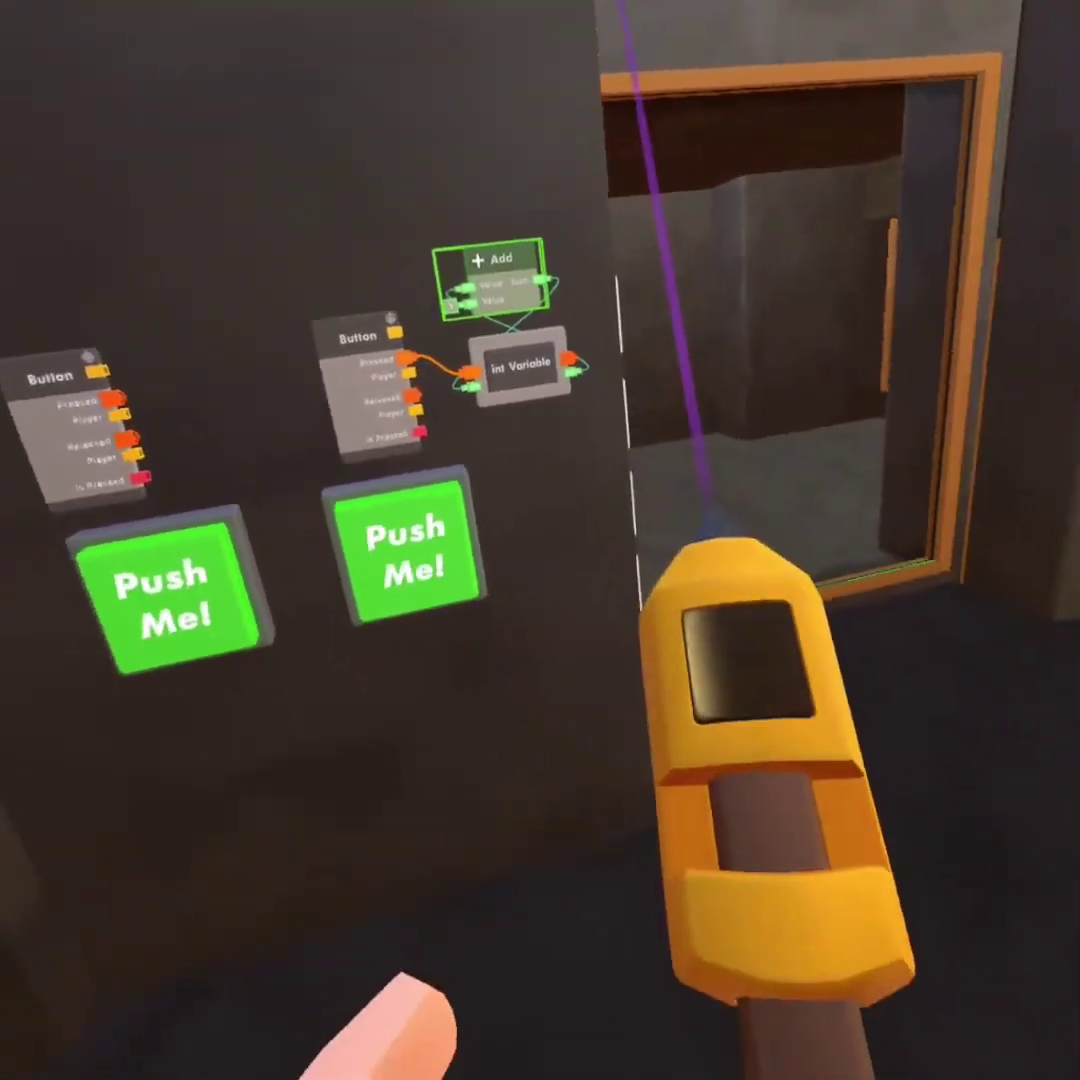
pyautogui.click(588, 562)
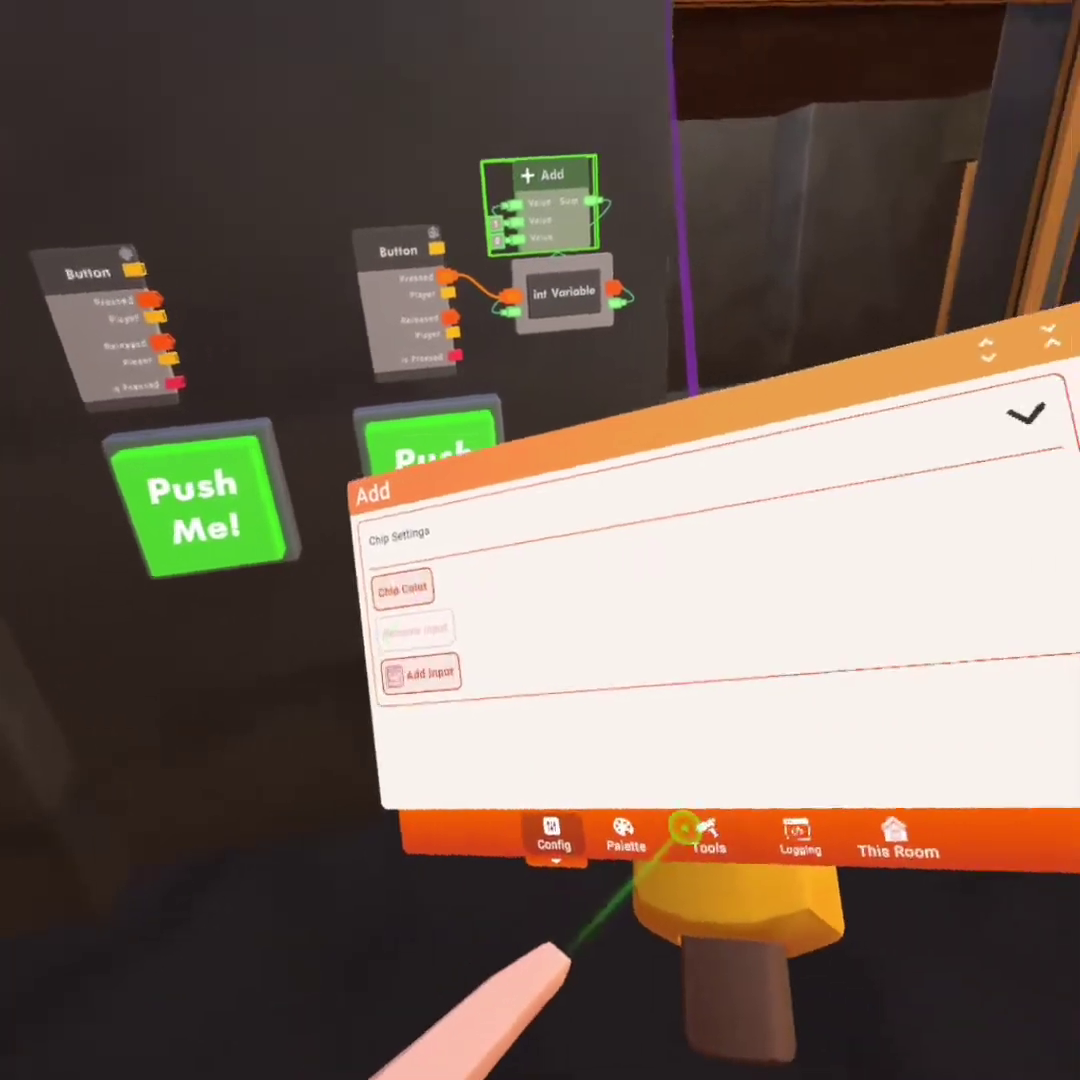
pyautogui.click(700, 830)
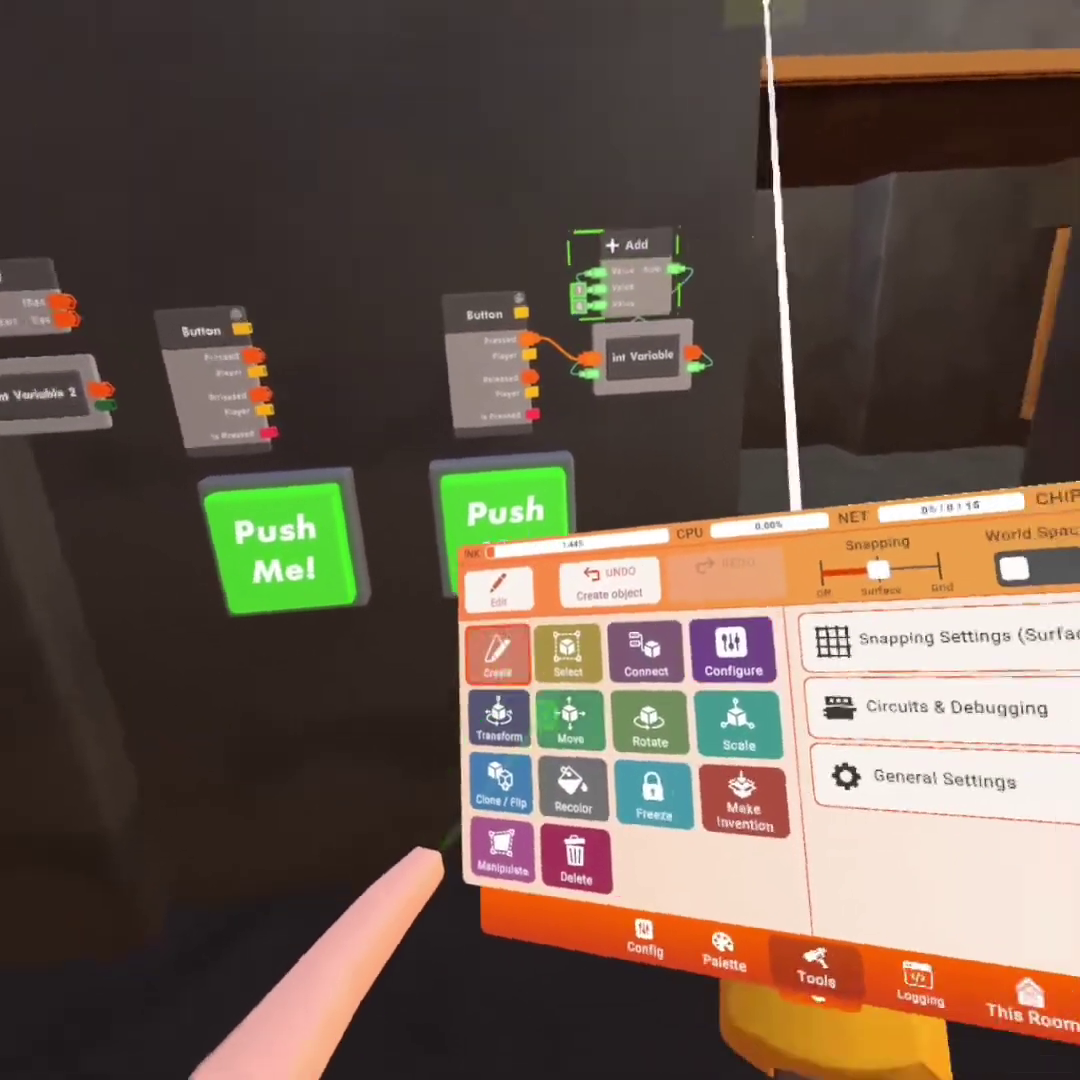
# Step: Place To String and String Format chips above the Add chip
pyautogui.click(407, 562)
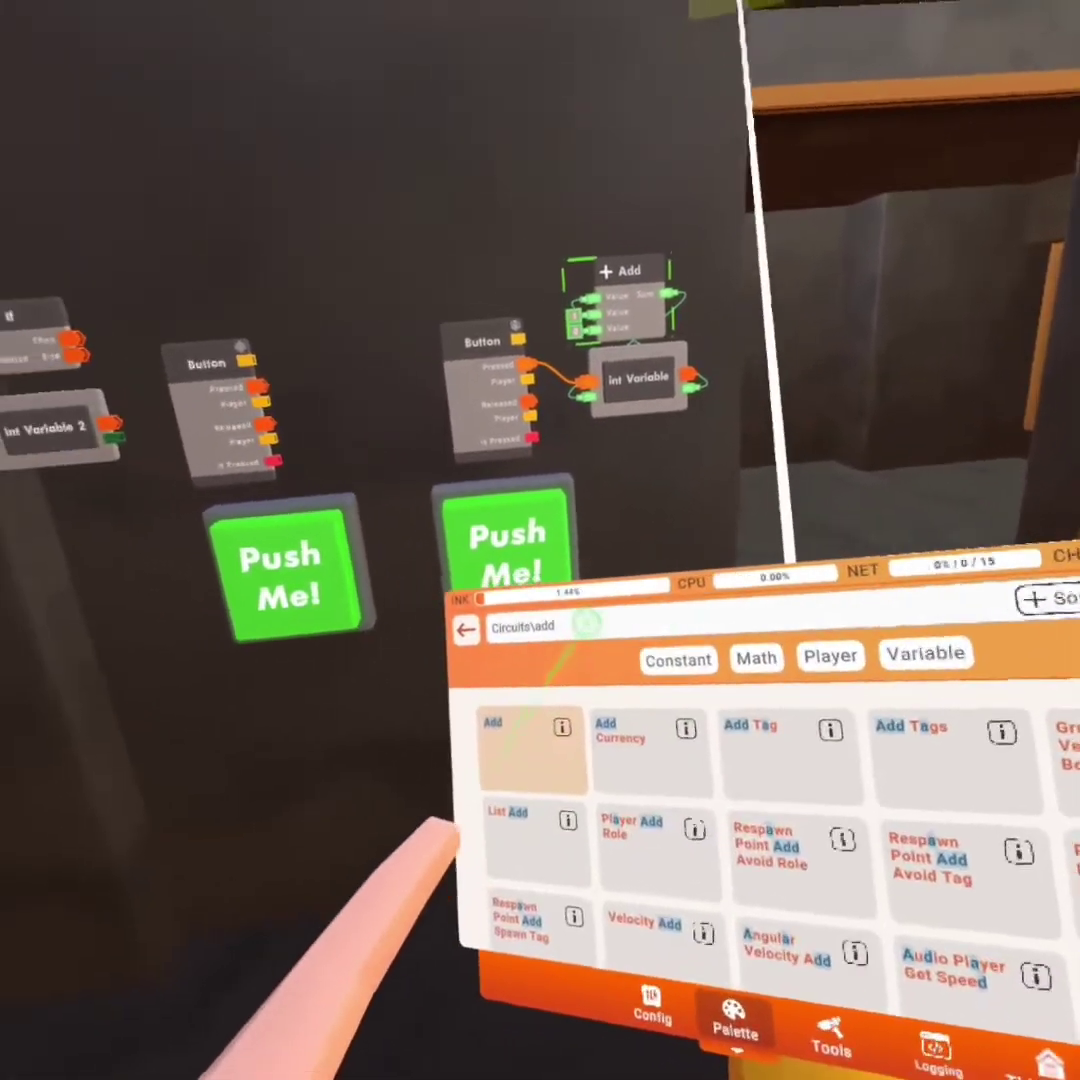
pyautogui.click(586, 623)
pyautogui.write('Circuits\\st')
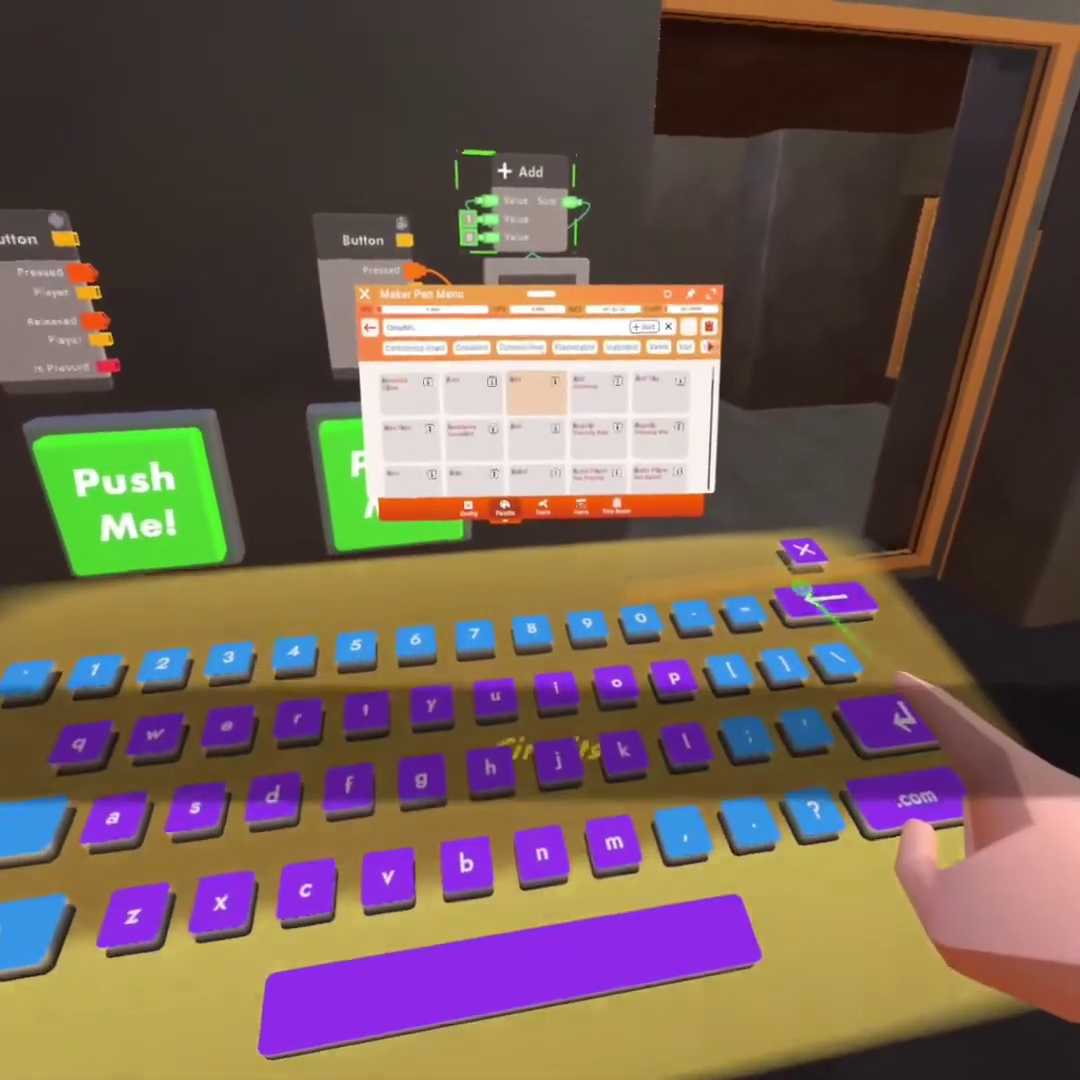
pyautogui.write('r')
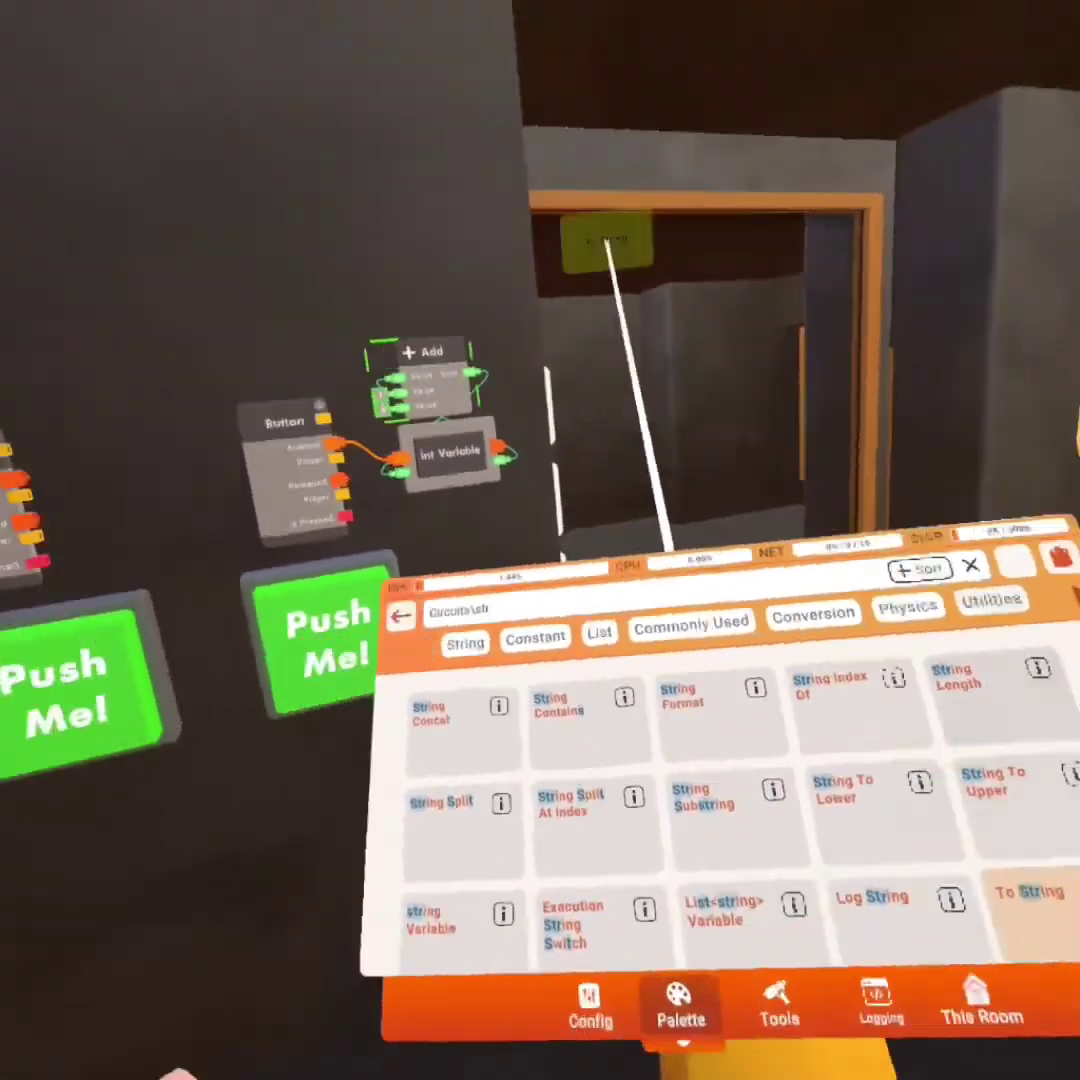
pyautogui.click(997, 876)
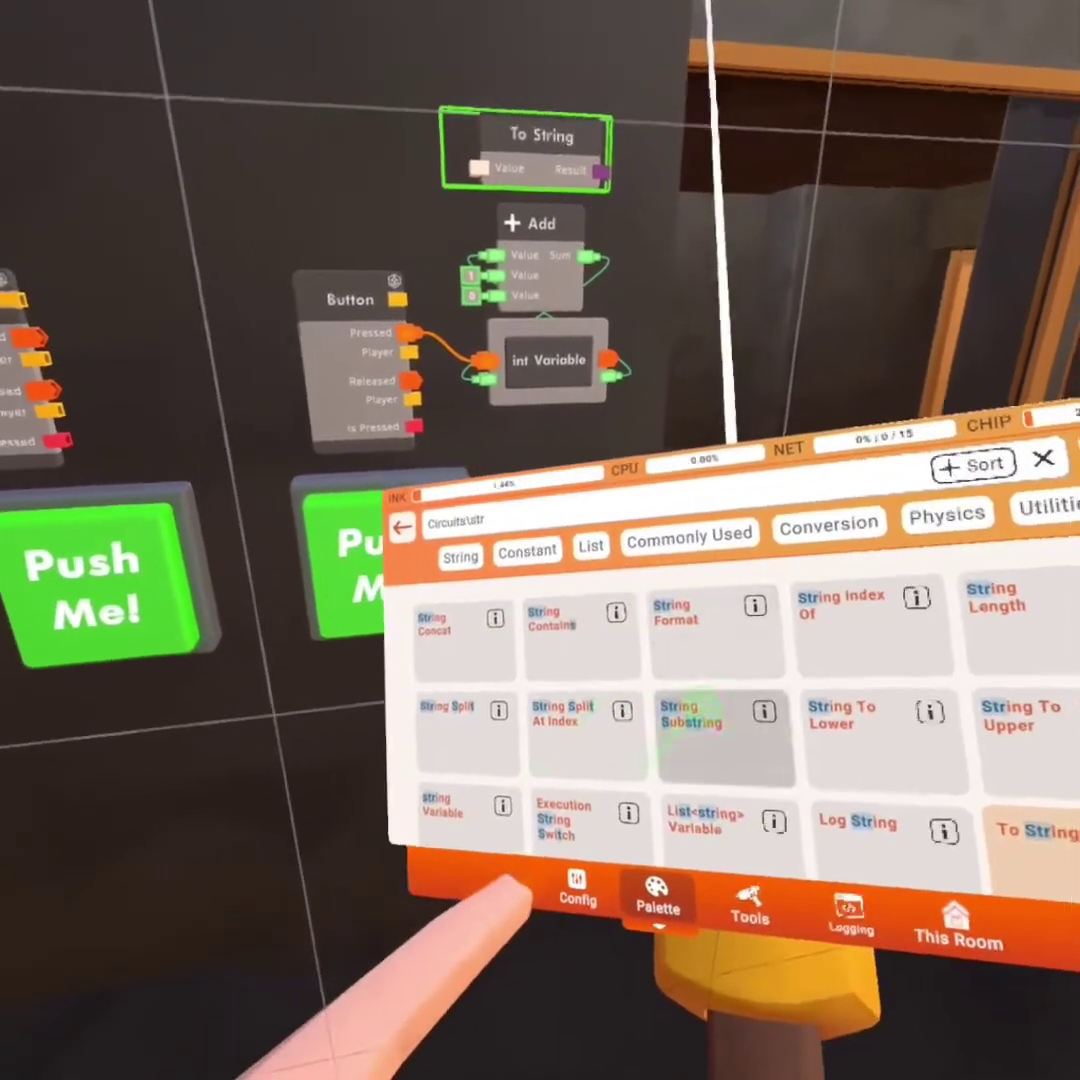
pyautogui.click(700, 610)
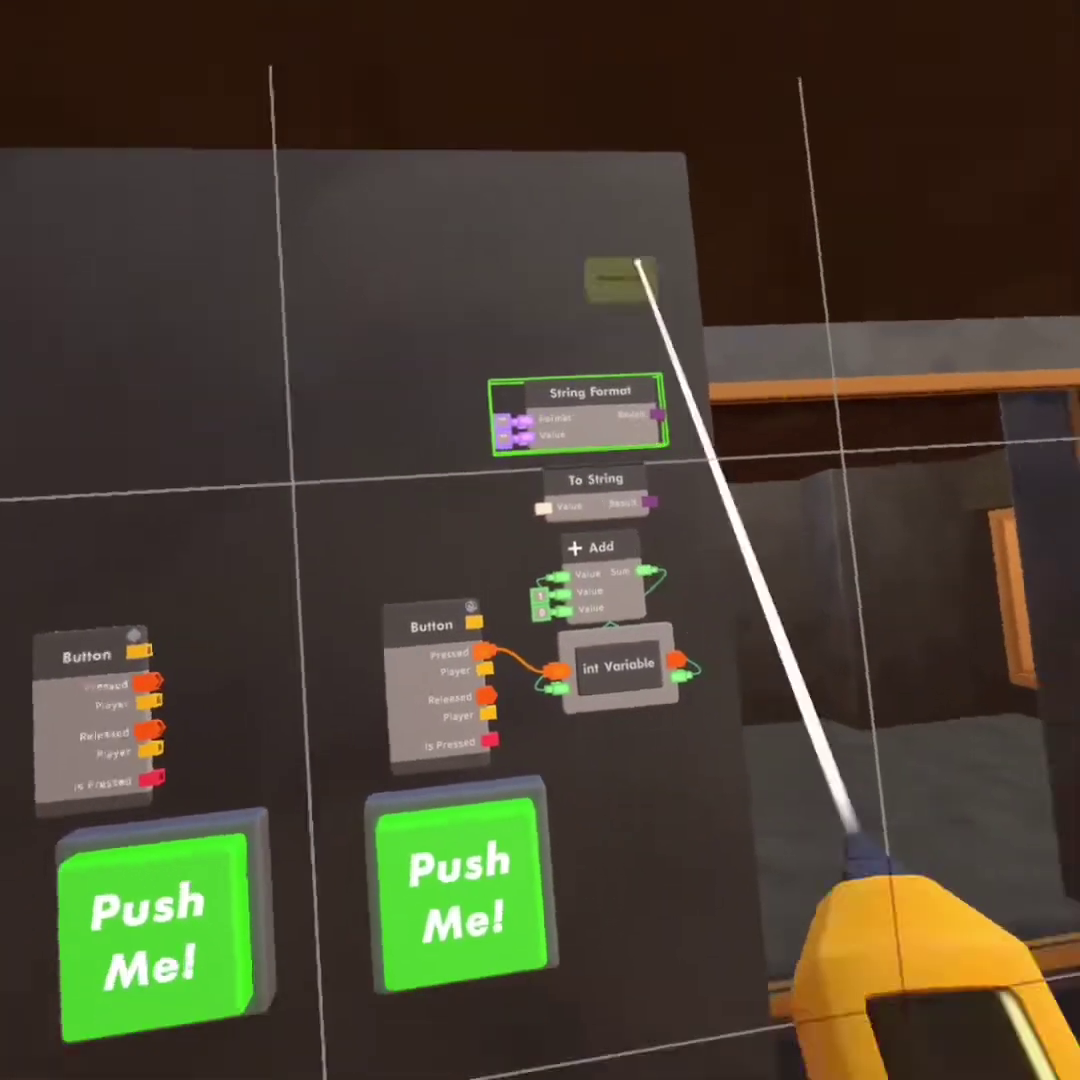
# Step: Search 'greater' and spawn a Greater or Equal chip above the If chip
pyautogui.click(652, 698)
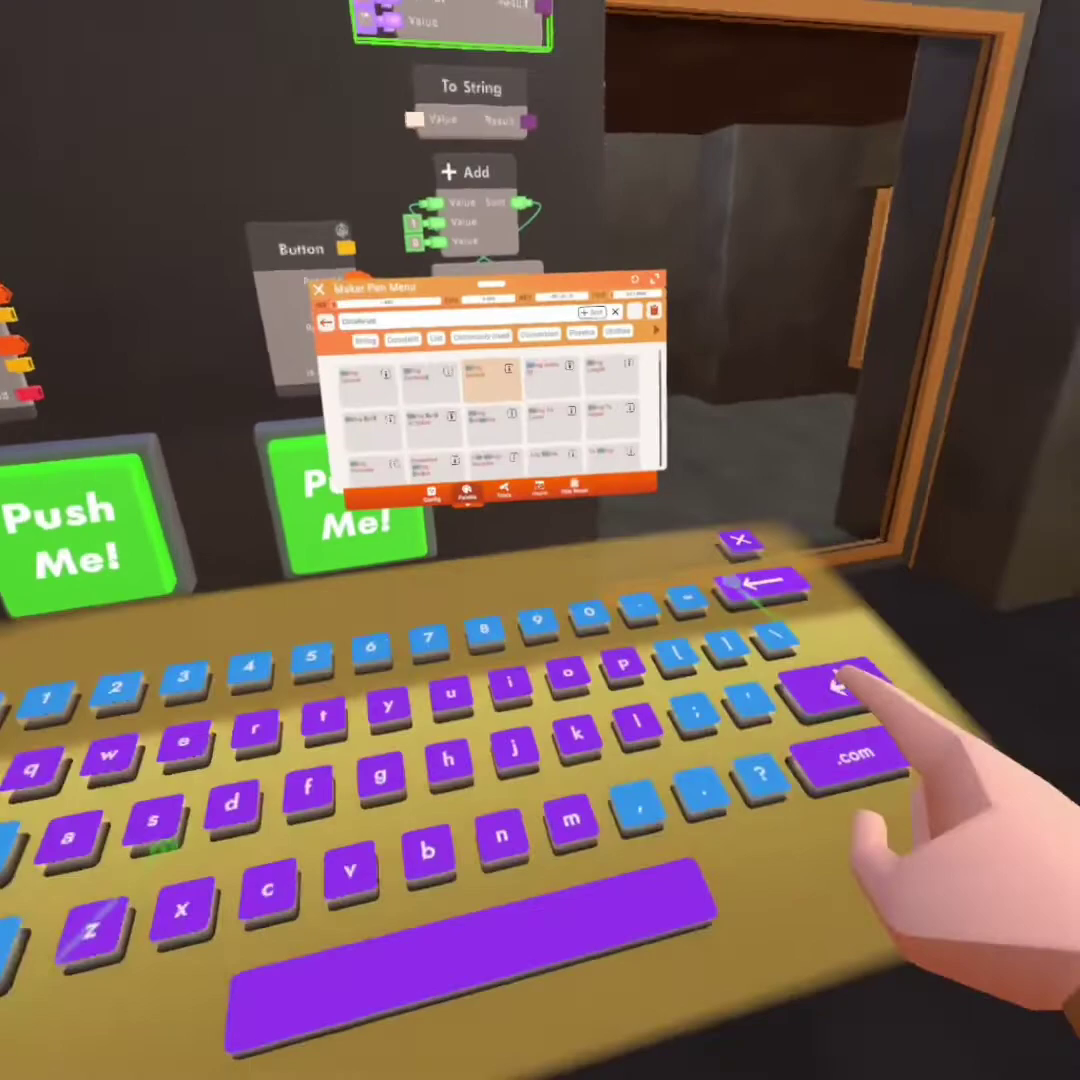
pyautogui.press('BackSpace')
pyautogui.press('BackSpace')
pyautogui.press('BackSpace')
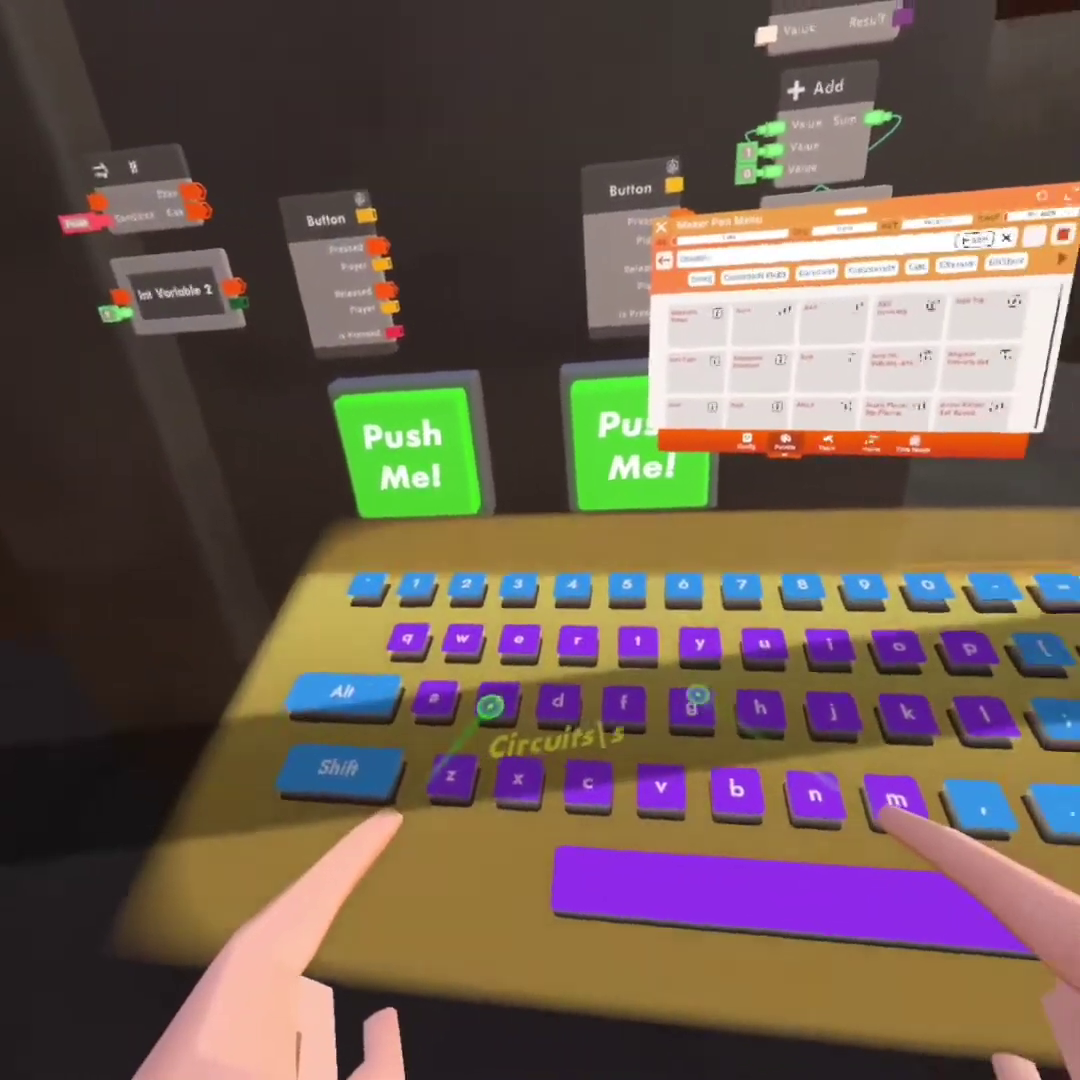
pyautogui.write('ub')
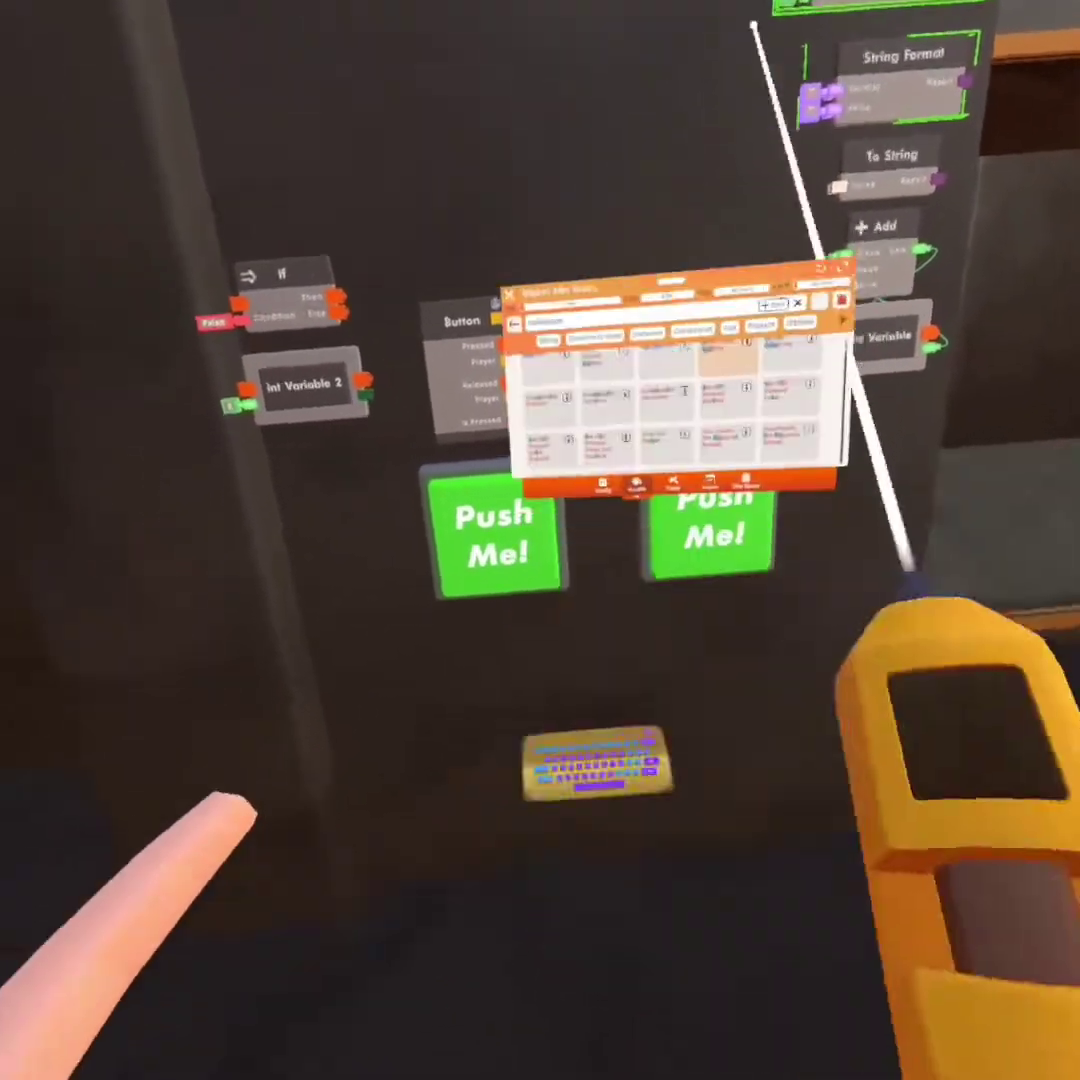
pyautogui.press('BackSpace')
pyautogui.press('BackSpace')
pyautogui.press('BackSpace')
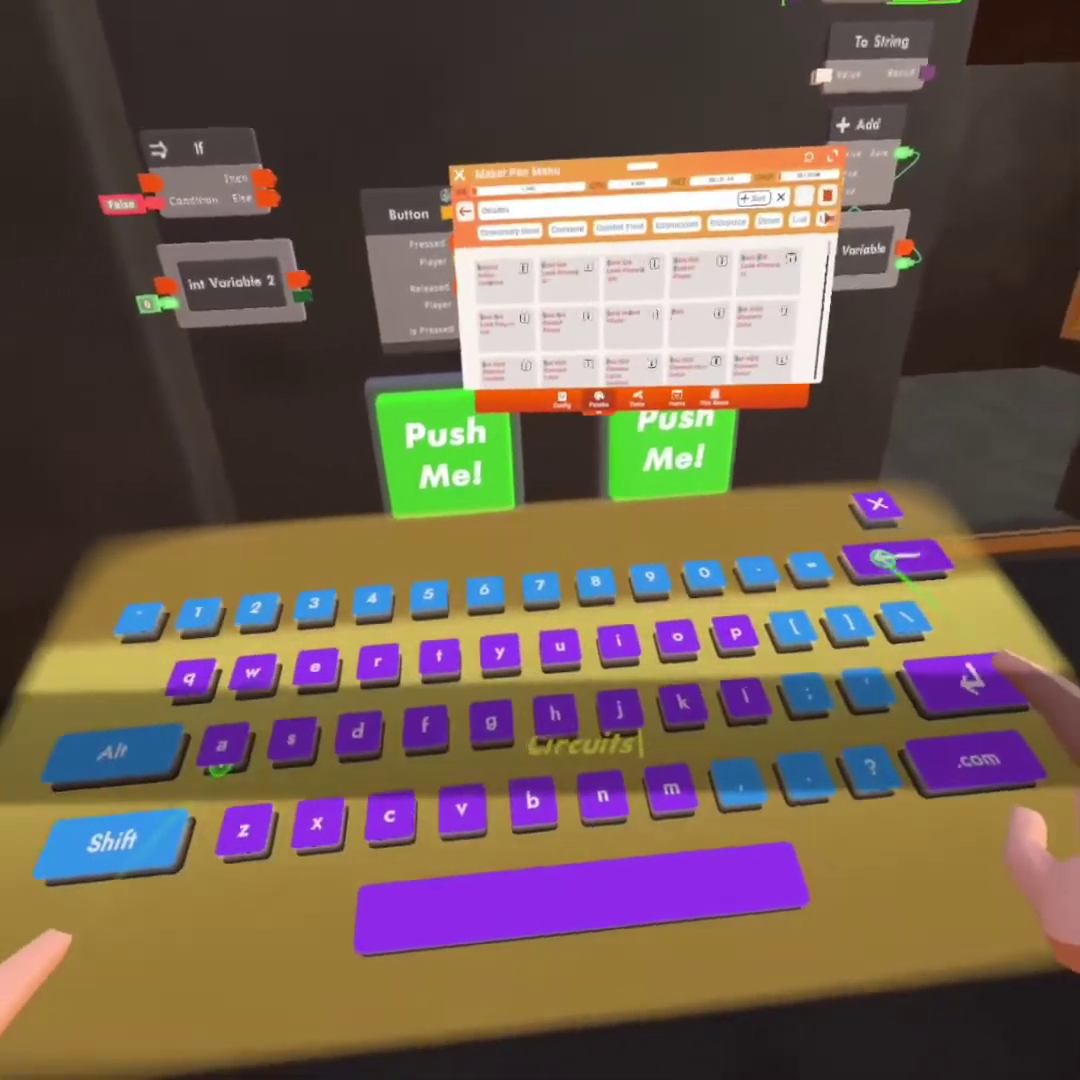
pyautogui.write('gre')
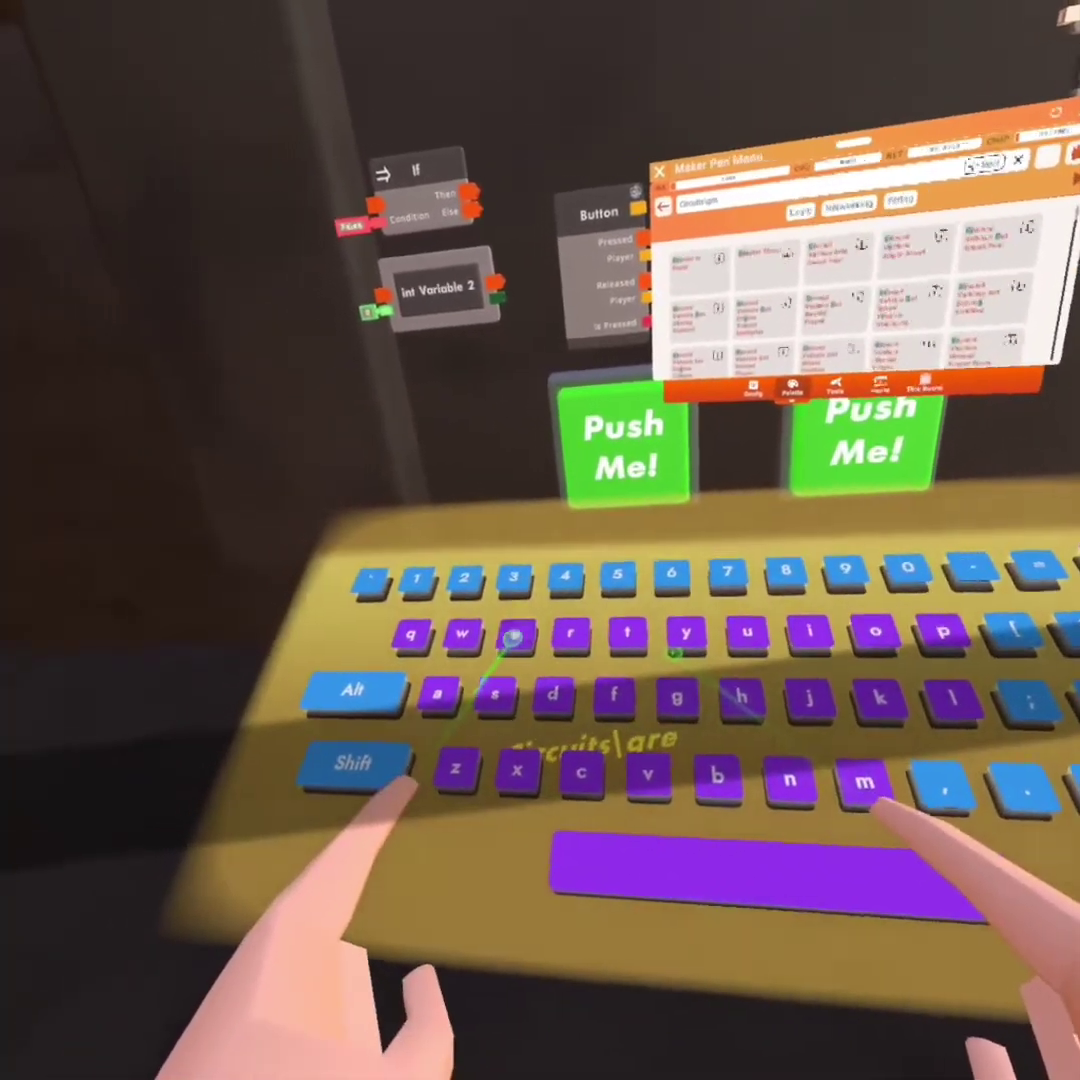
pyautogui.write('ater')
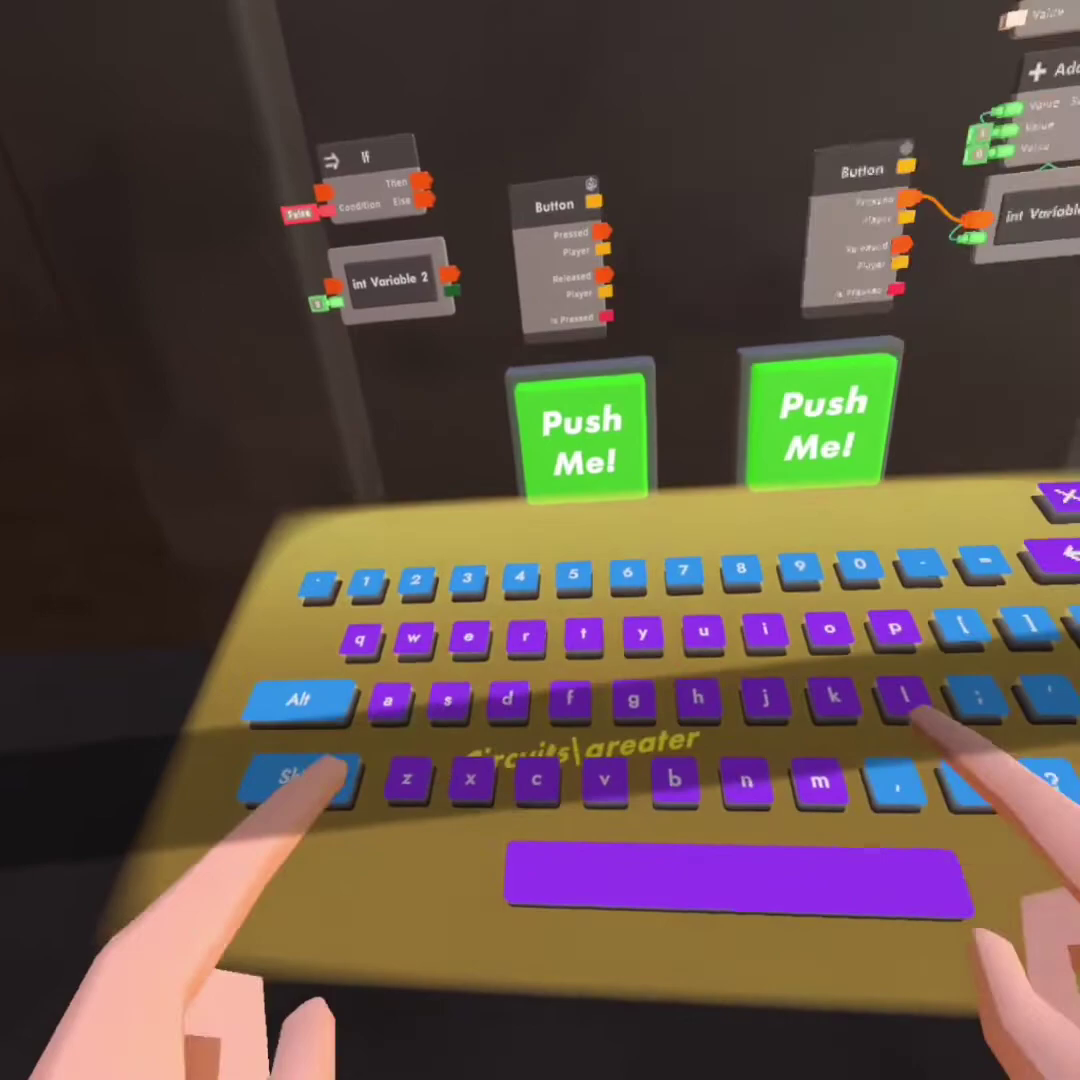
pyautogui.press('Return')
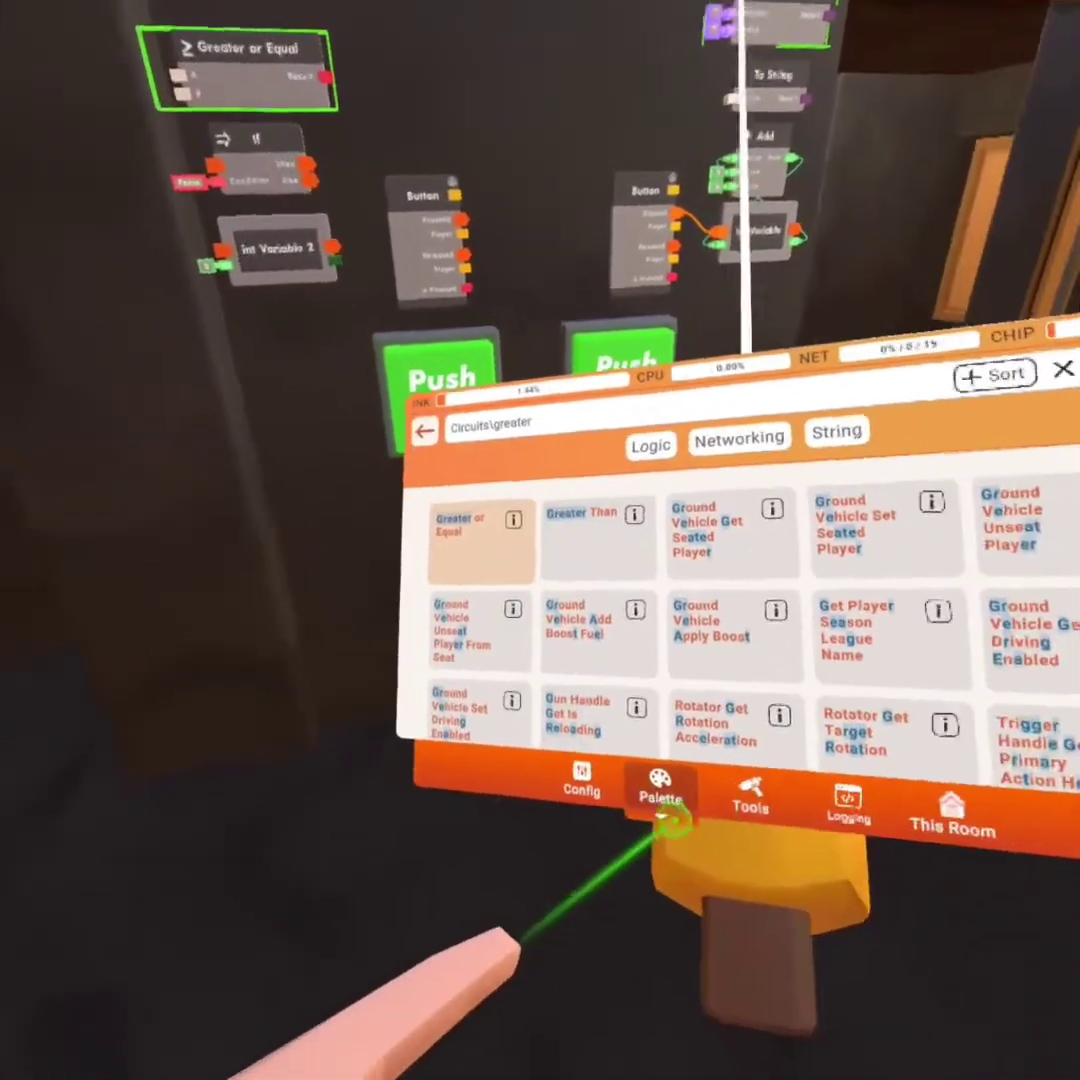
pyautogui.click(907, 1040)
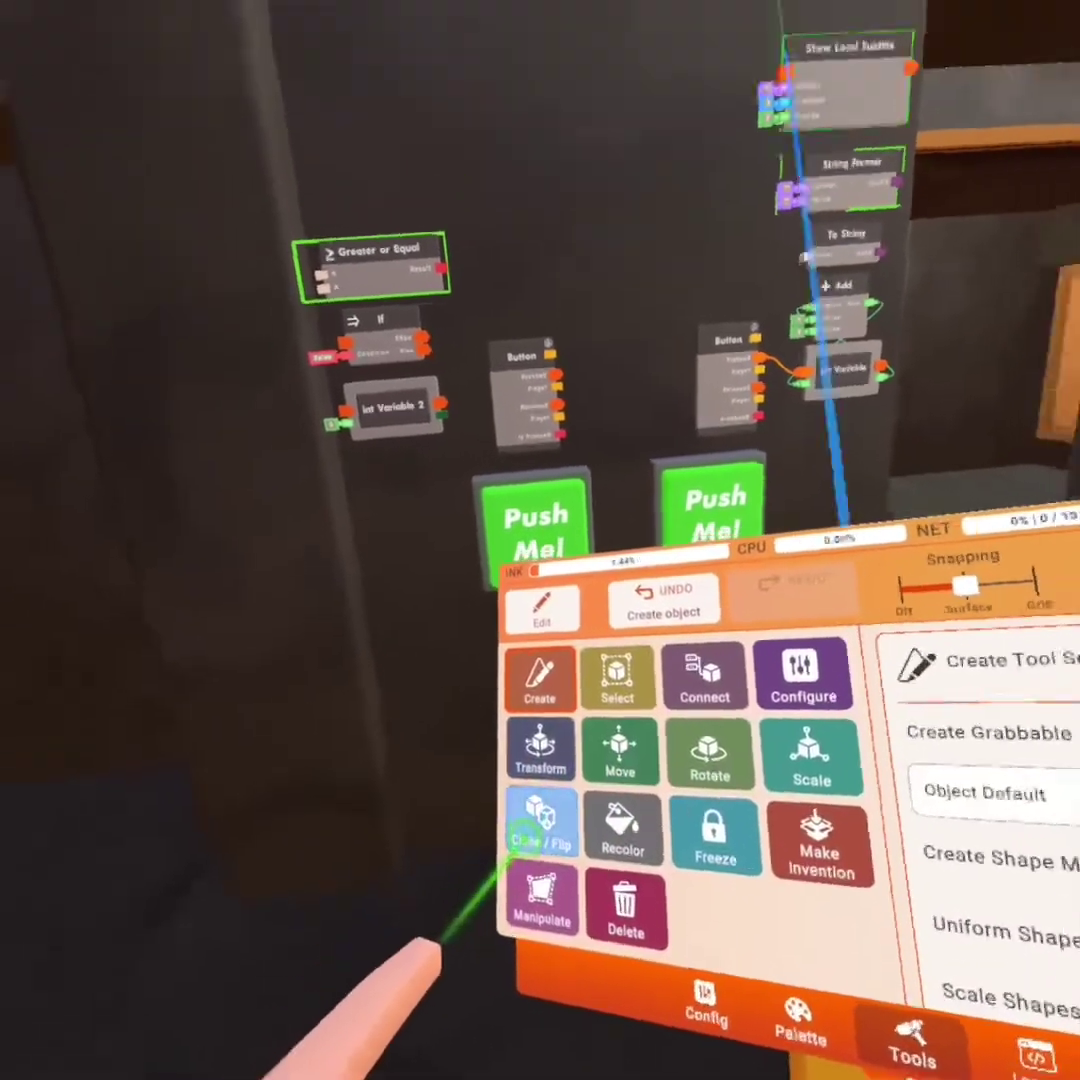
pyautogui.click(540, 830)
# Step: Wire int Variable into Greater or Equal A and Result into If Condition; set B to 100
pyautogui.click(660, 600)
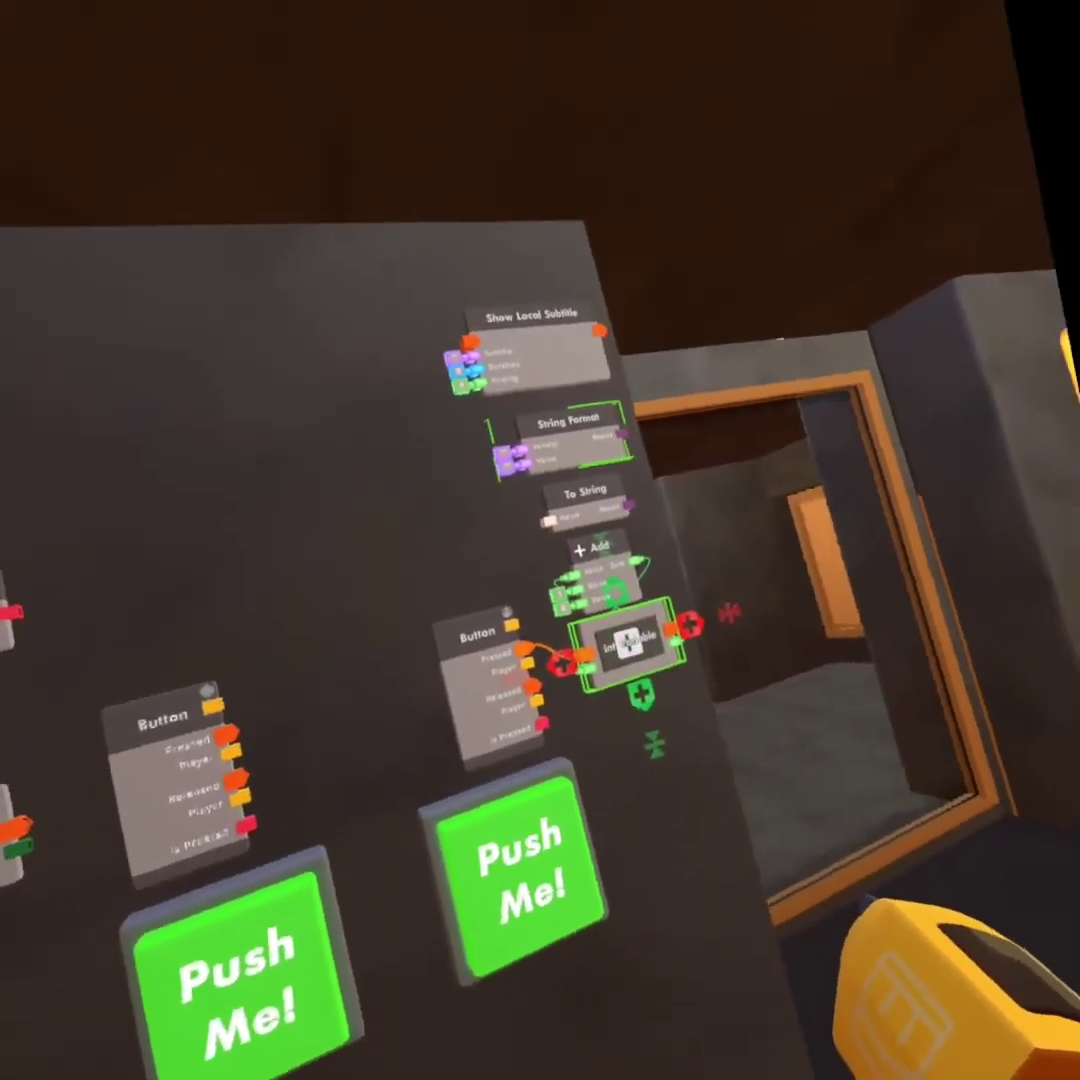
pyautogui.moveTo(660, 600)
pyautogui.mouseDown()
pyautogui.moveTo(490, 510)
pyautogui.moveTo(505, 470)
pyautogui.mouseUp()
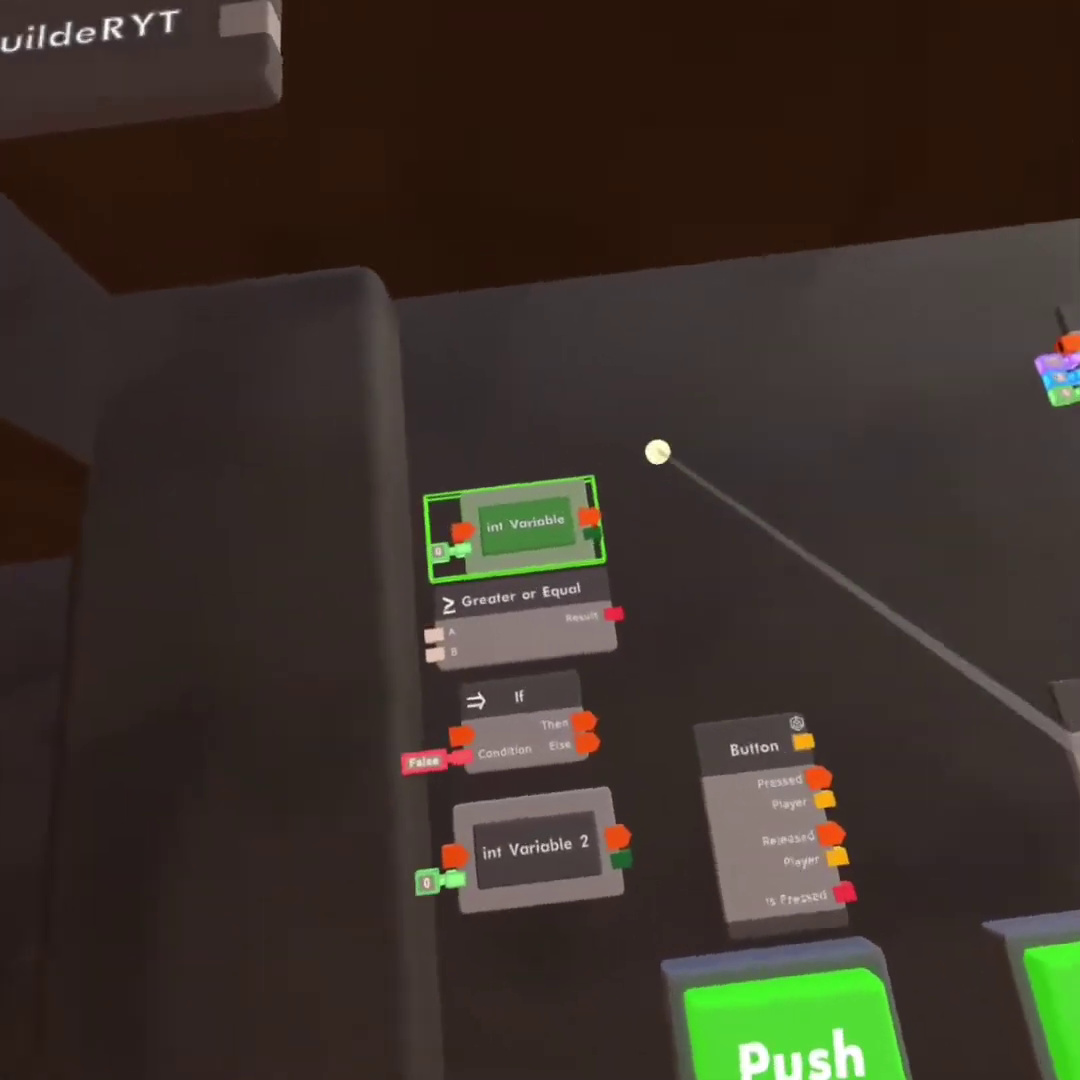
pyautogui.moveTo(612, 614); pyautogui.dragTo(557, 641)
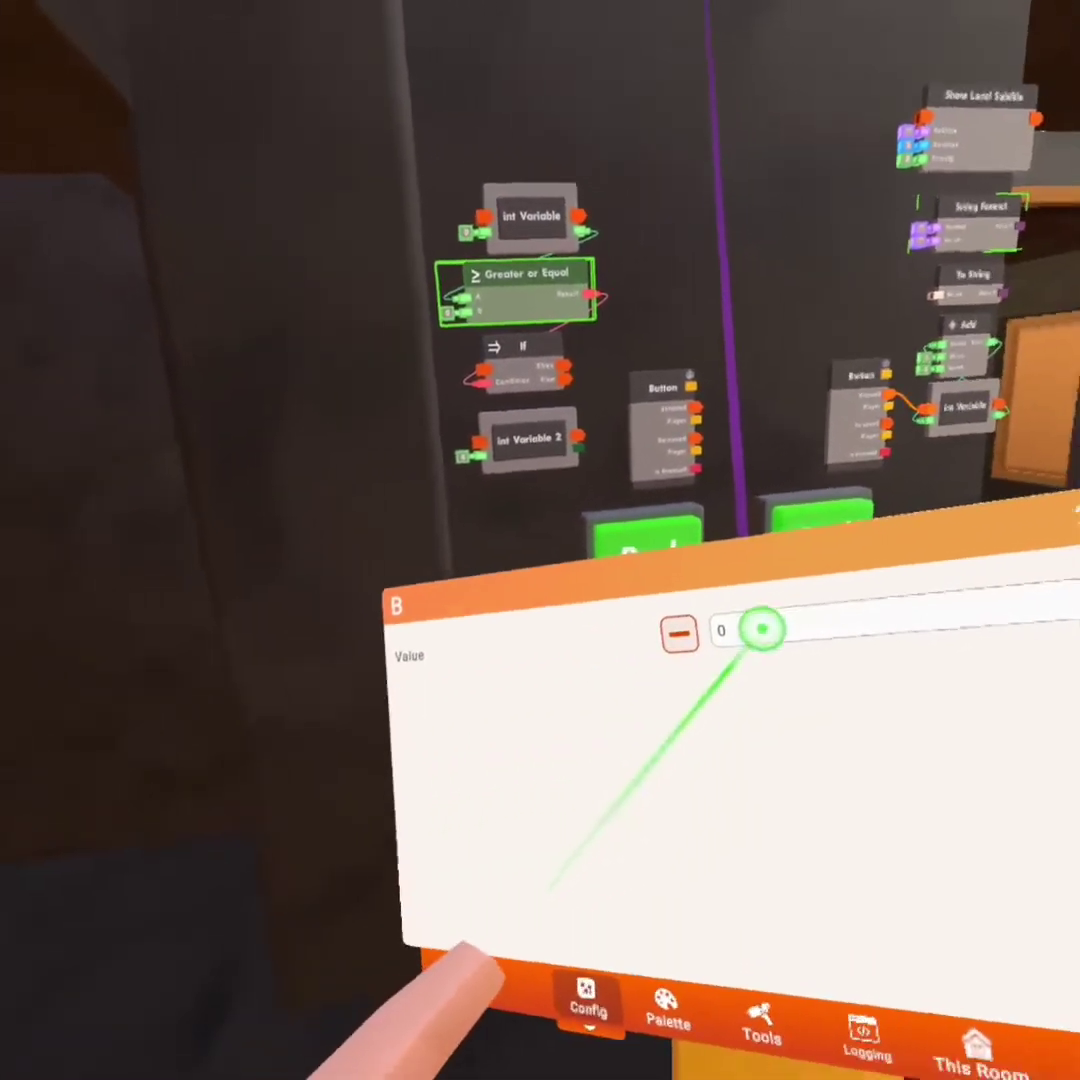
pyautogui.click(762, 628)
pyautogui.write('100')
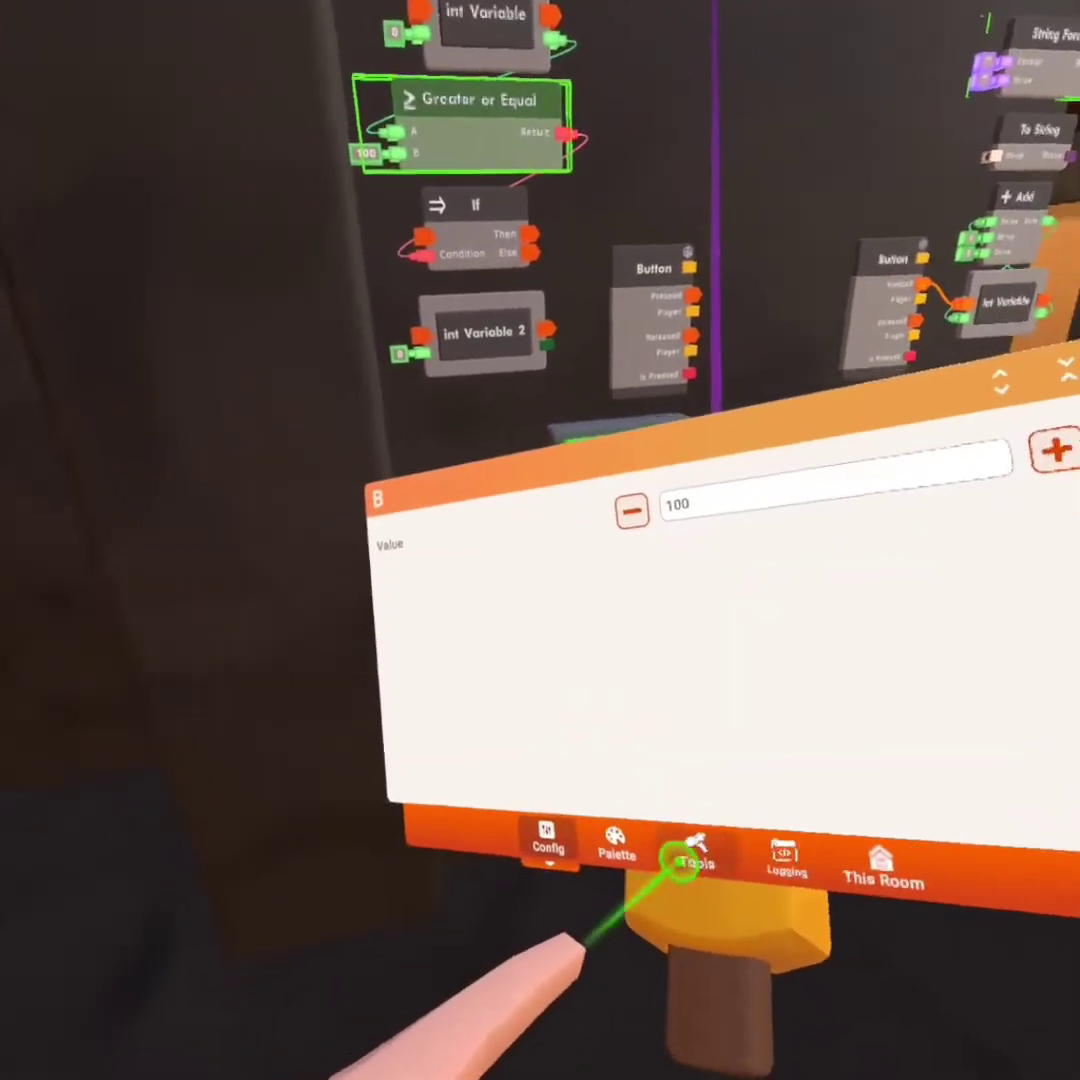
pyautogui.click(680, 862)
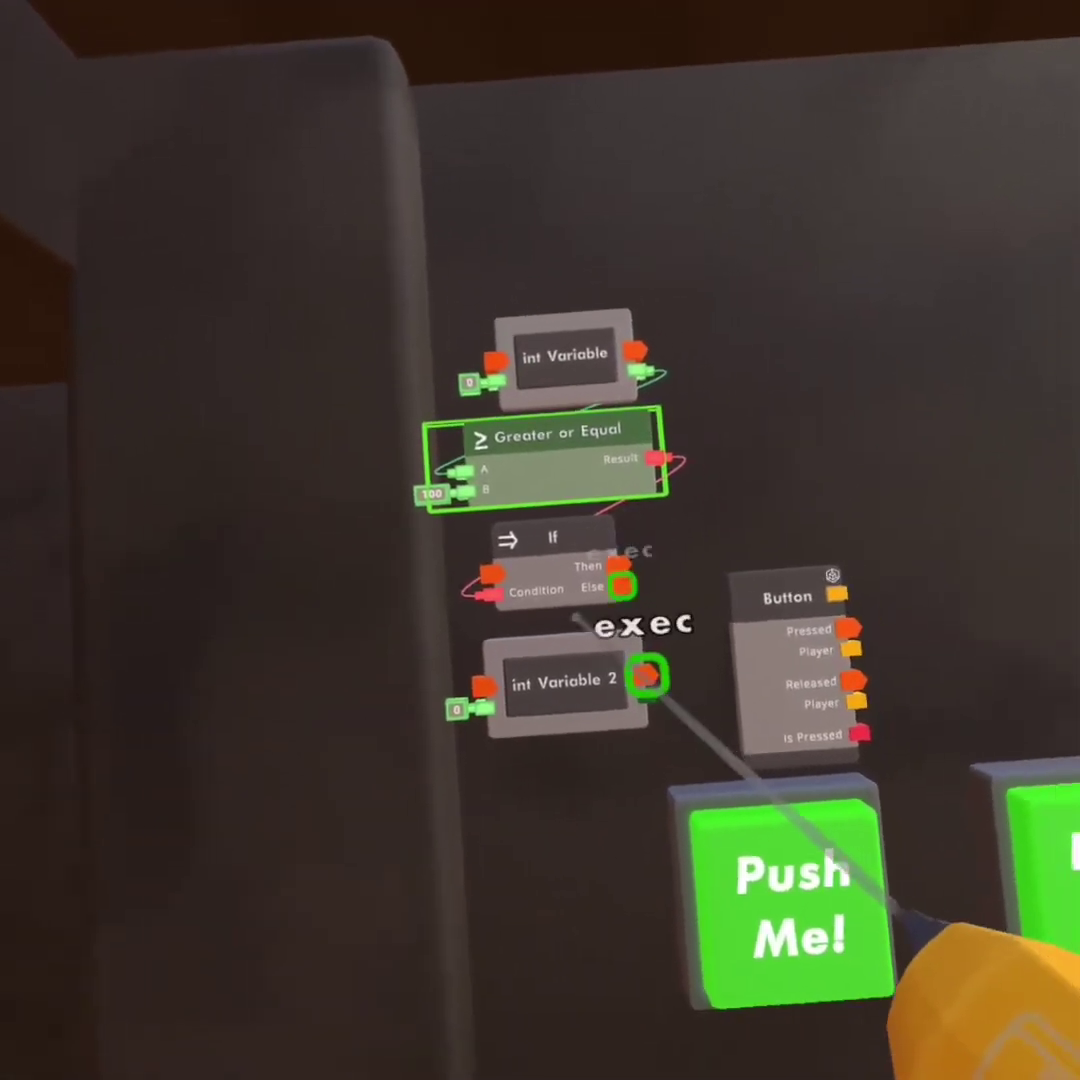
# Step: Wire the left button's Pressed to If and move an Add chip below int Variable 2
pyautogui.moveTo(848, 628); pyautogui.dragTo(490, 573)
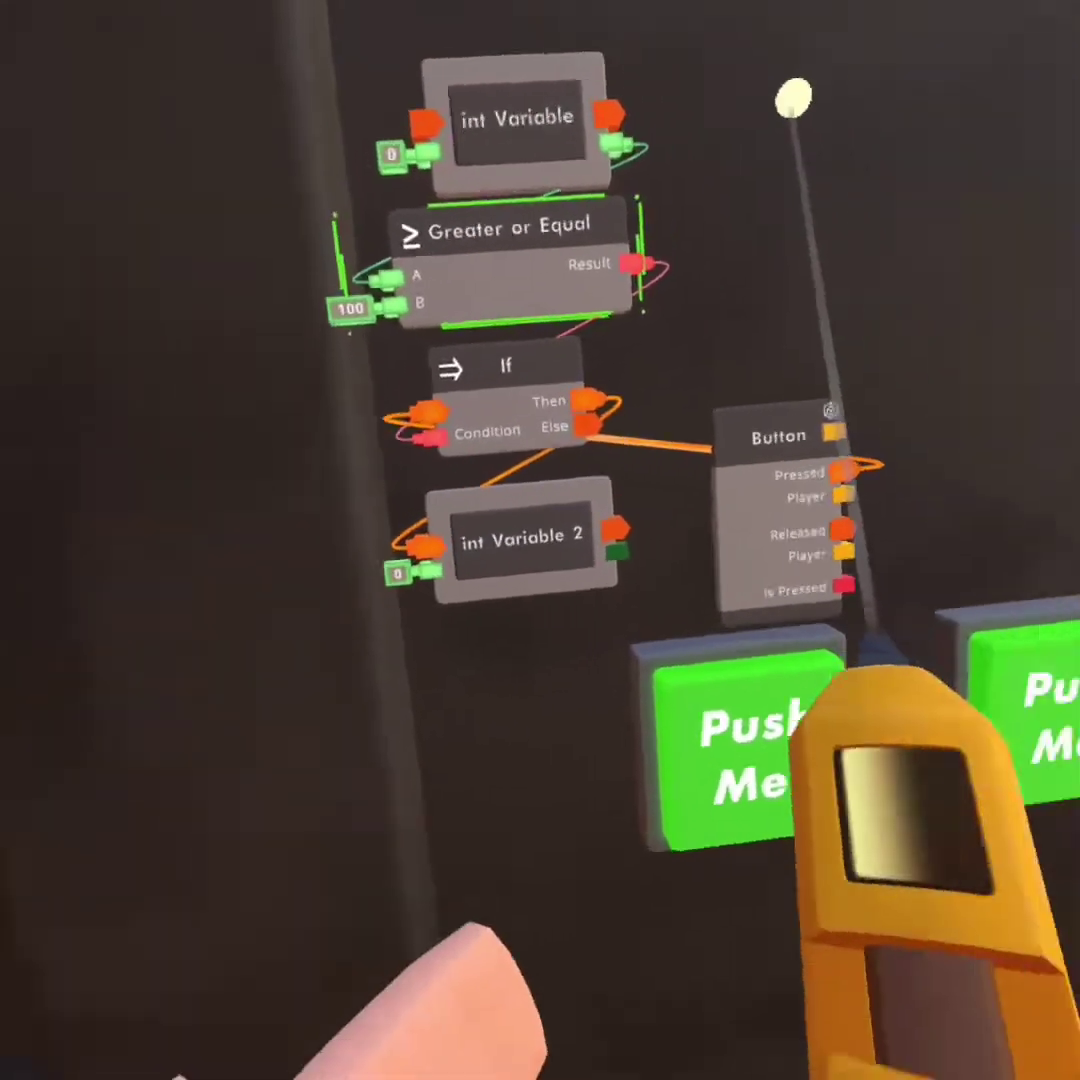
pyautogui.press('Escape')
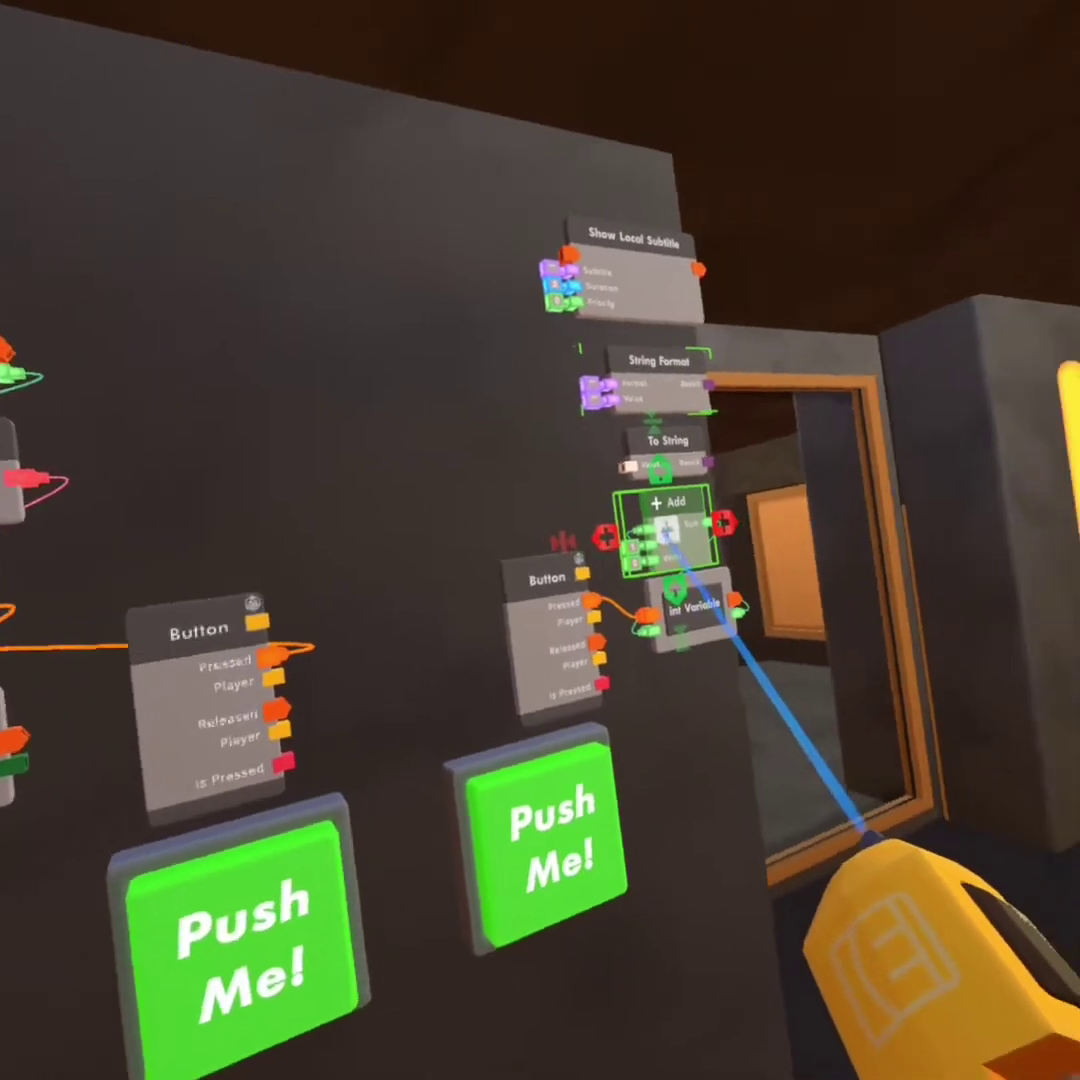
pyautogui.moveTo(665, 535); pyautogui.dragTo(515, 650)
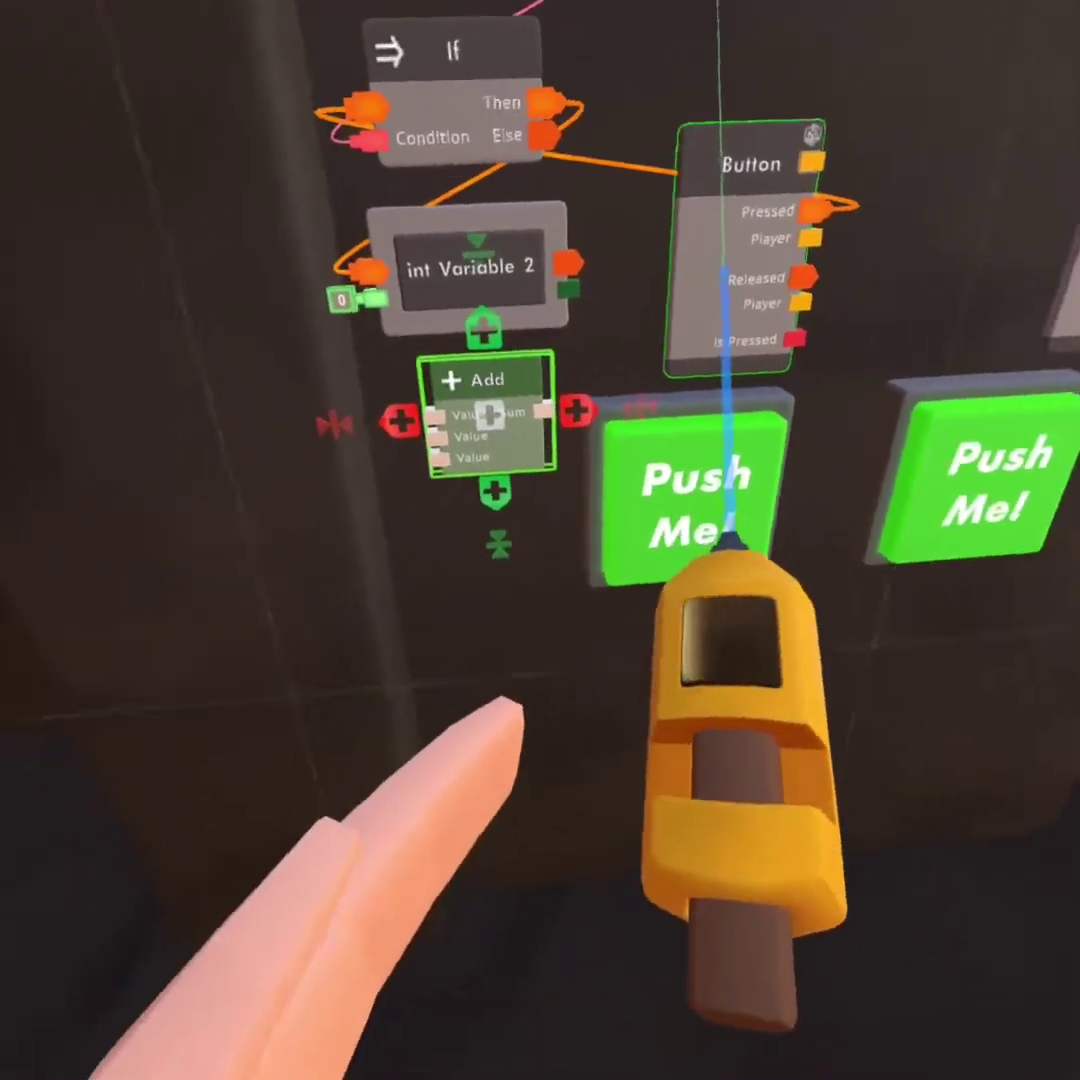
# Step: Set the left Add chip to add 1 and chain int Variable's exec after int Variable 2
pyautogui.press('m')
pyautogui.click(540, 770)
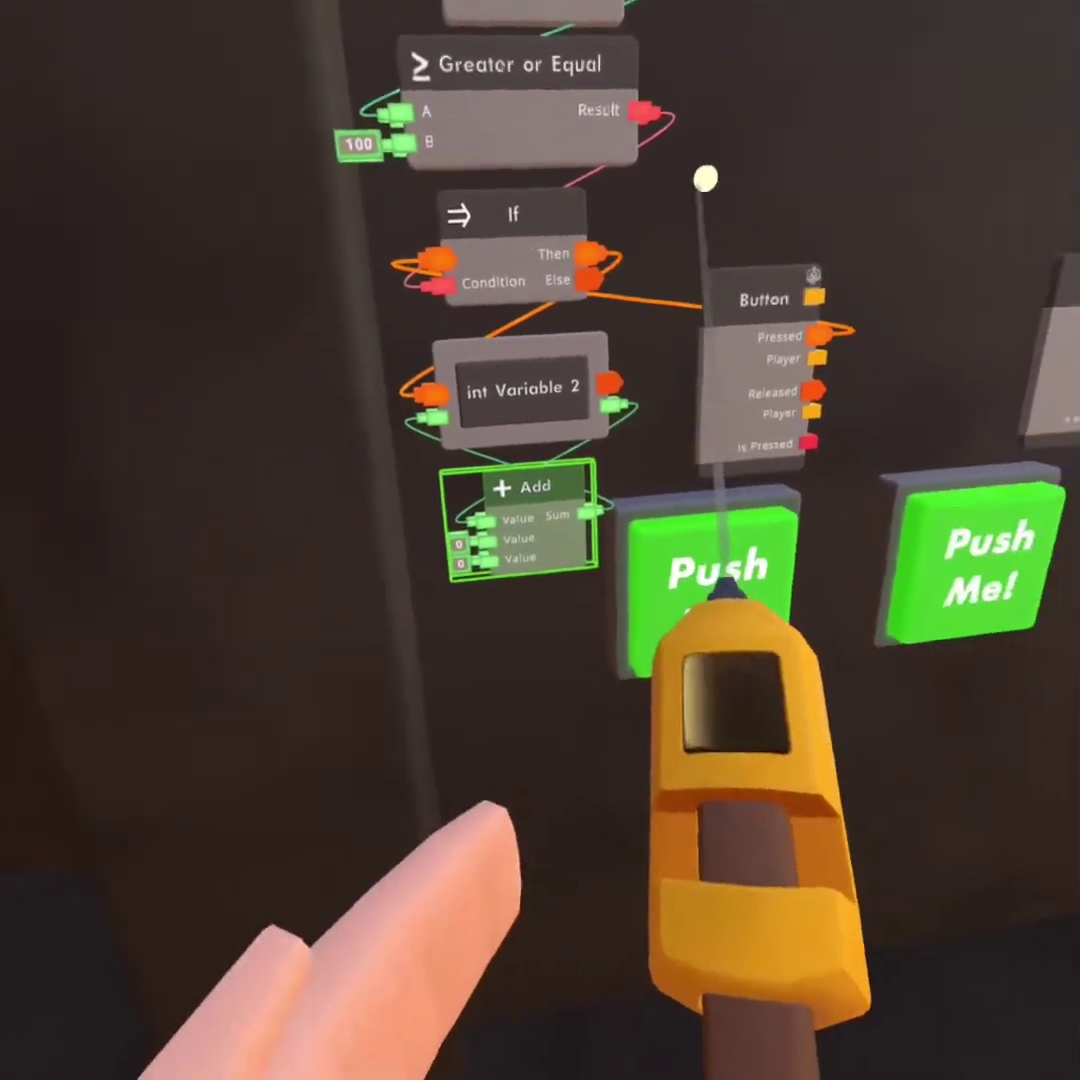
pyautogui.press('m')
pyautogui.click(494, 832)
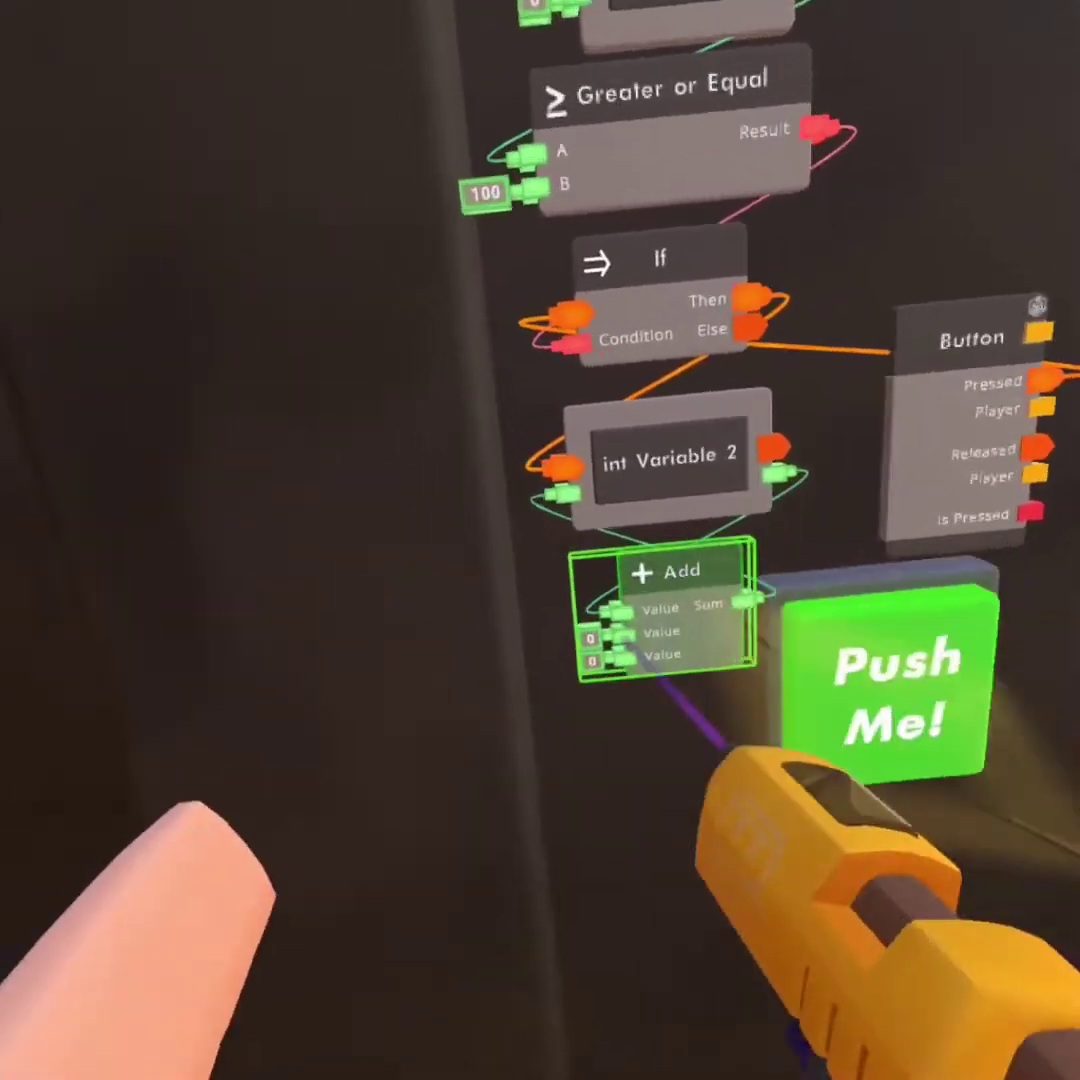
pyautogui.press('m')
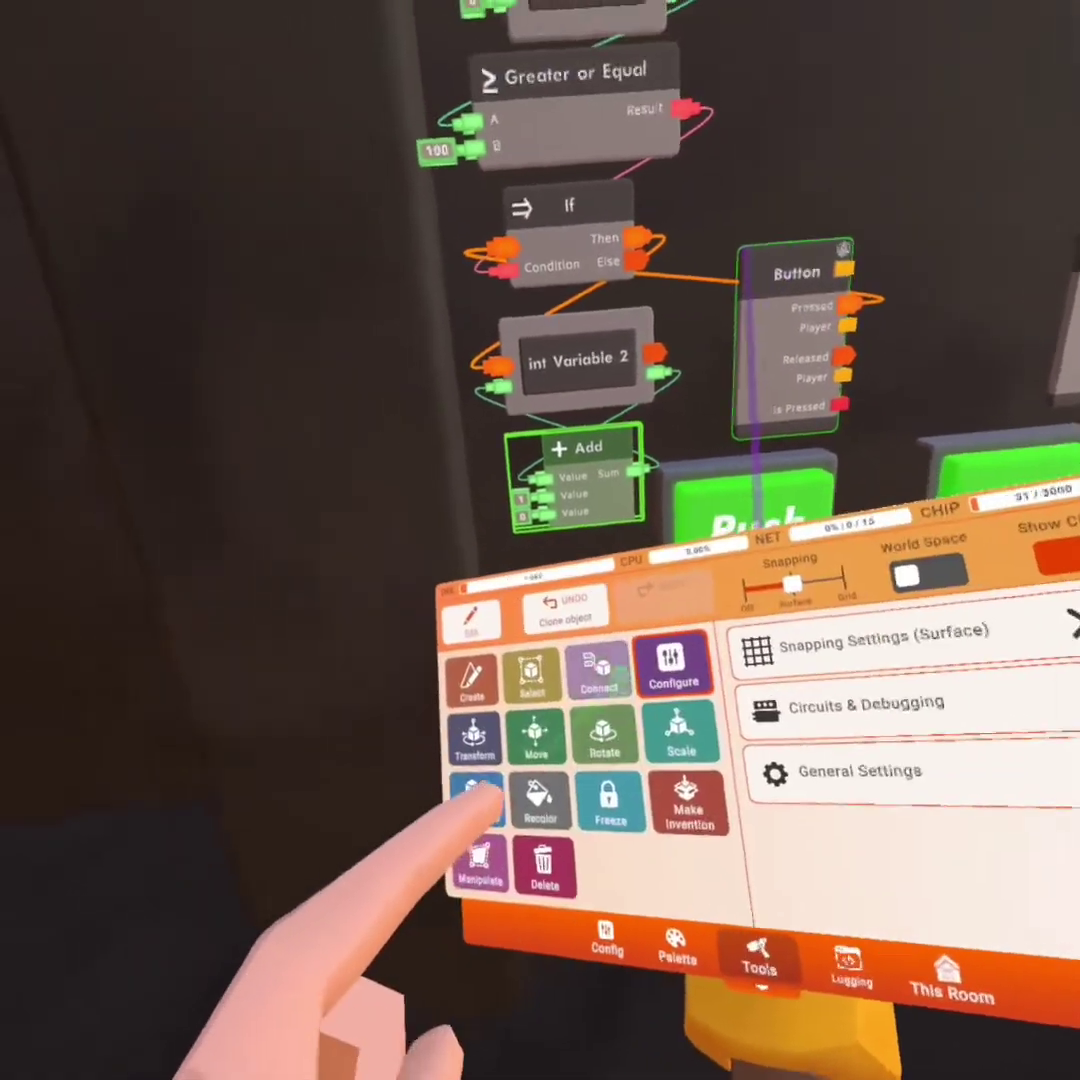
pyautogui.click(480, 795)
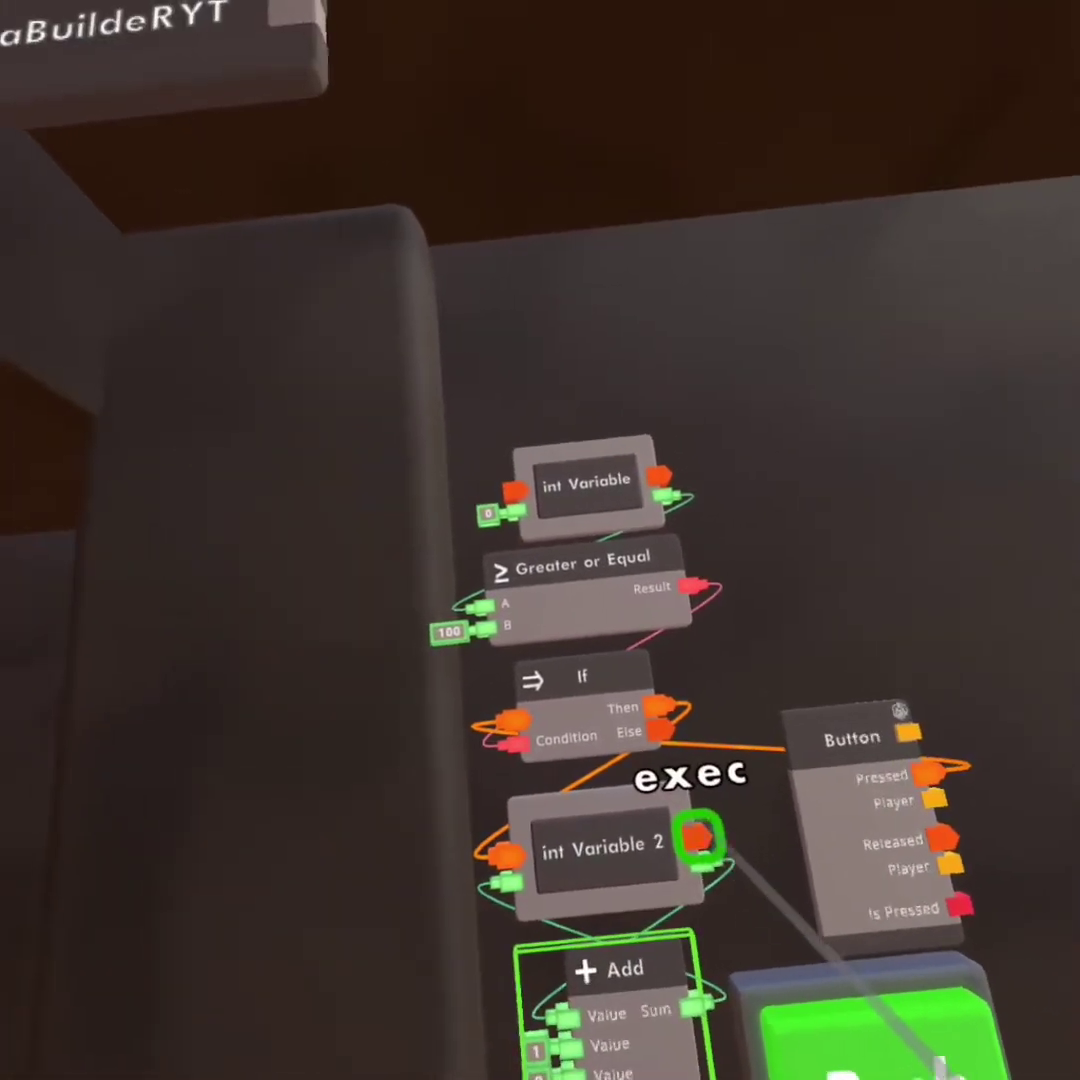
pyautogui.moveTo(697, 838); pyautogui.dragTo(538, 492)
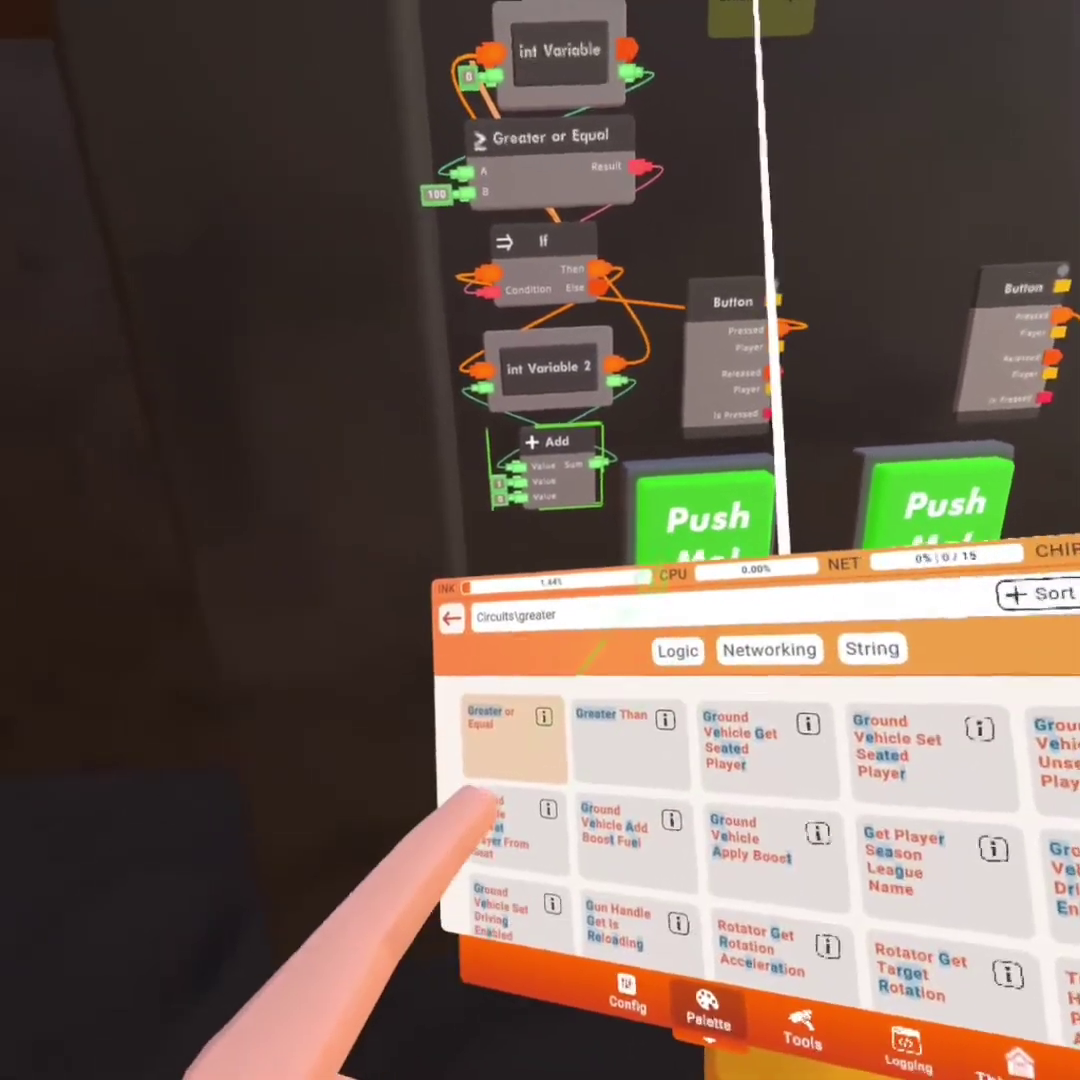
# Step: Search the palette and place a Subtract chip above int Variable
pyautogui.click(652, 598)
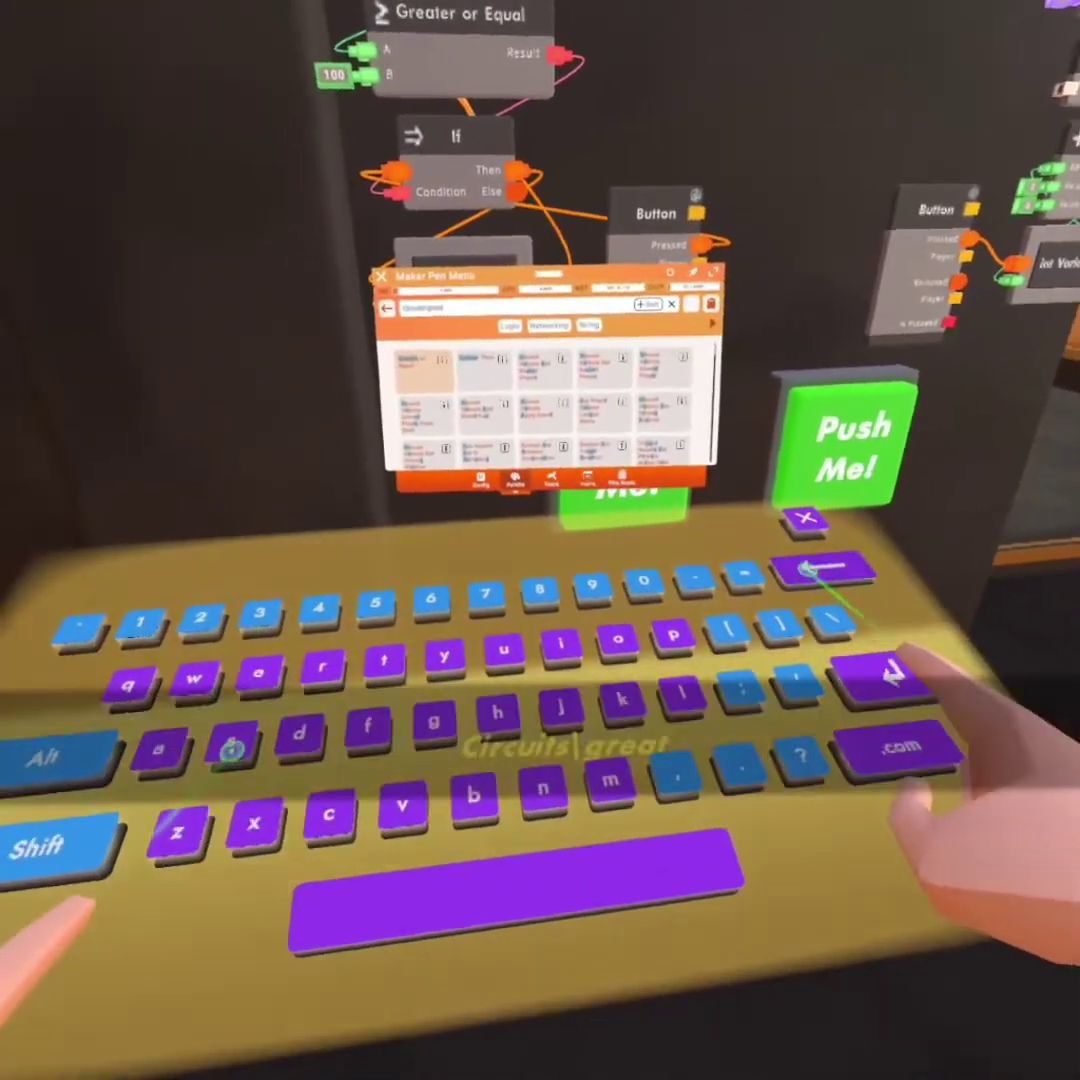
pyautogui.press('BackSpace')
pyautogui.press('BackSpace')
pyautogui.press('BackSpace')
pyautogui.press('BackSpace')
pyautogui.press('BackSpace')
pyautogui.press('BackSpace')
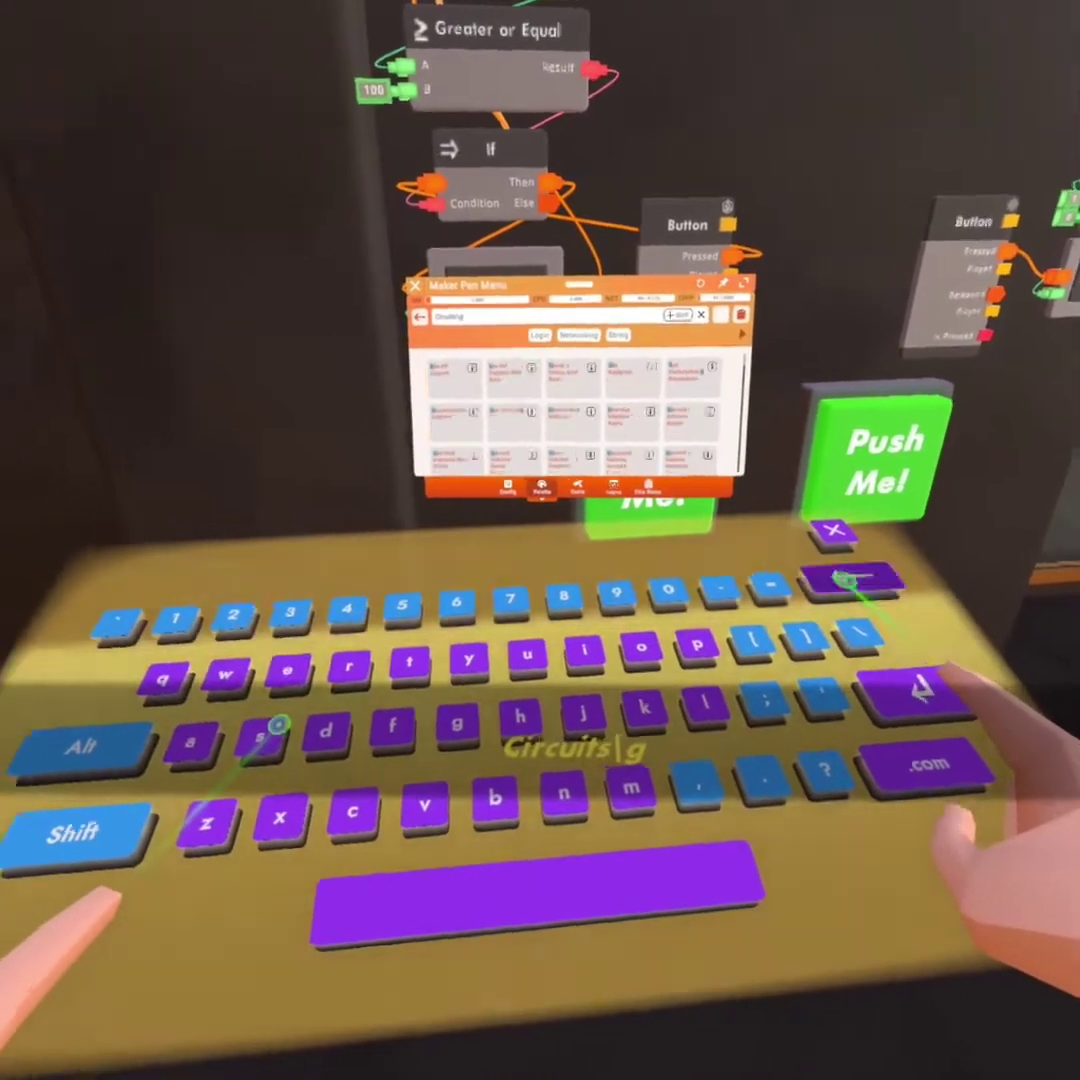
pyautogui.press('BackSpace')
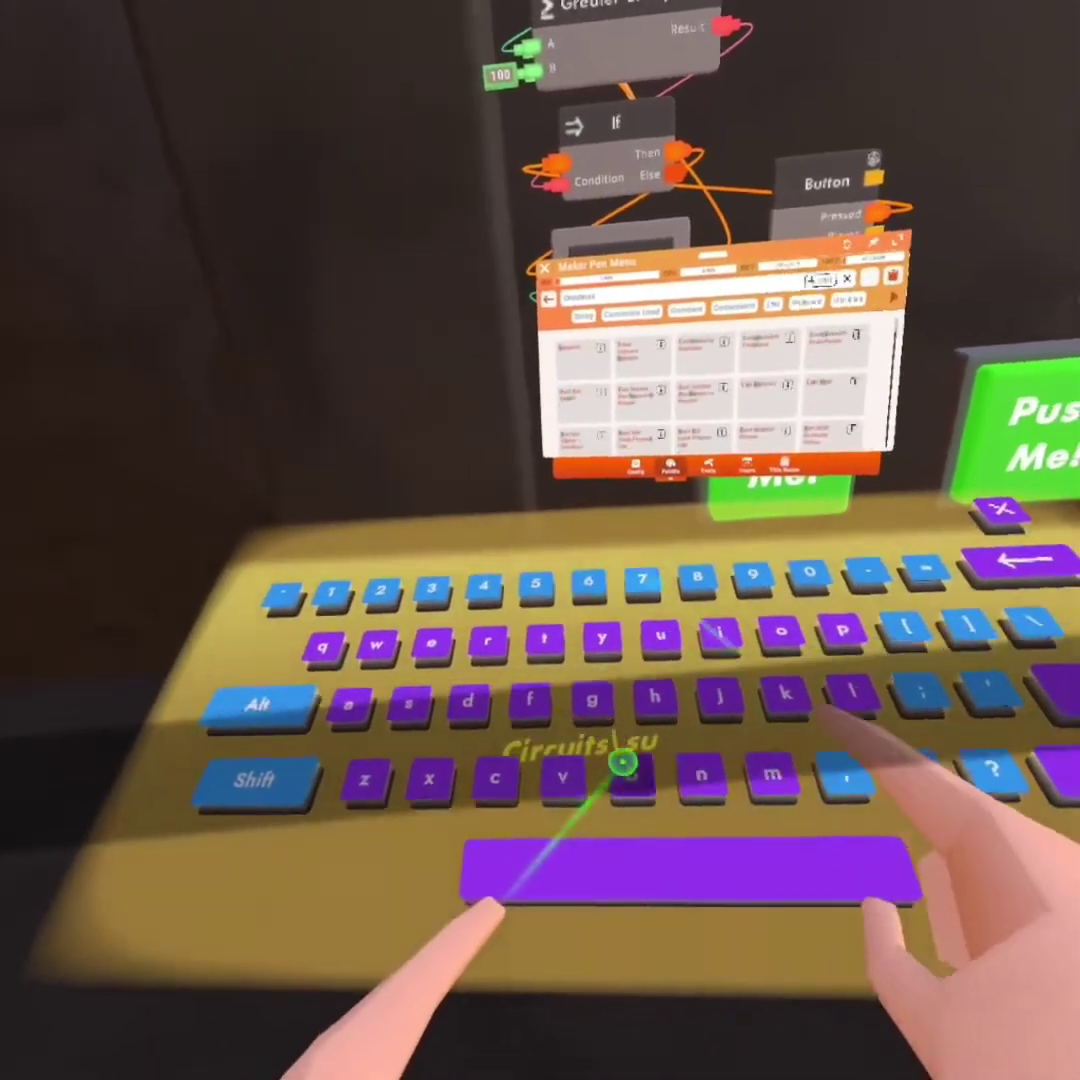
pyautogui.write('b')
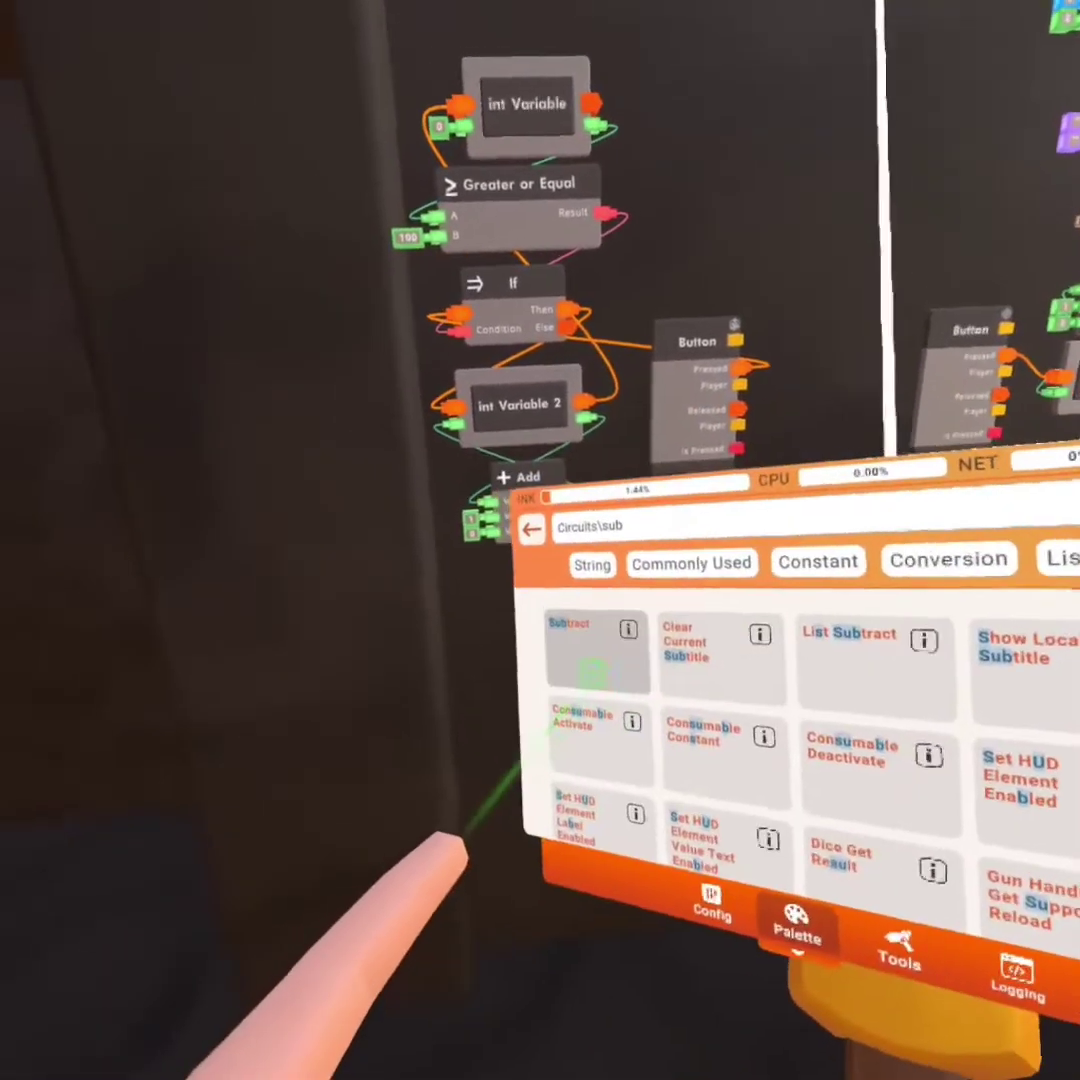
pyautogui.click(590, 670)
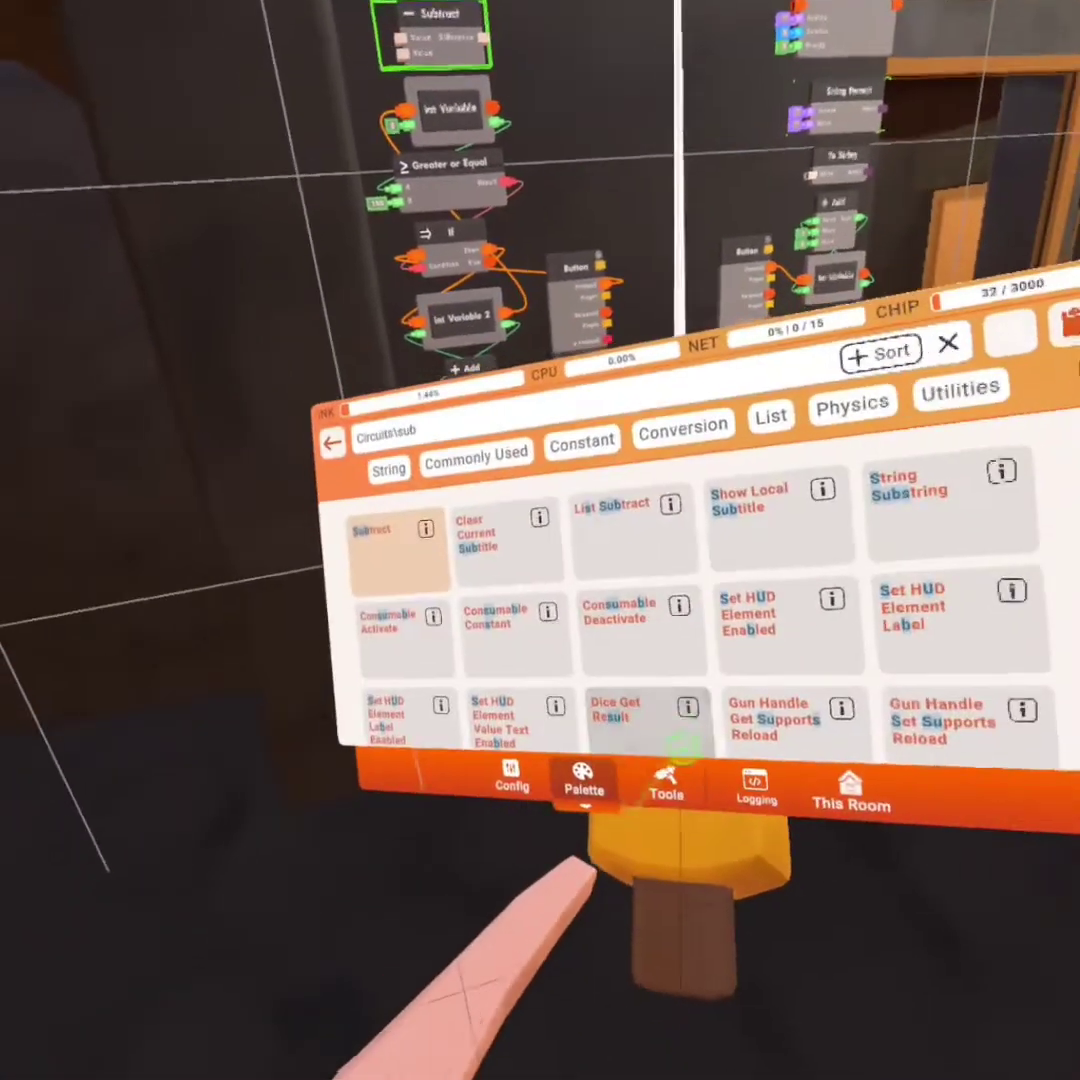
pyautogui.click(656, 783)
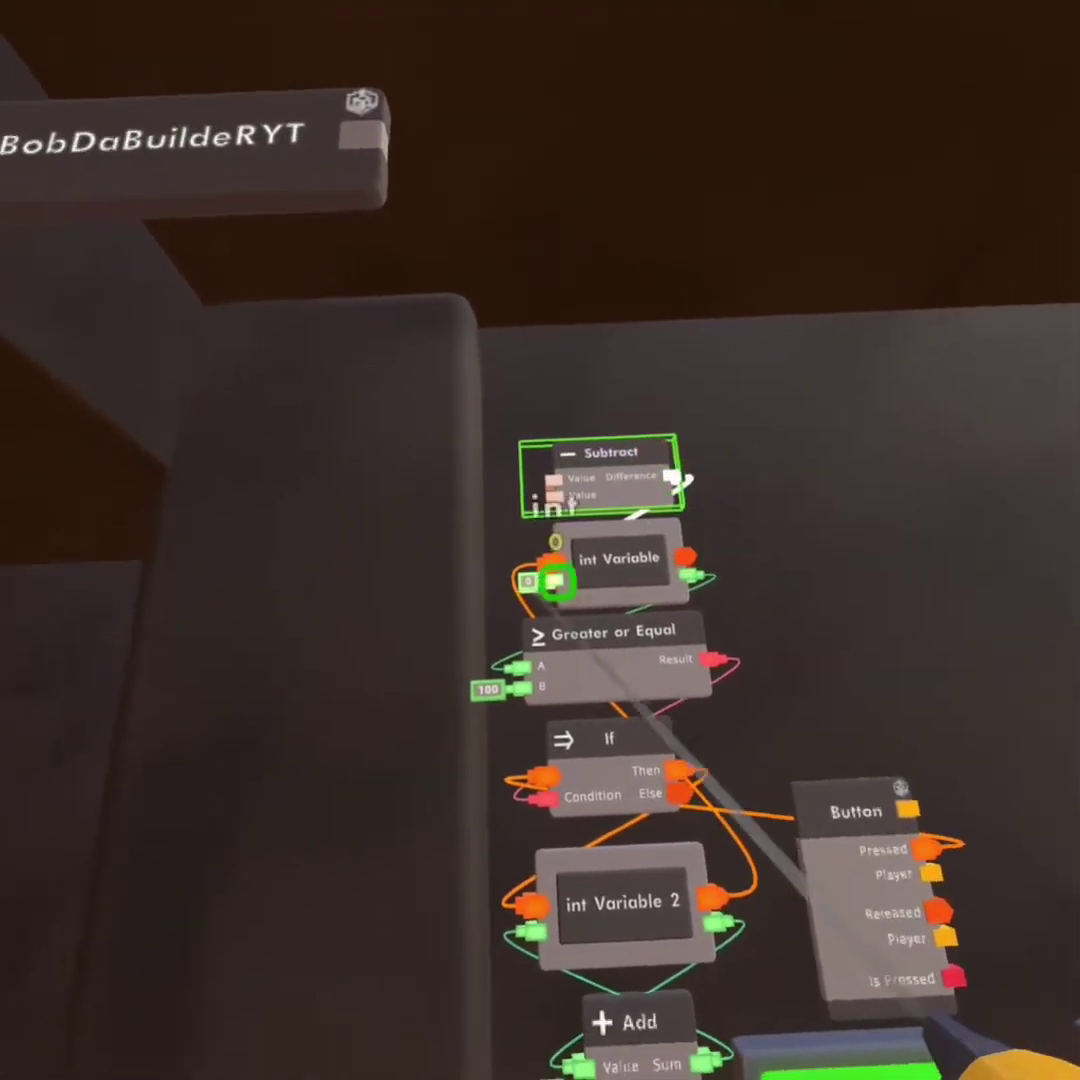
# Step: Connect int Variable into Subtract and set Subtract's second value to 100
pyautogui.moveTo(556, 582); pyautogui.dragTo(543, 485)
pyautogui.moveTo(660, 530); pyautogui.dragTo(648, 523)
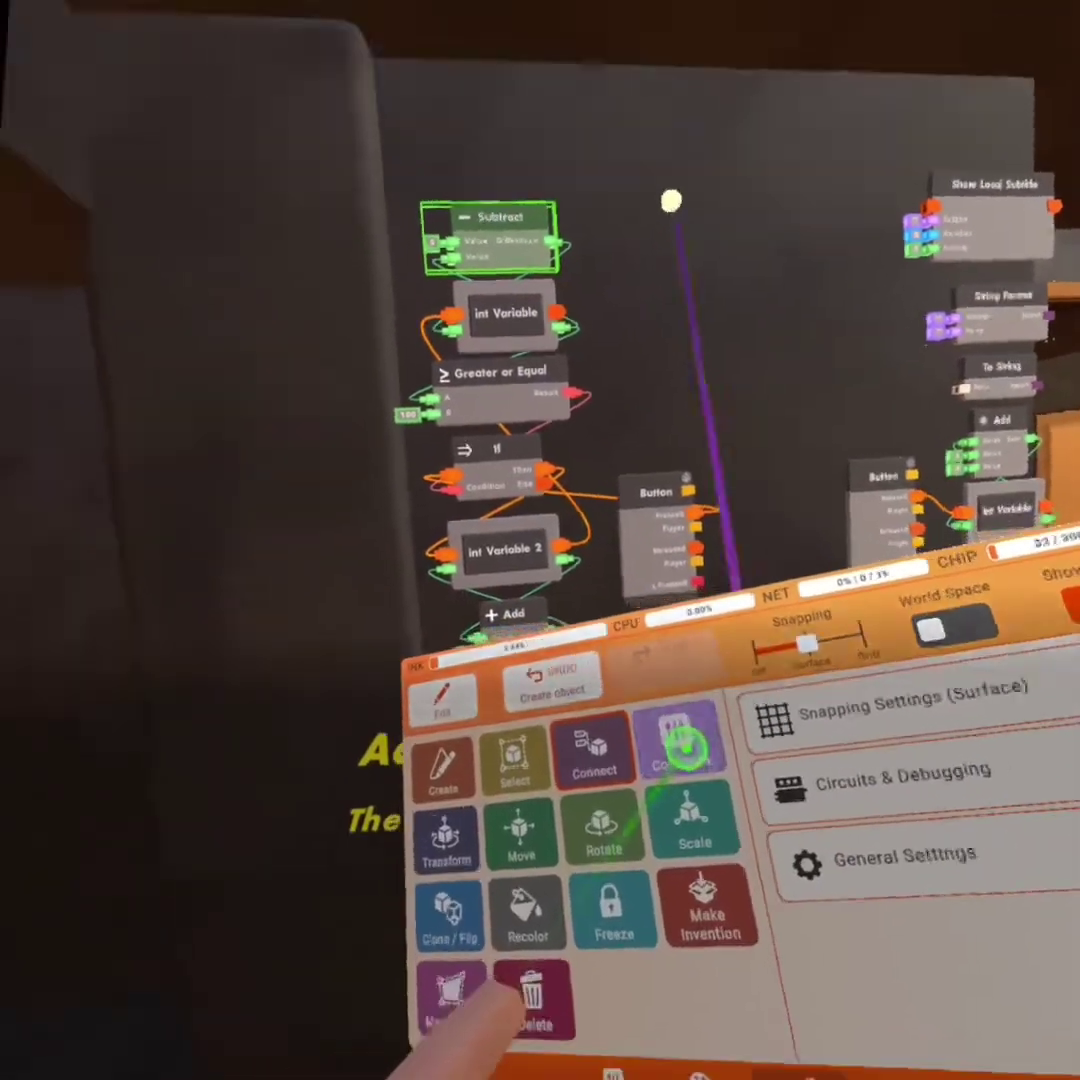
pyautogui.click(482, 1000)
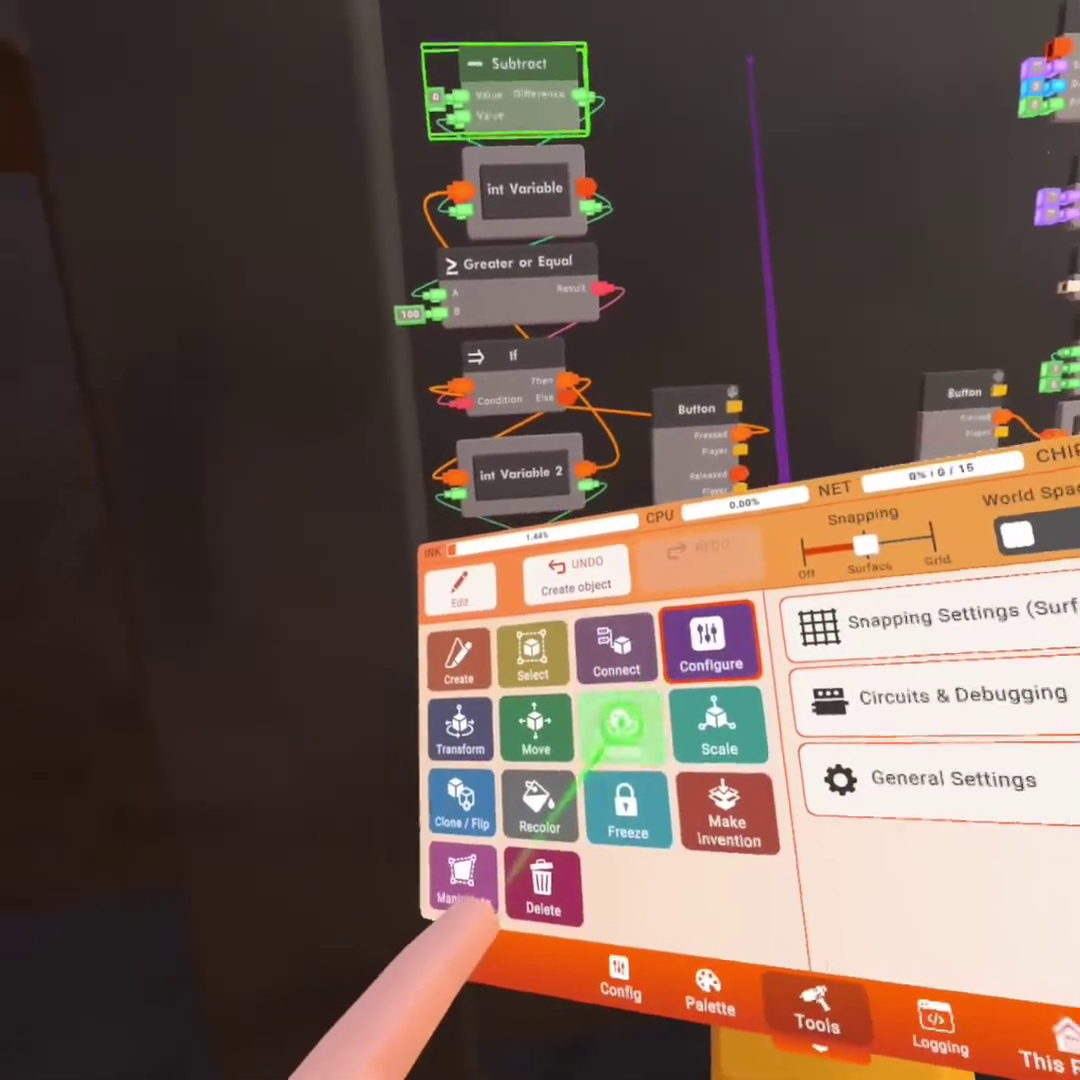
pyautogui.click(620, 725)
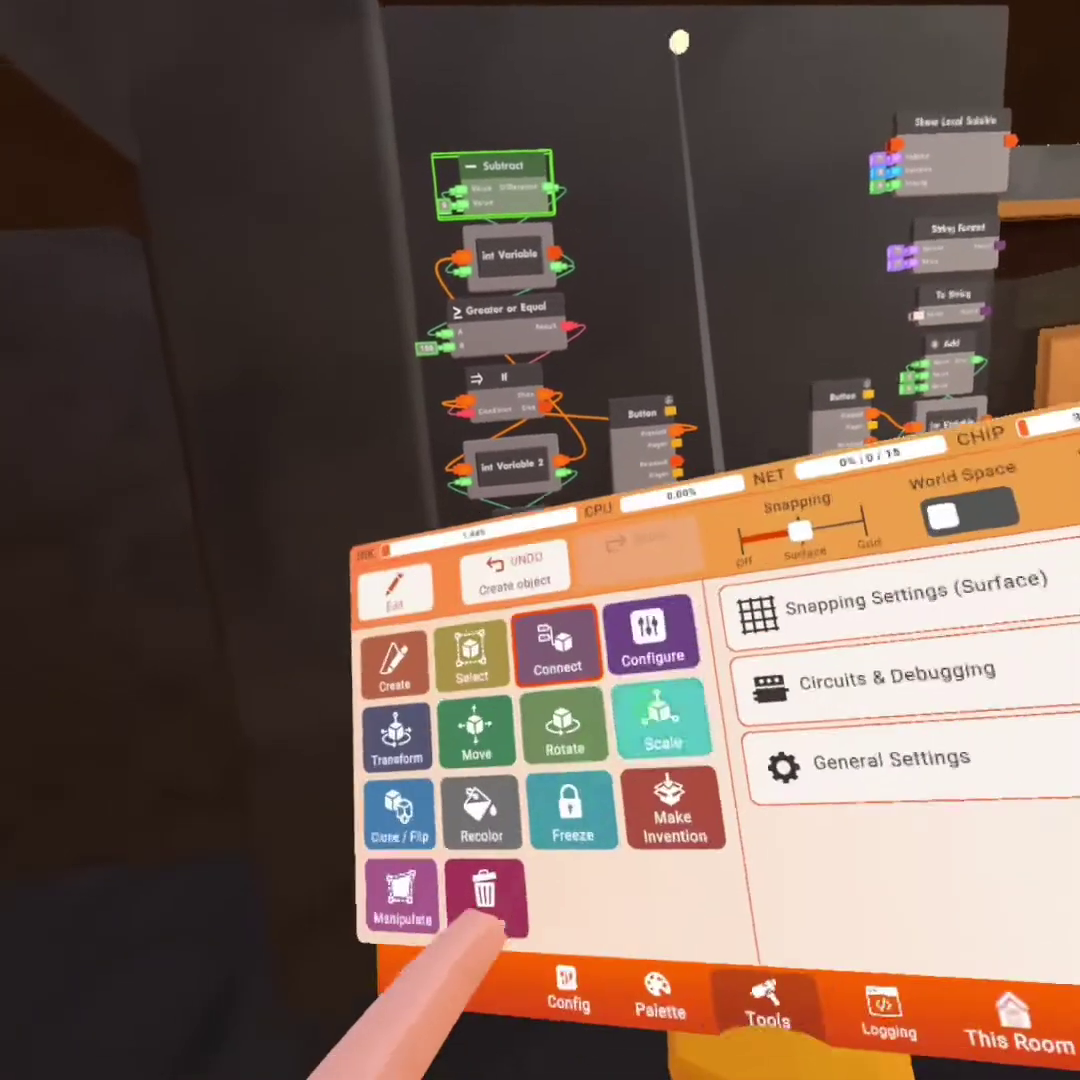
pyautogui.click(446, 925)
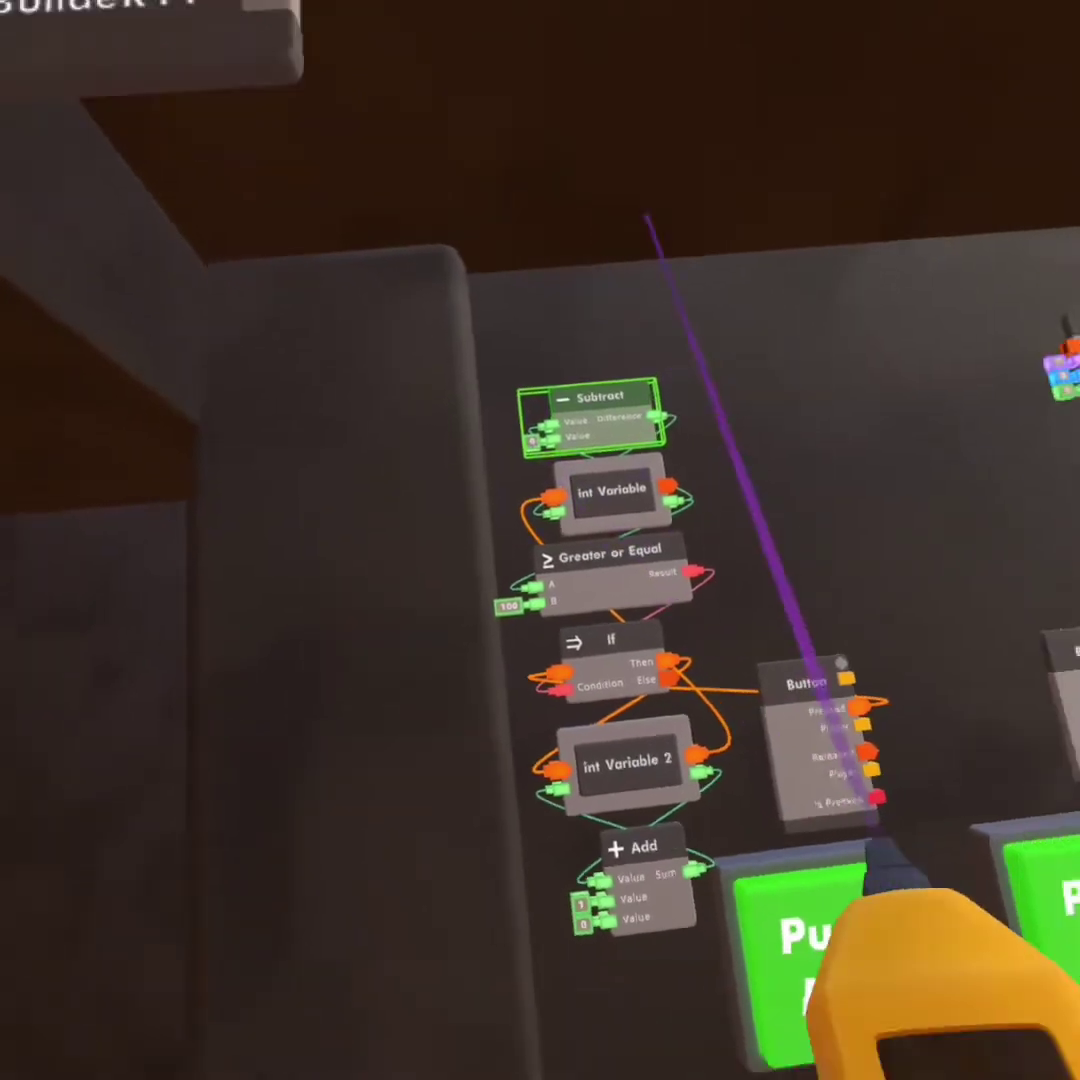
pyautogui.click(575, 525)
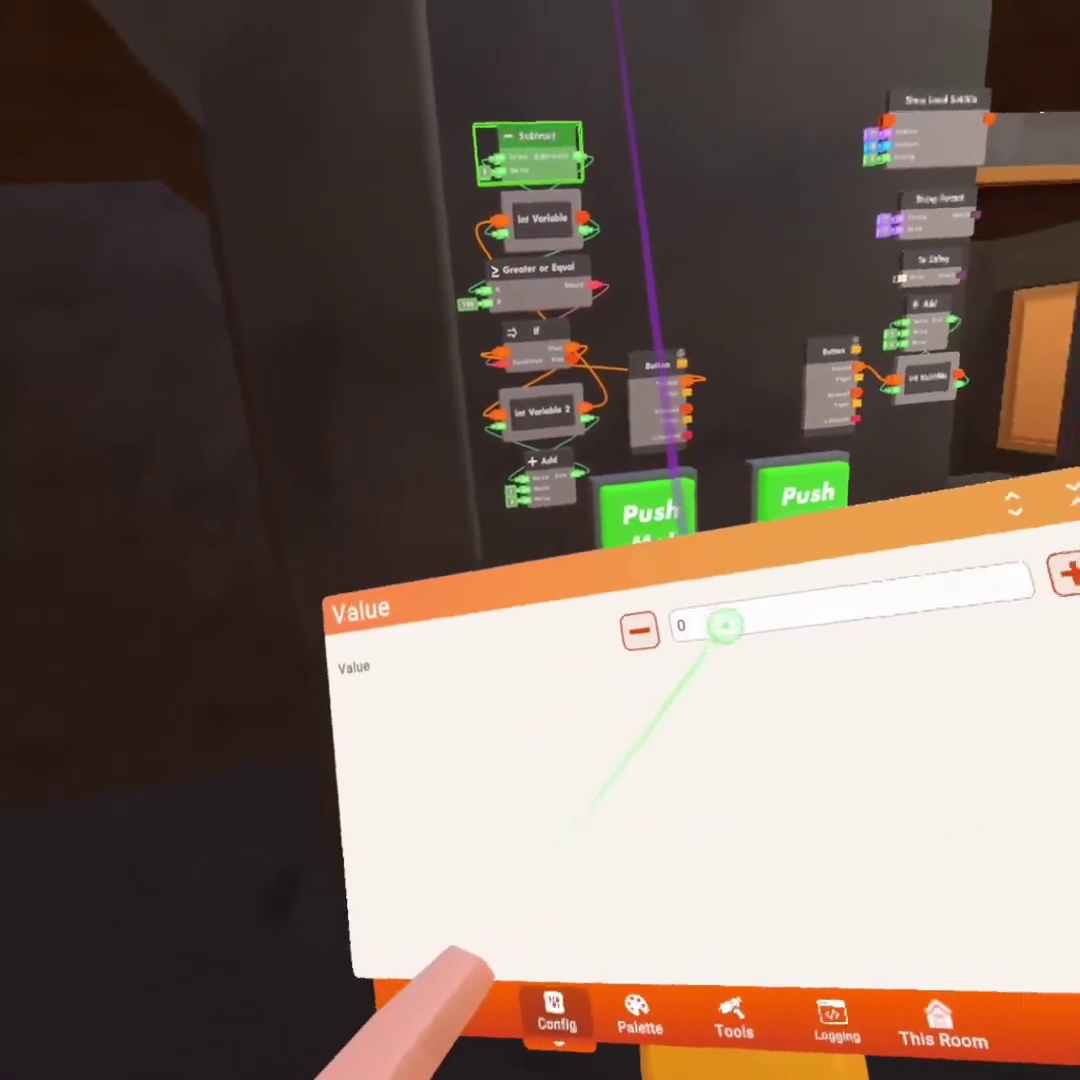
pyautogui.click(725, 625)
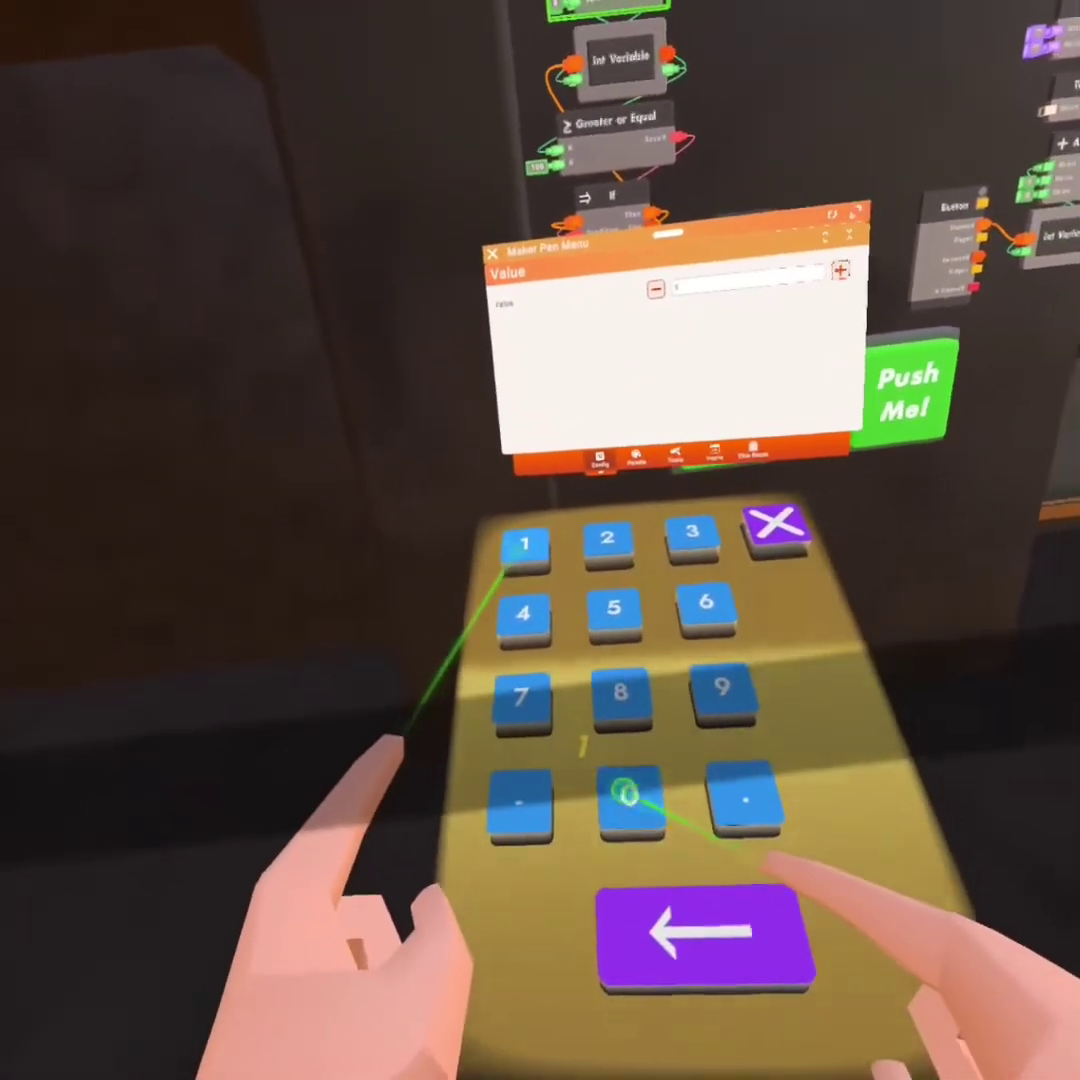
pyautogui.write('00')
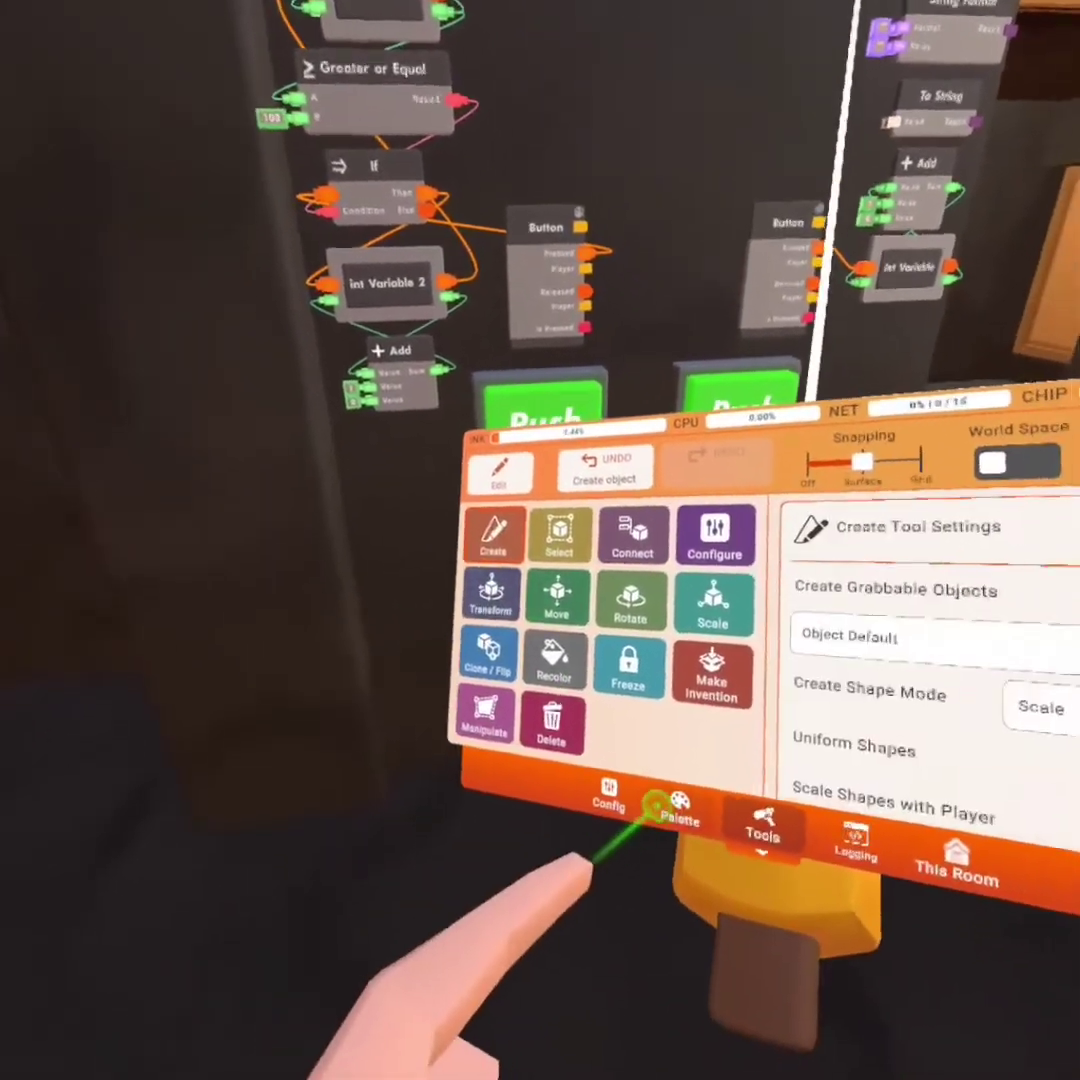
# Step: Search 'butt' to spawn Button Set Text, then search for String Format and To String
pyautogui.click(677, 860)
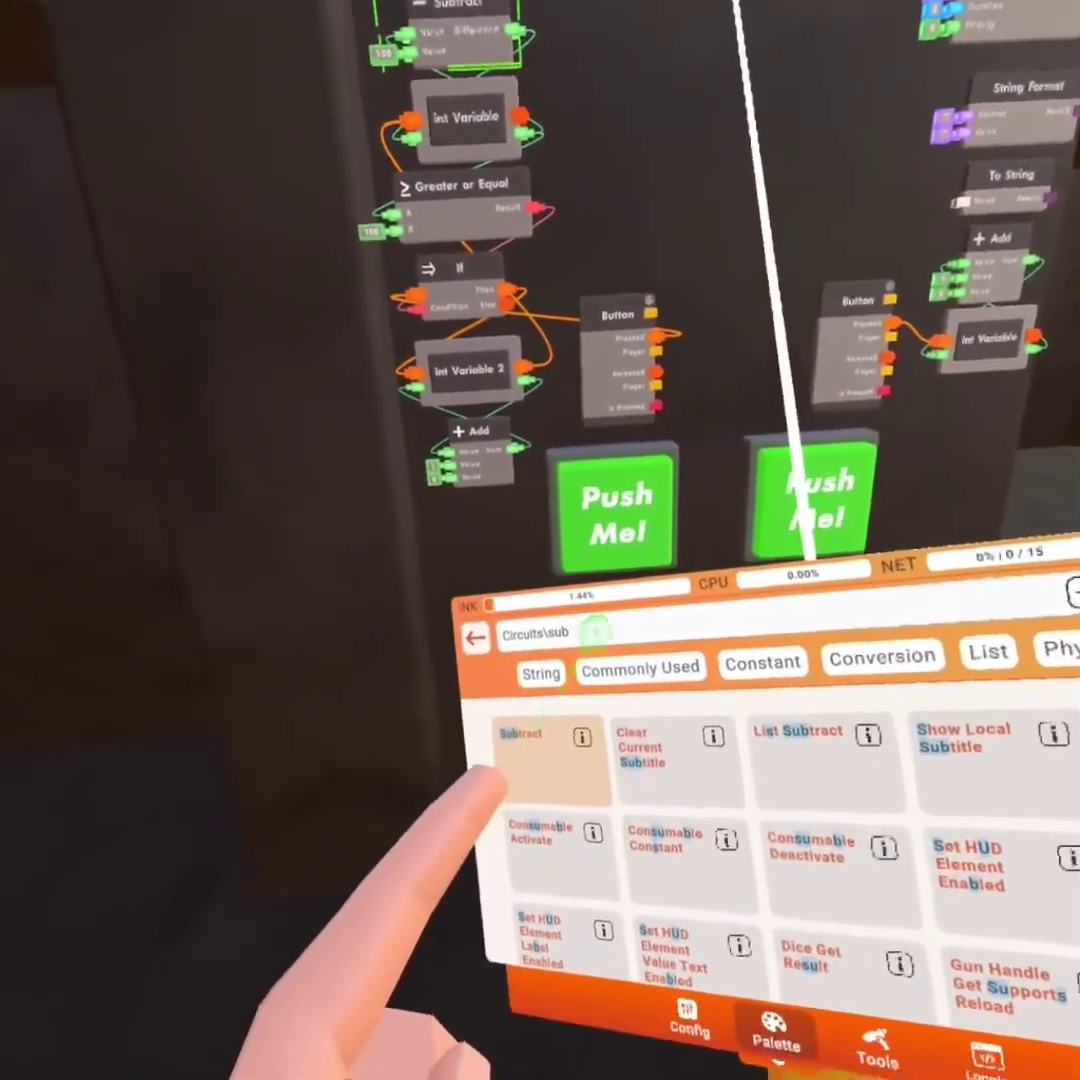
pyautogui.click(520, 505)
pyautogui.write('butt')
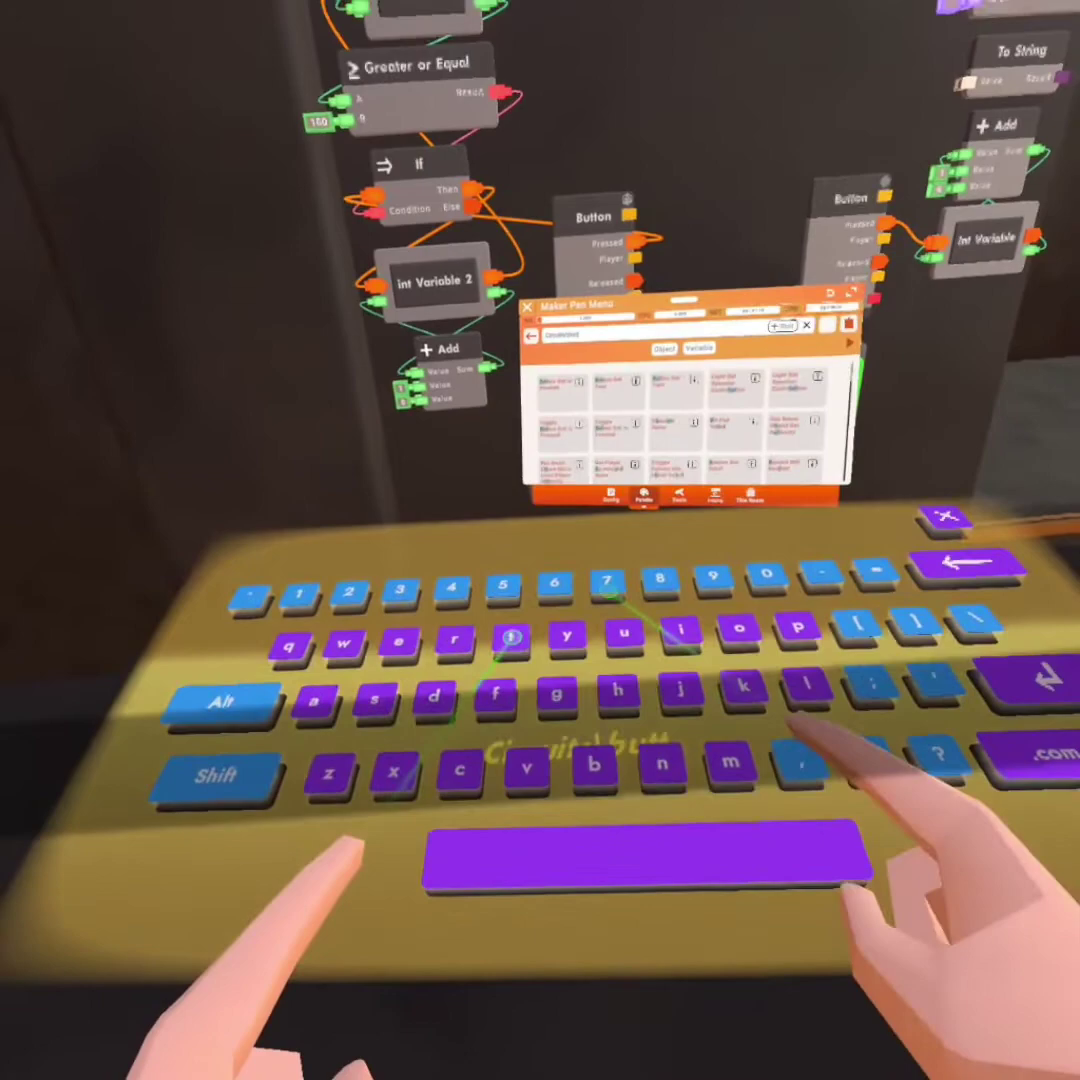
pyautogui.press('Return')
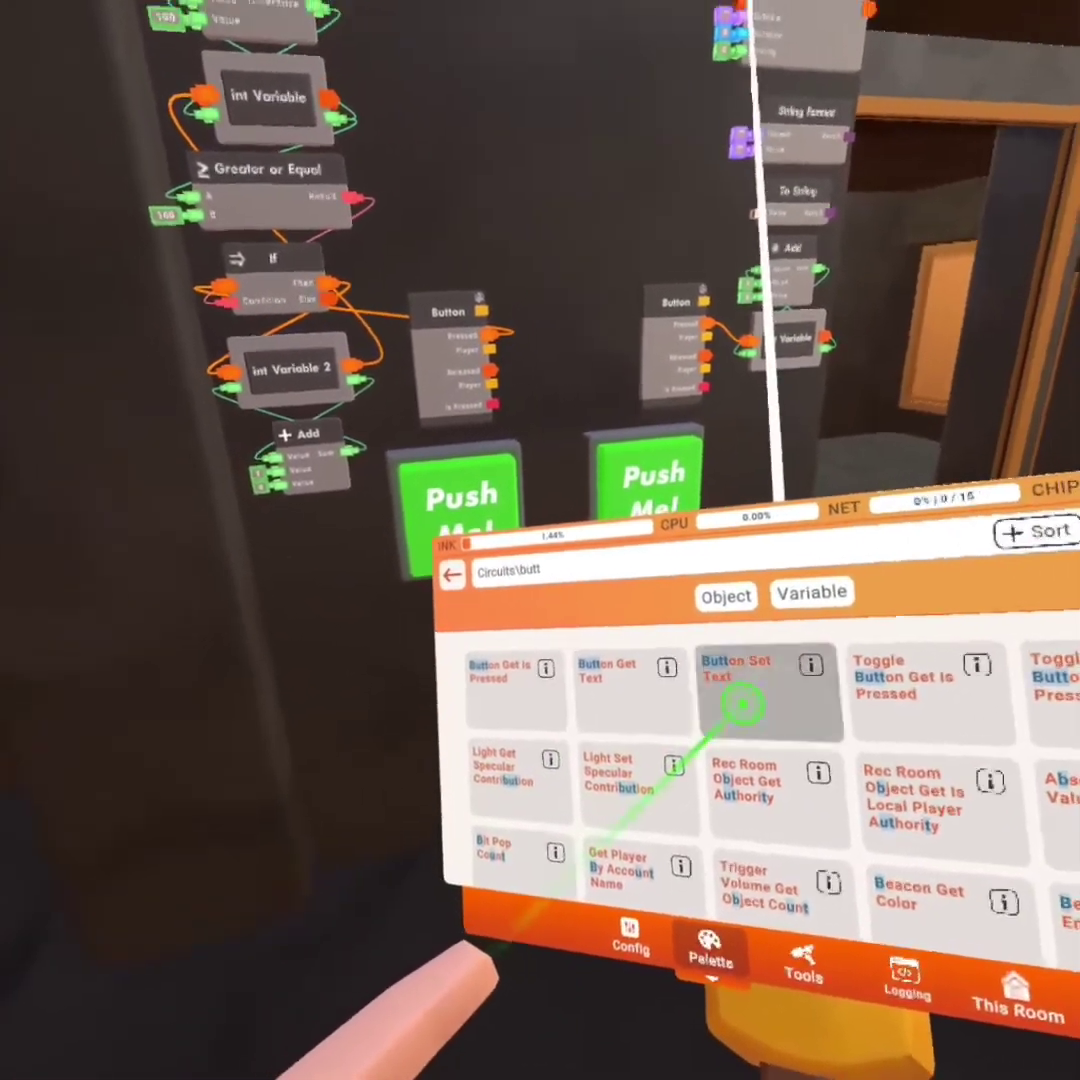
pyautogui.click(742, 699)
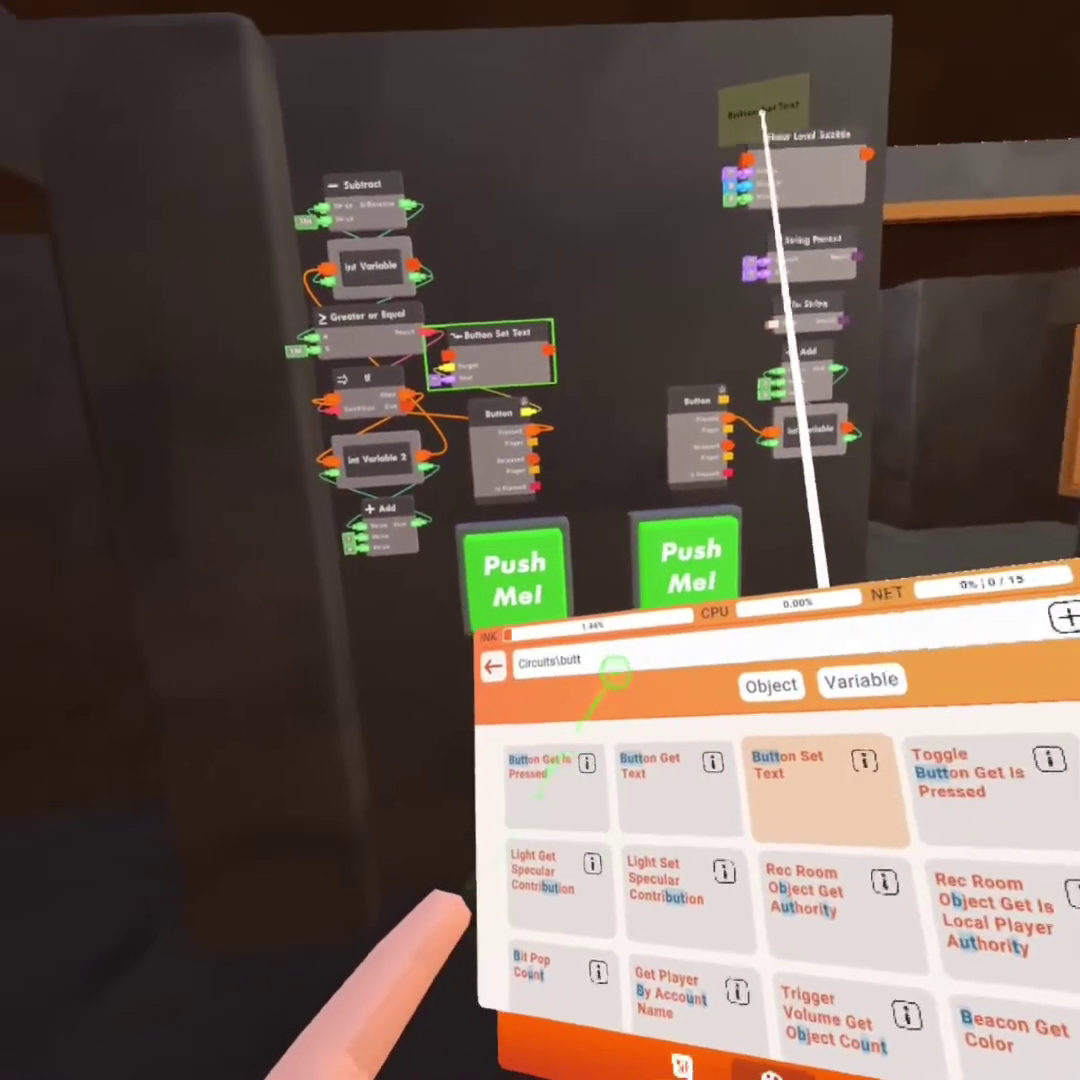
pyautogui.click(615, 672)
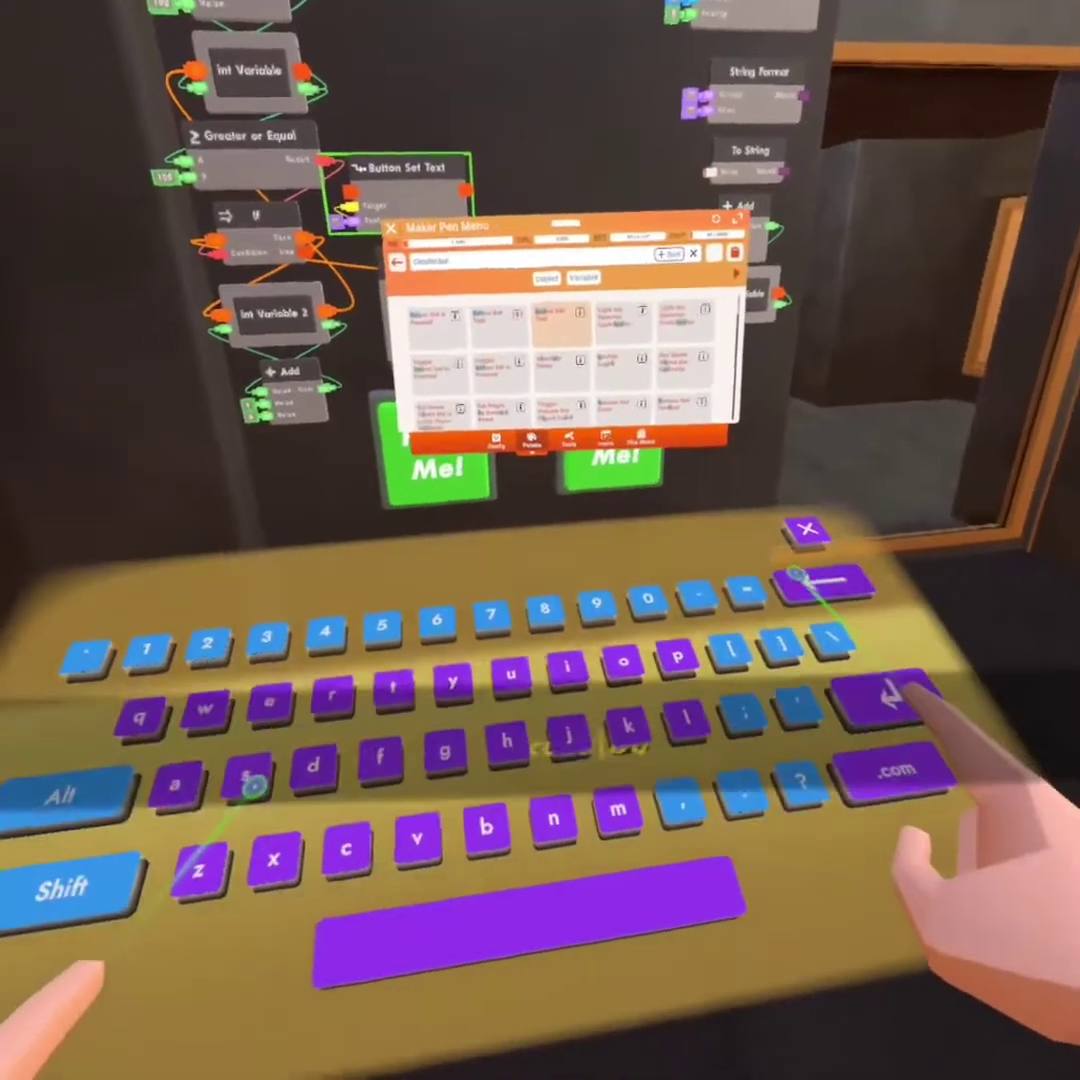
pyautogui.click(797, 578)
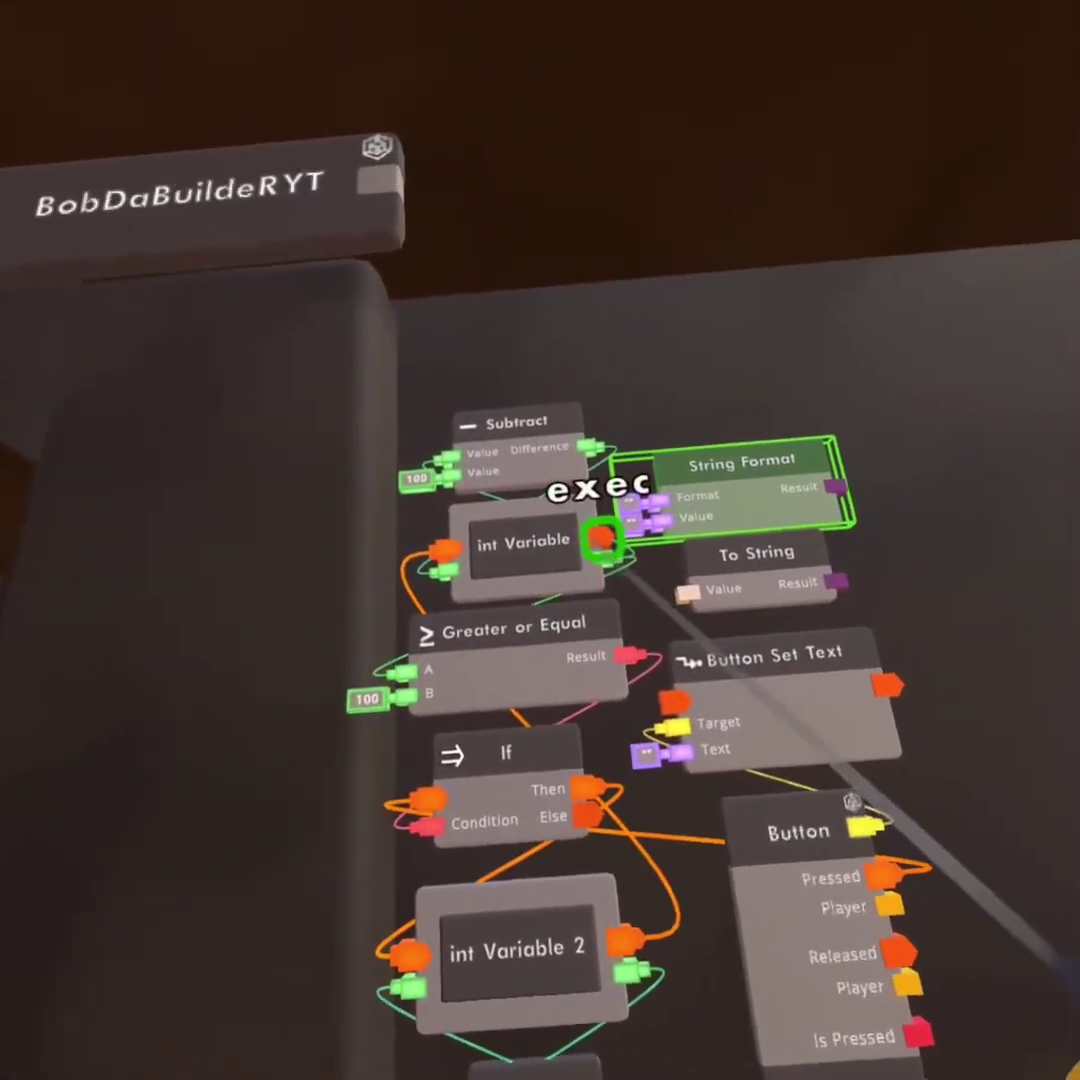
# Step: Wire int Variable to Button Set Text and int Variable 2 to To String; format '{0} prestige'
pyautogui.moveTo(600, 537); pyautogui.dragTo(674, 700)
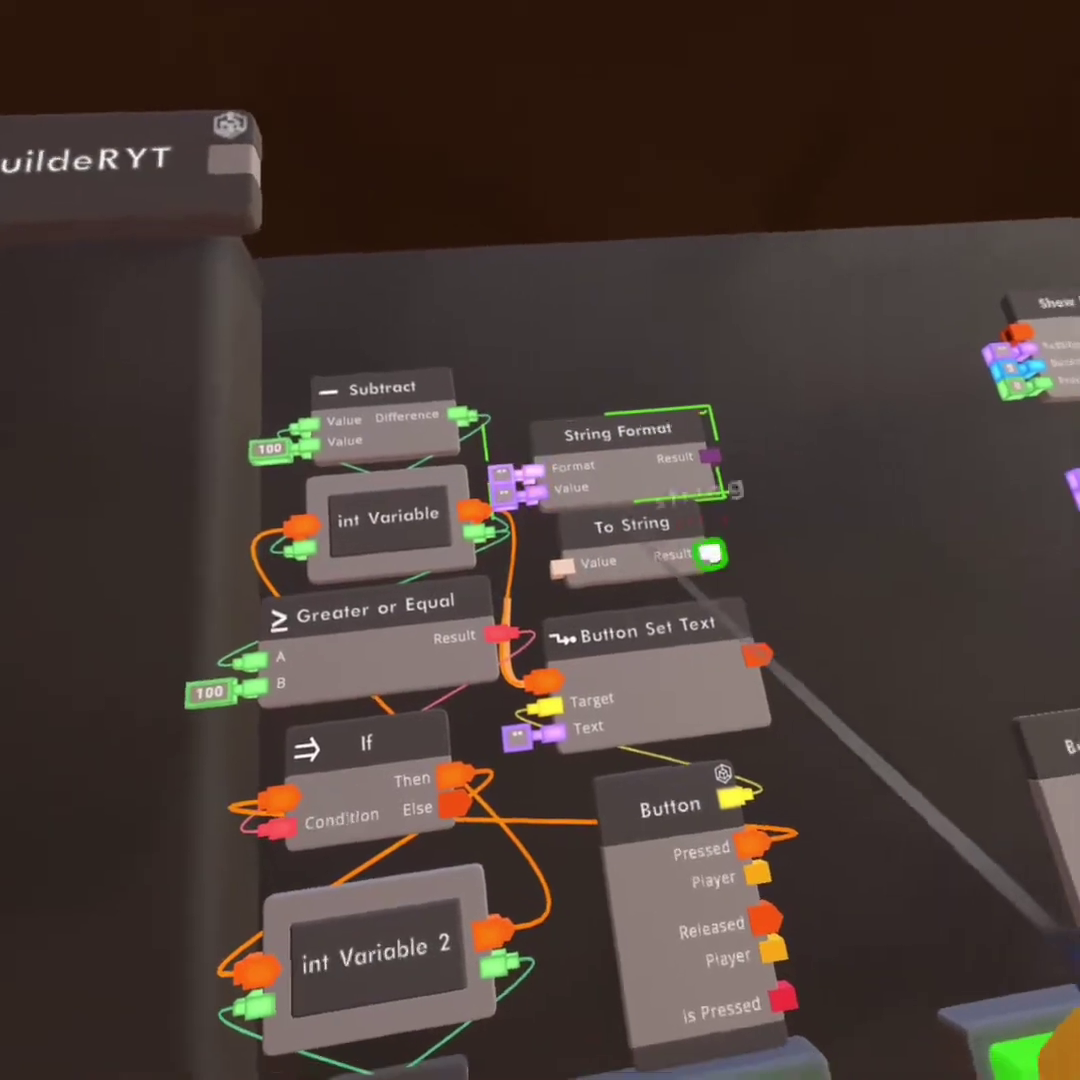
pyautogui.moveTo(622, 941)
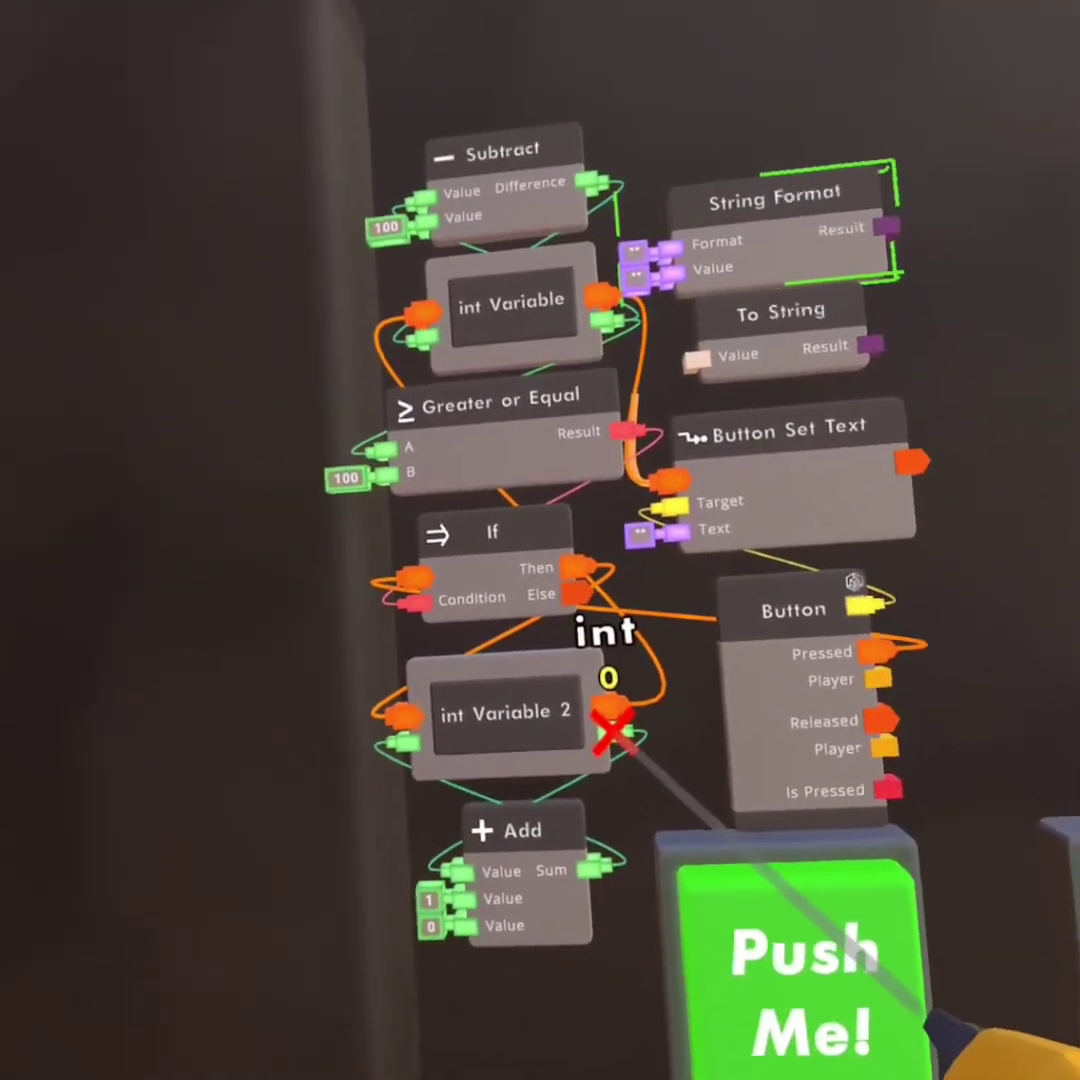
pyautogui.moveTo(610, 720); pyautogui.dragTo(655, 335)
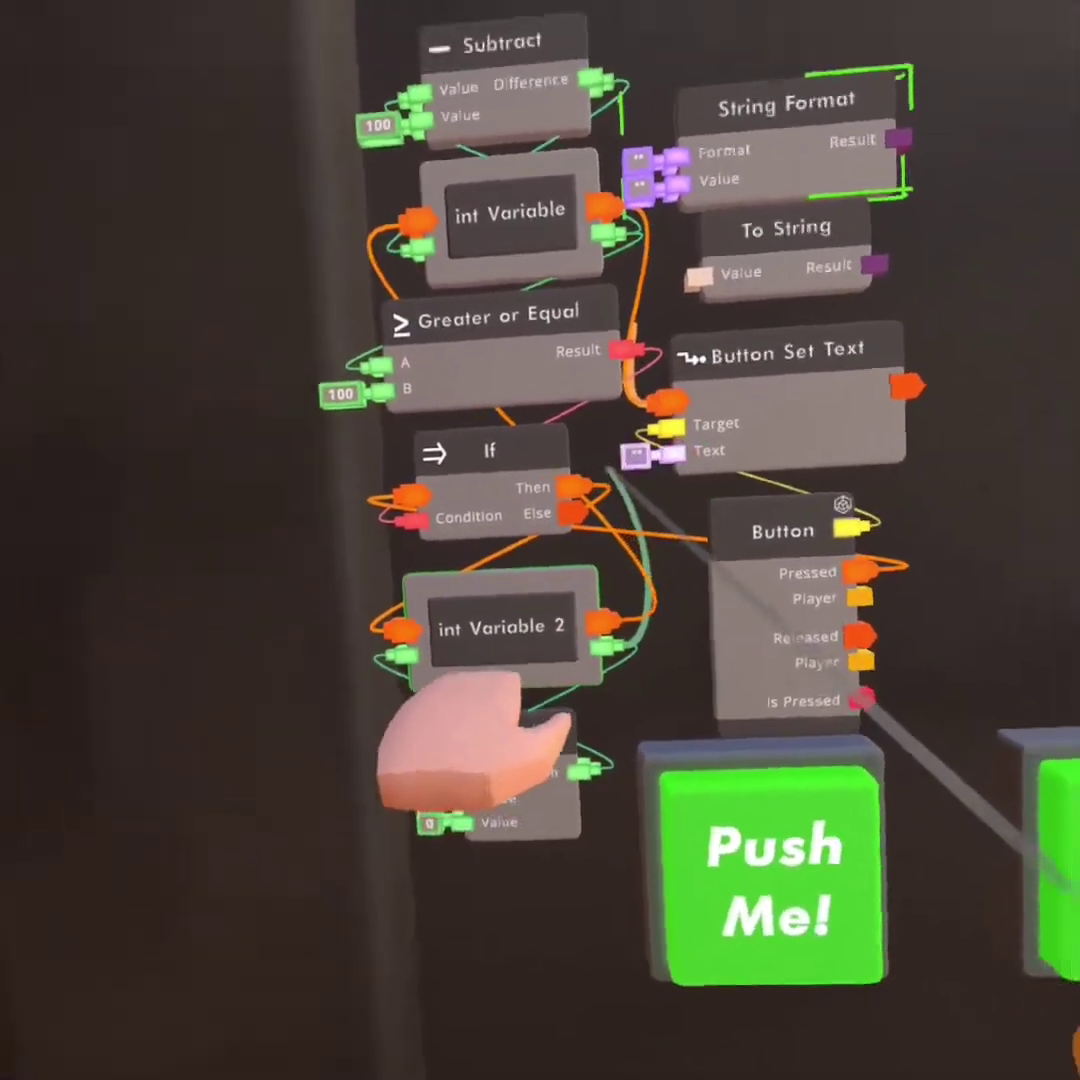
pyautogui.moveTo(636, 576); pyautogui.dragTo(586, 684)
pyautogui.moveTo(615, 543); pyautogui.dragTo(615, 543)
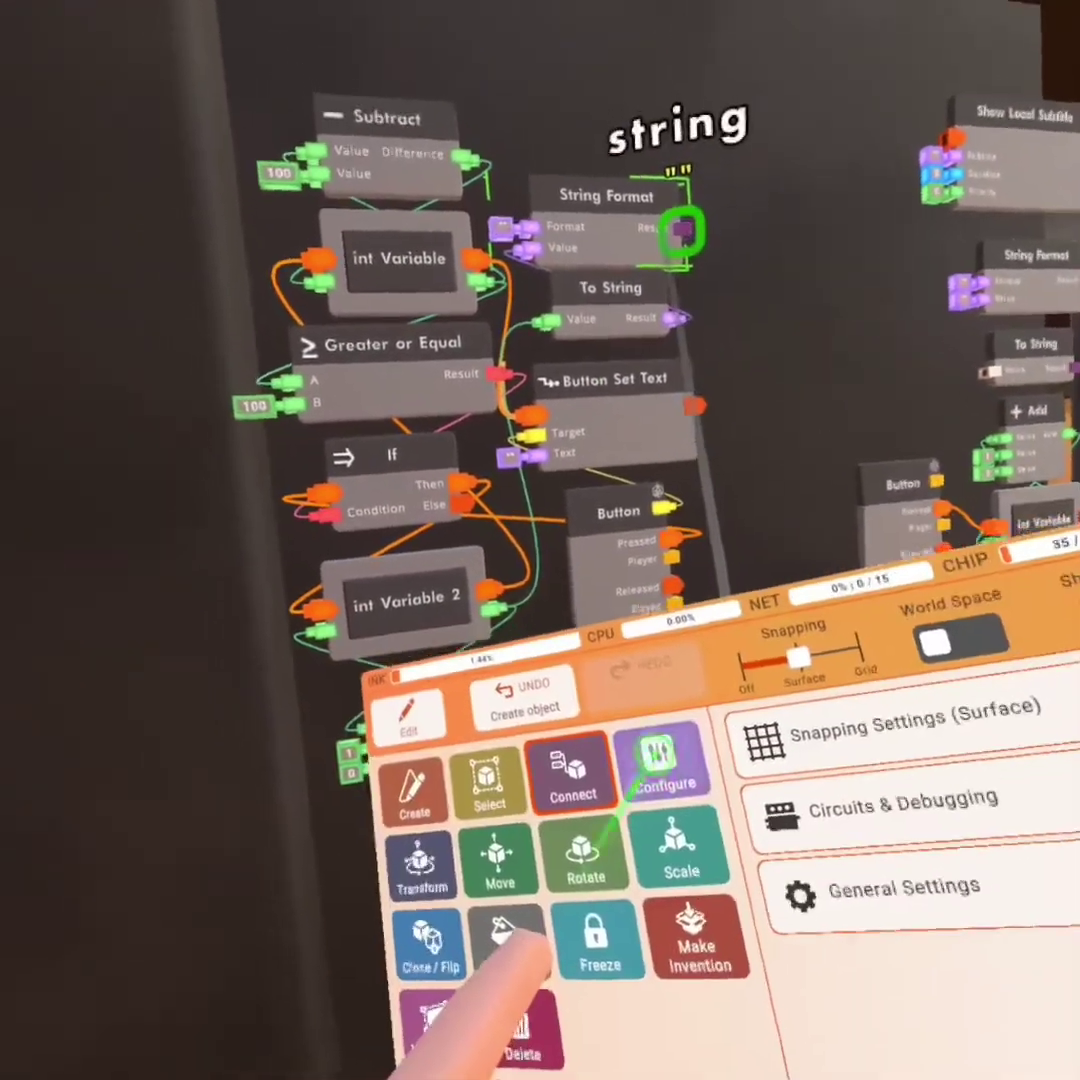
pyautogui.click(505, 935)
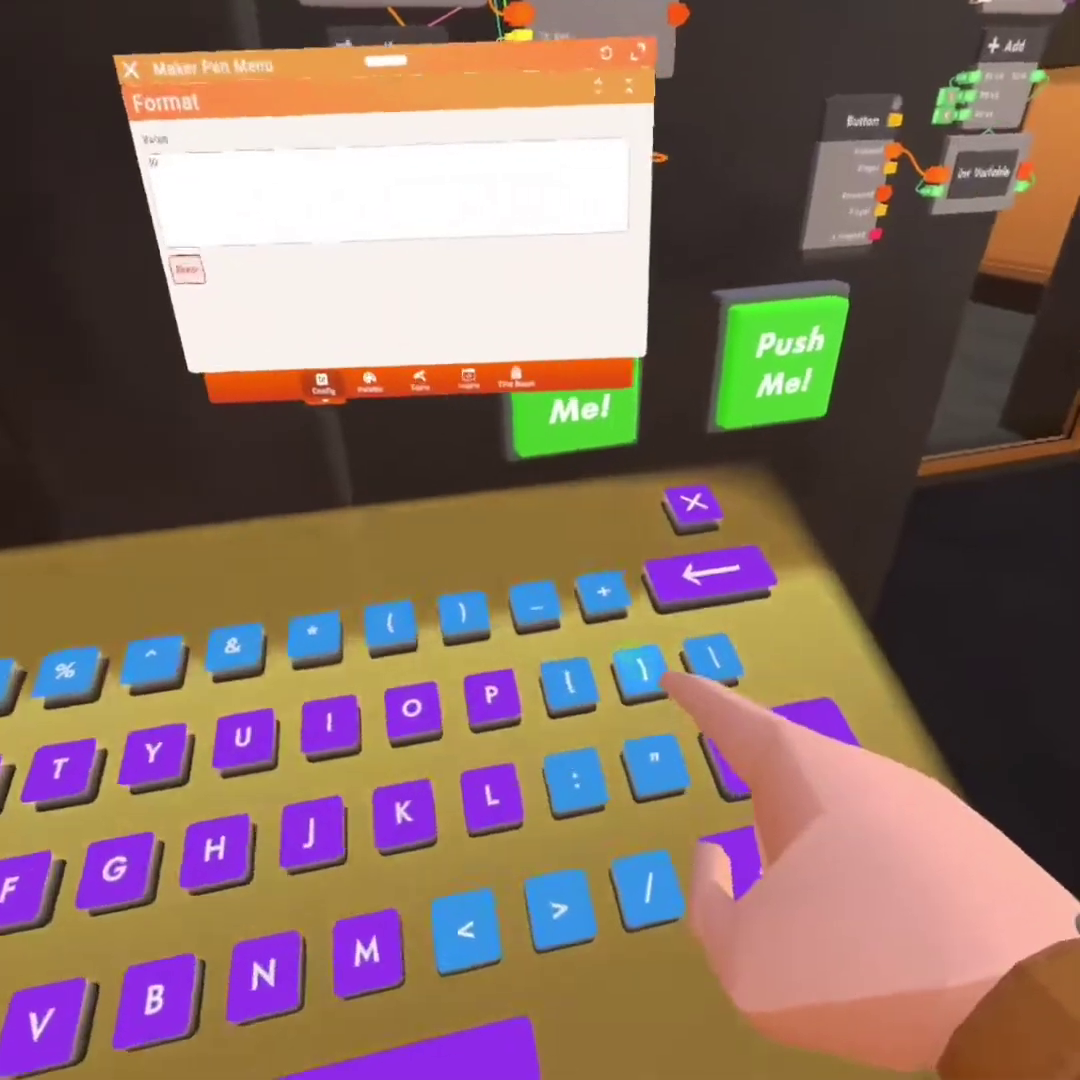
pyautogui.write('}')
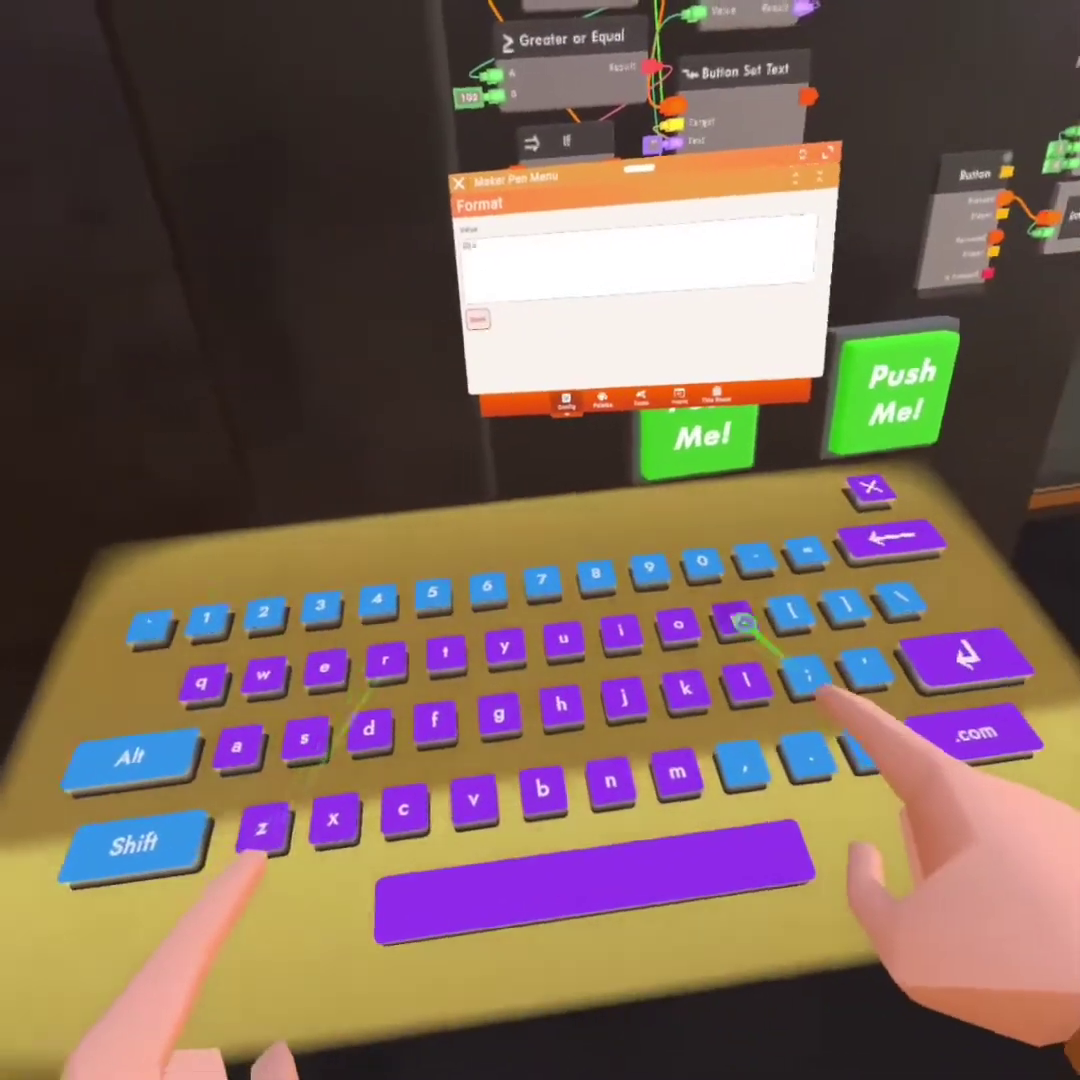
pyautogui.write('pres')
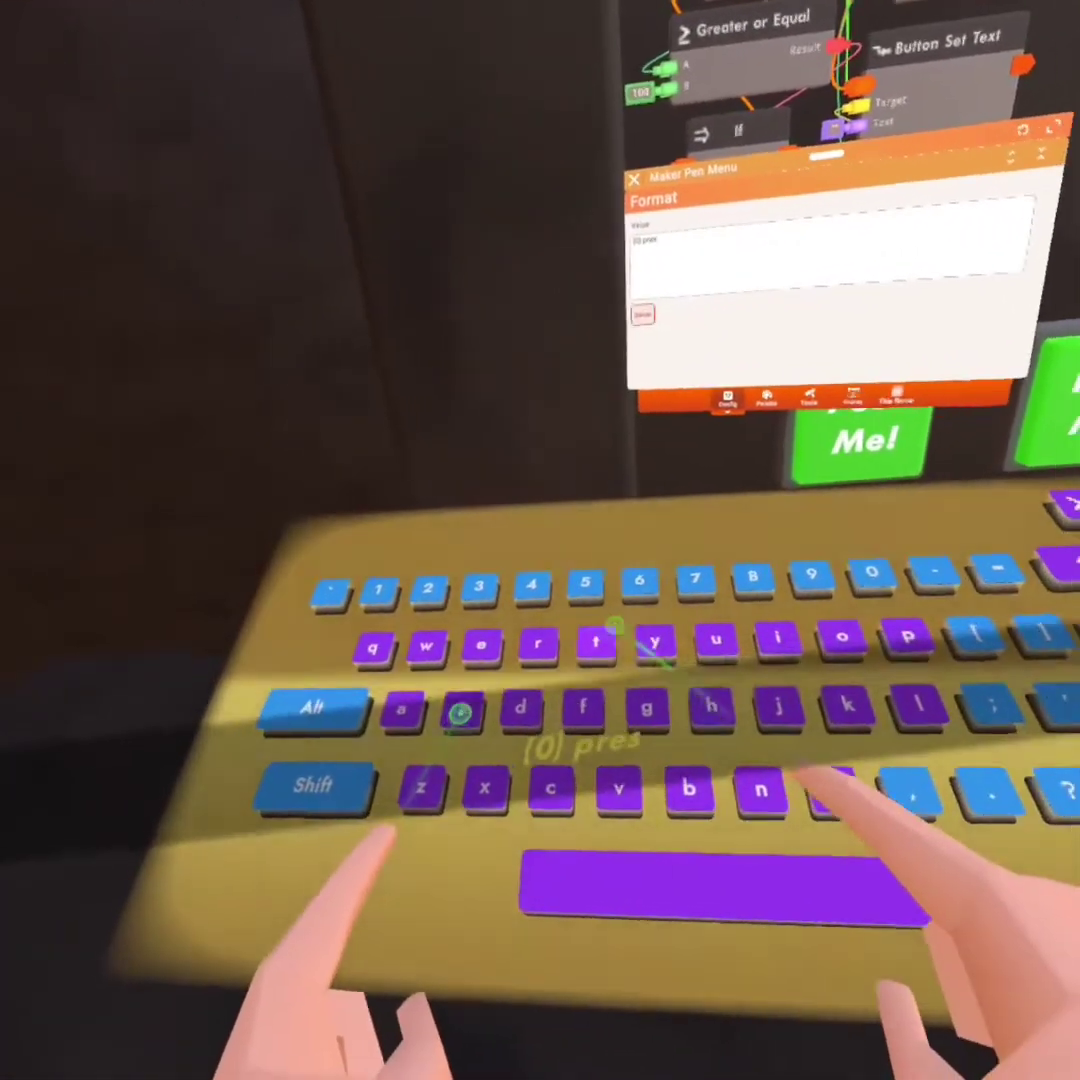
pyautogui.write('ti')
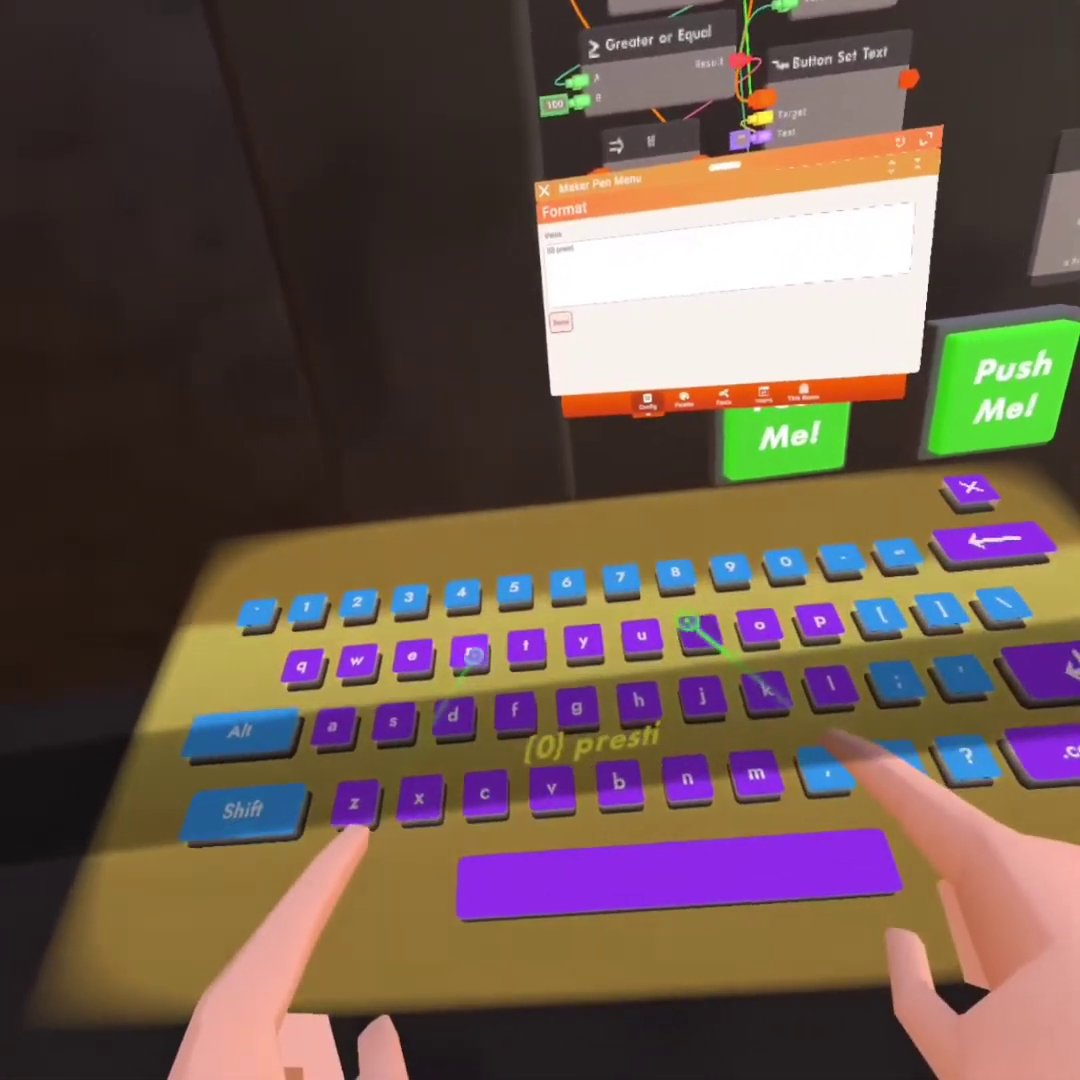
pyautogui.write('ge')
pyautogui.press('Return')
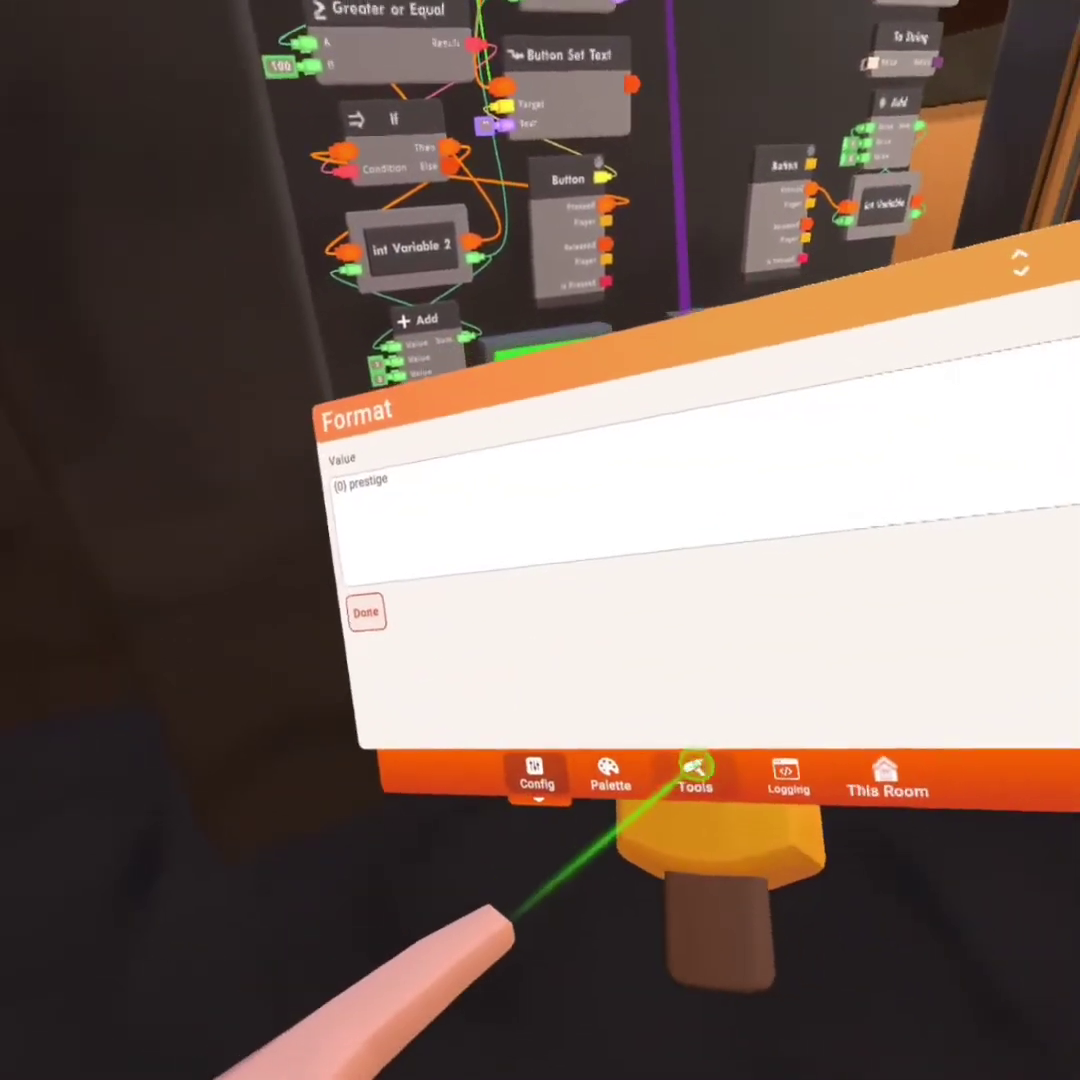
# Step: Feed String Format's Result into Button Set Text's Text and set the cookie format to '{0} cookie'
pyautogui.click(695, 770)
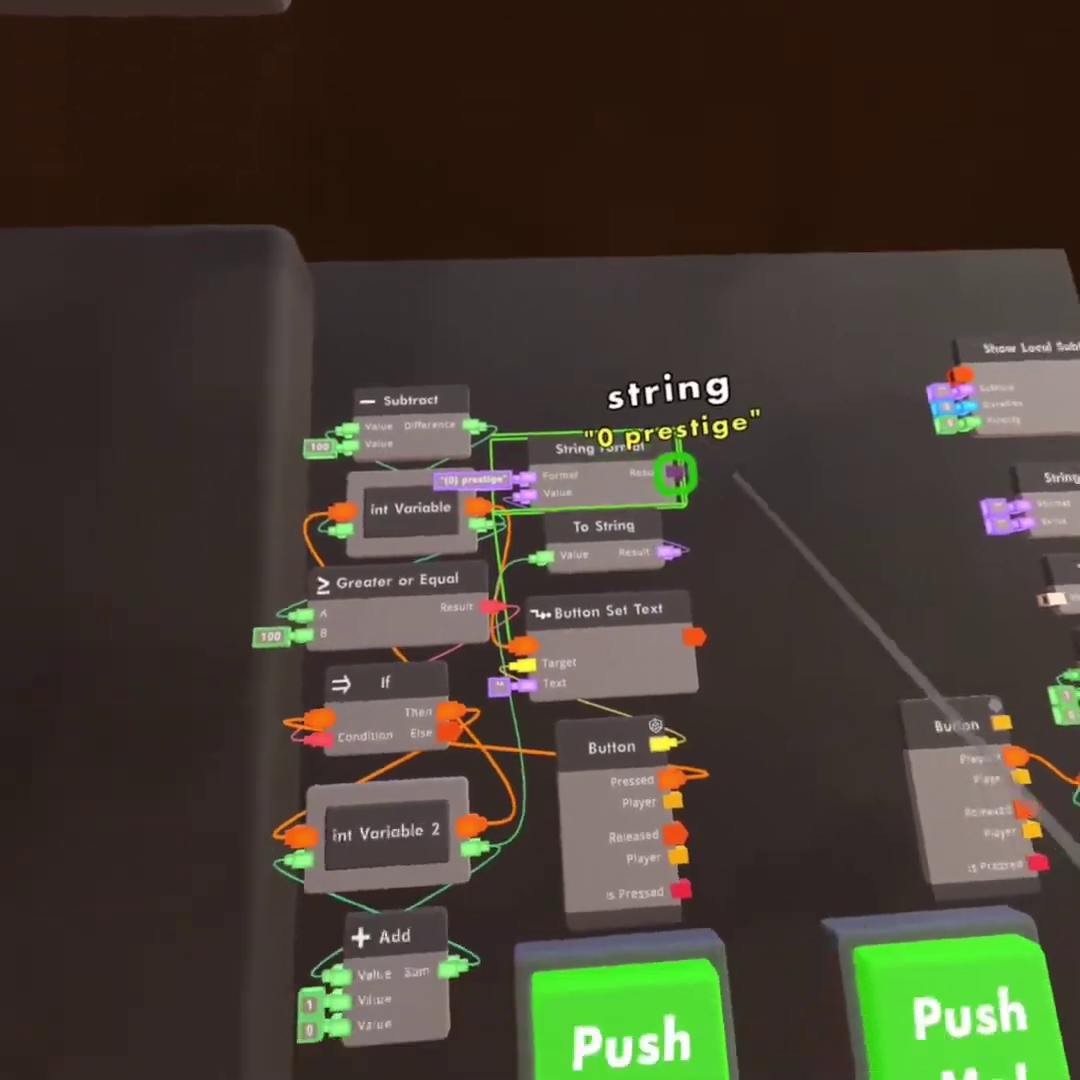
pyautogui.moveTo(665, 667); pyautogui.dragTo(565, 605)
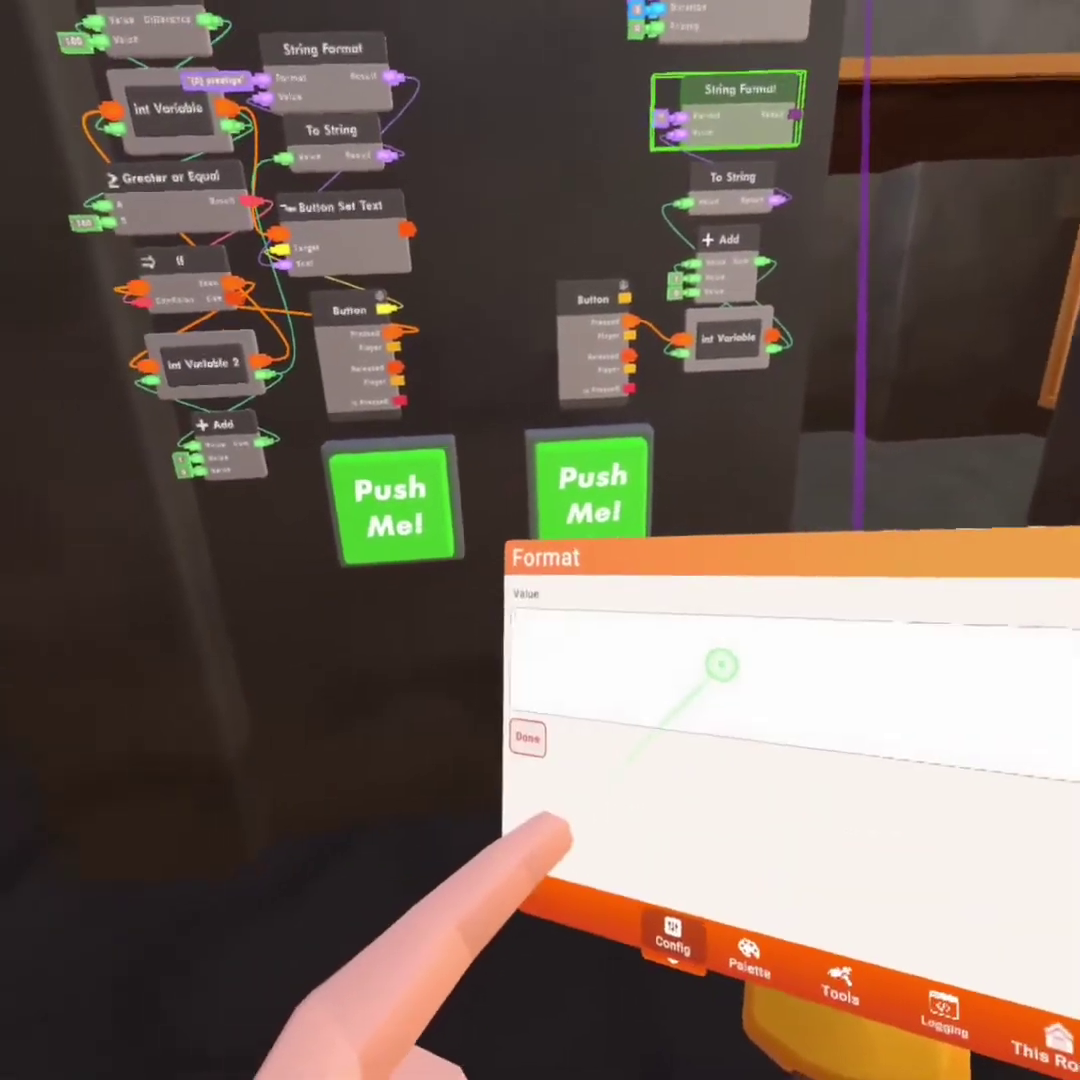
pyautogui.click(722, 665)
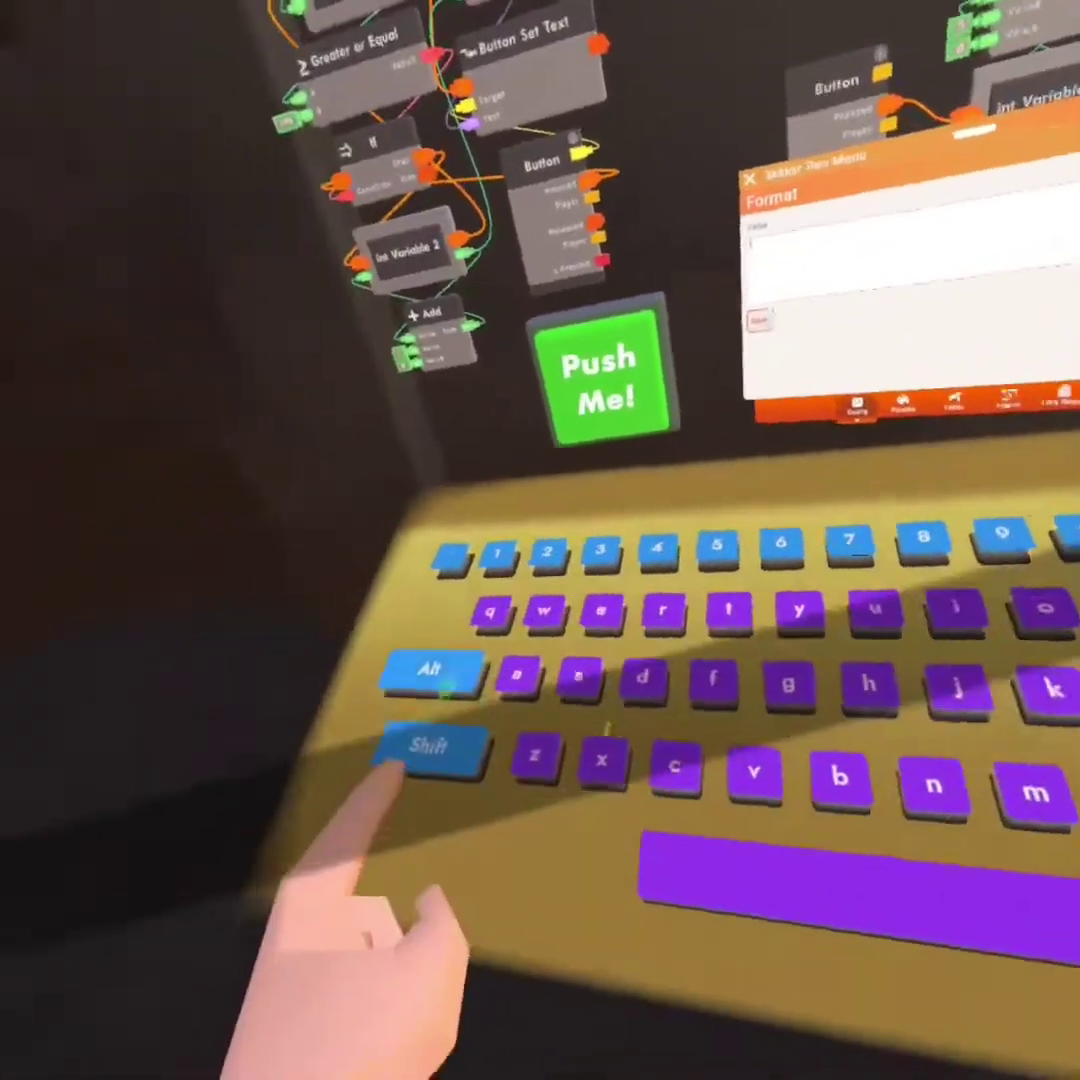
pyautogui.click(430, 748)
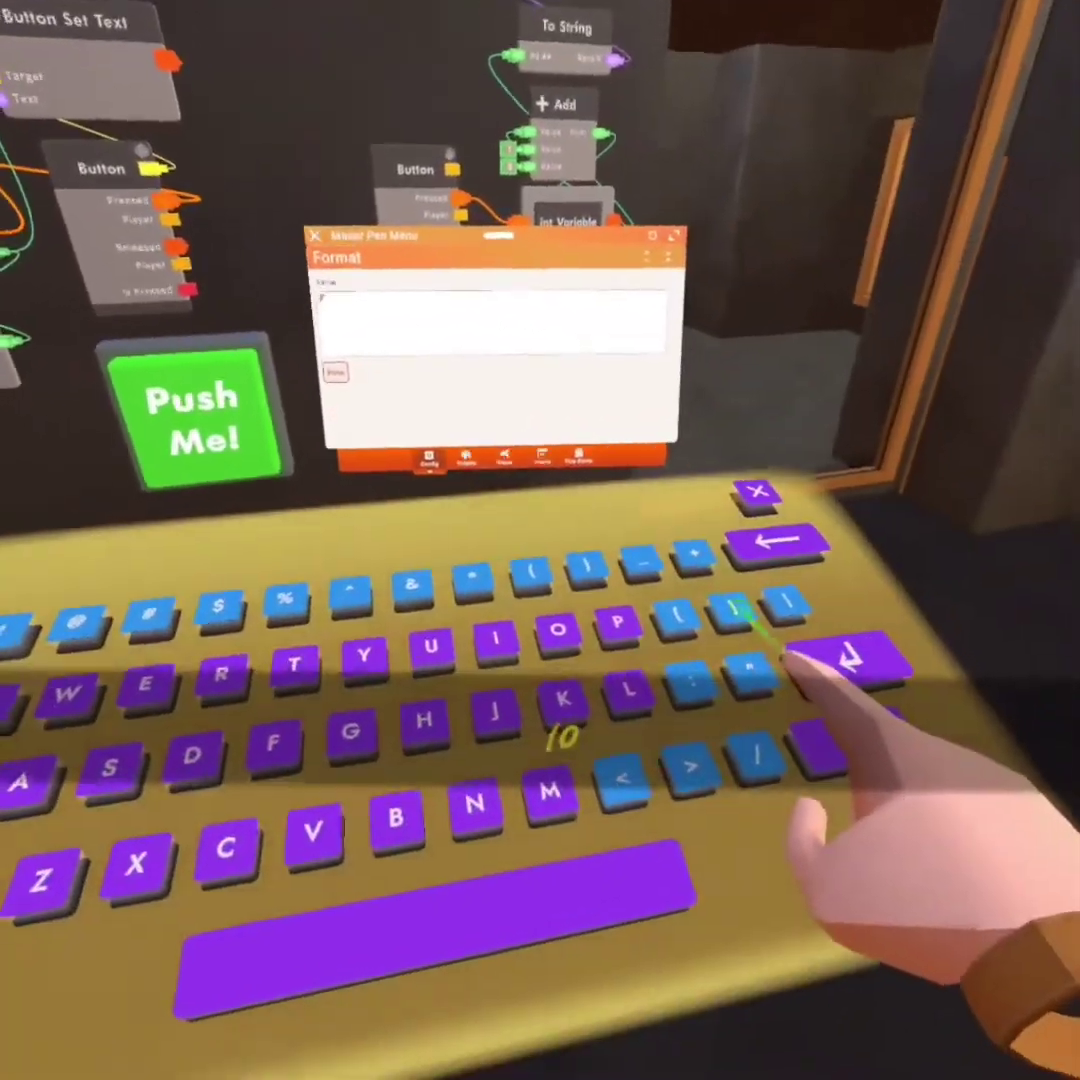
pyautogui.click(745, 628)
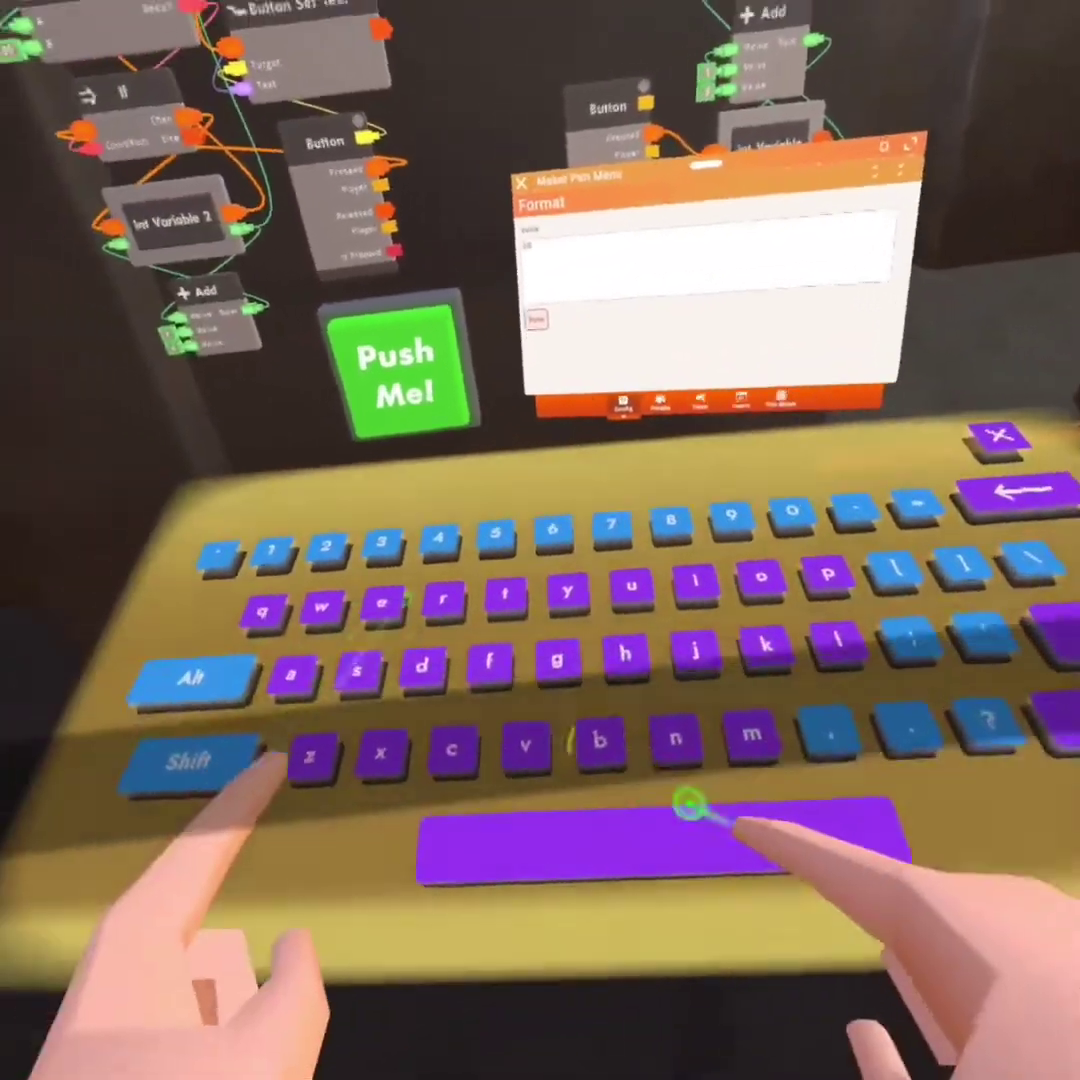
pyautogui.write('co')
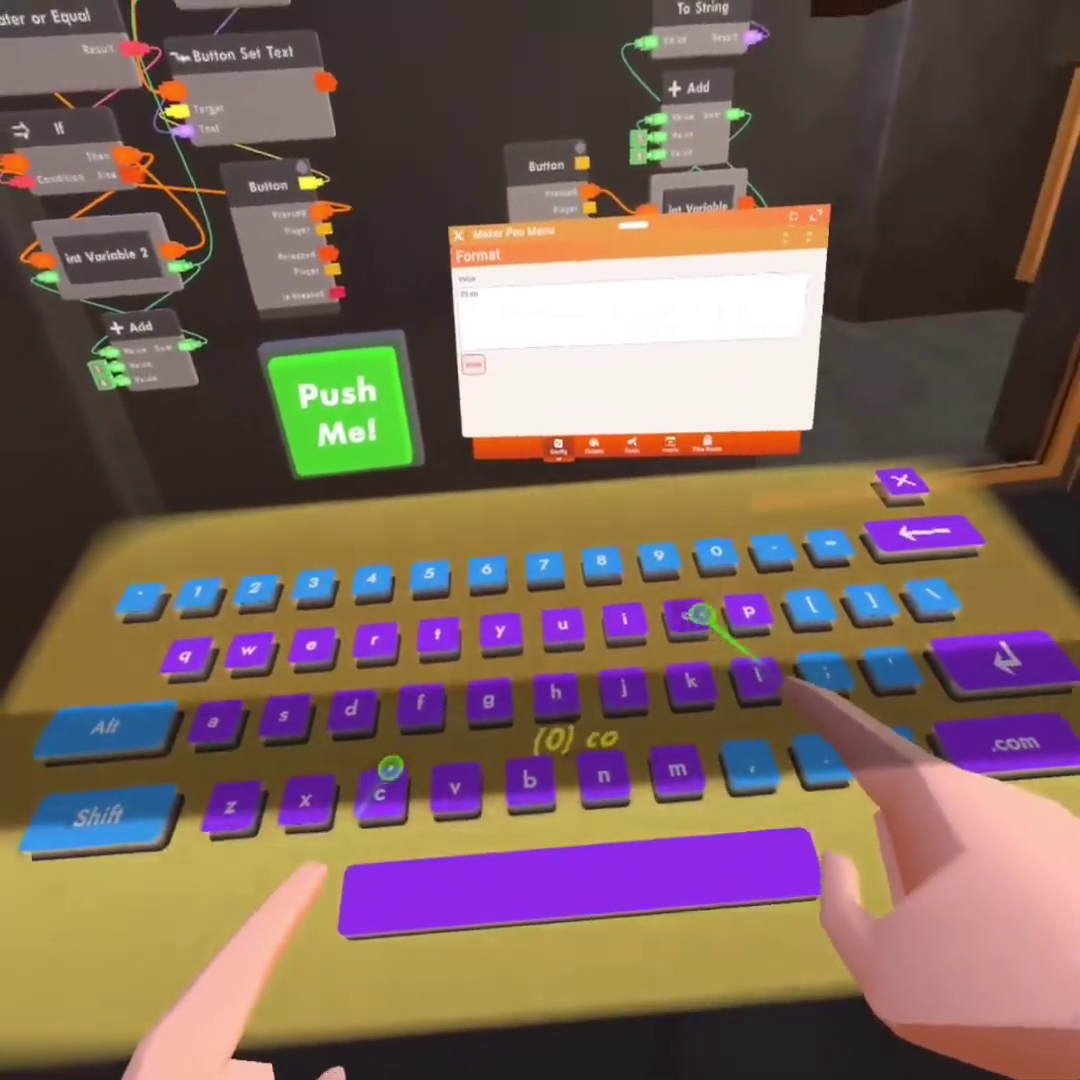
pyautogui.write('oki')
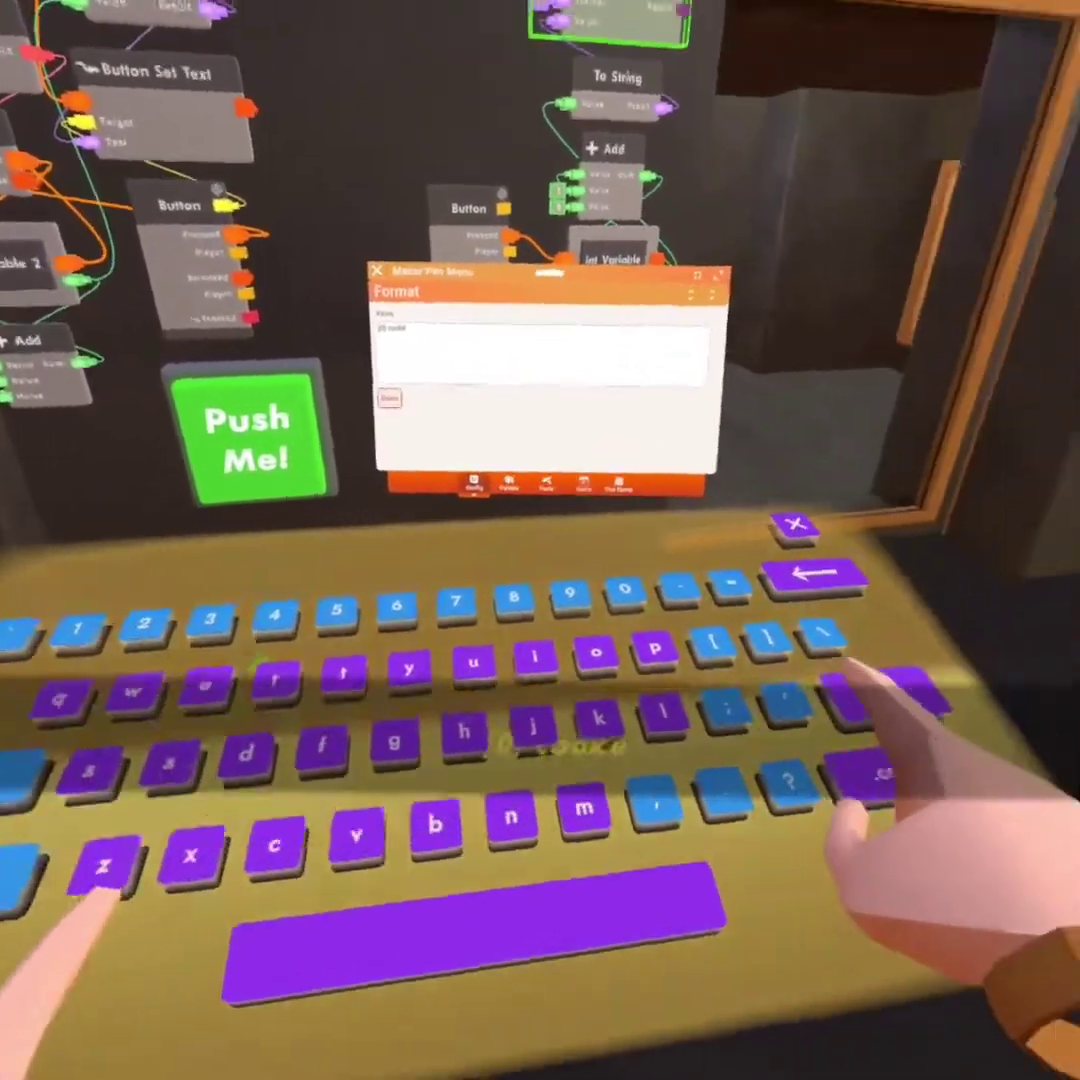
pyautogui.write('e')
pyautogui.press('BackSpace')
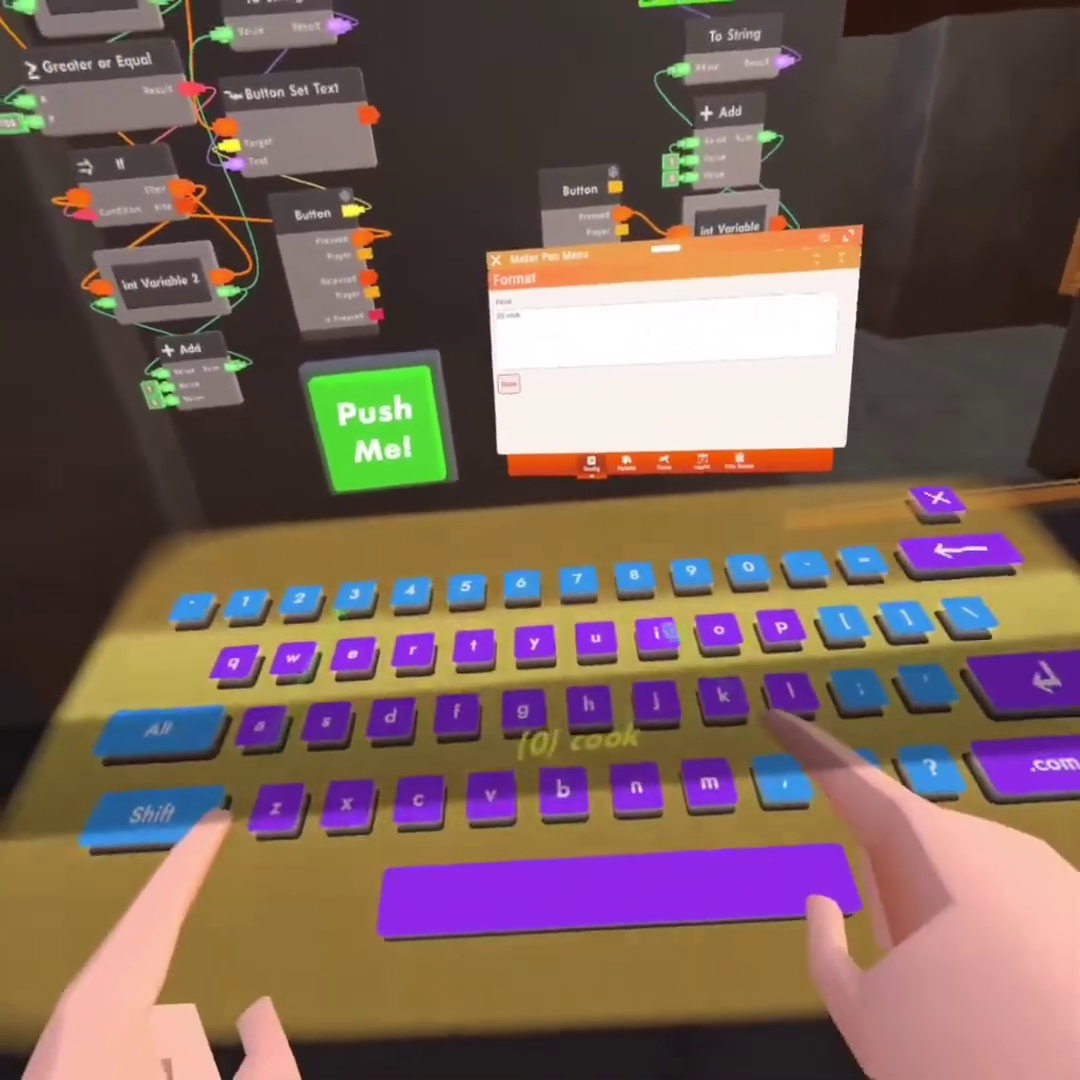
pyautogui.write('ie')
pyautogui.press('Return')
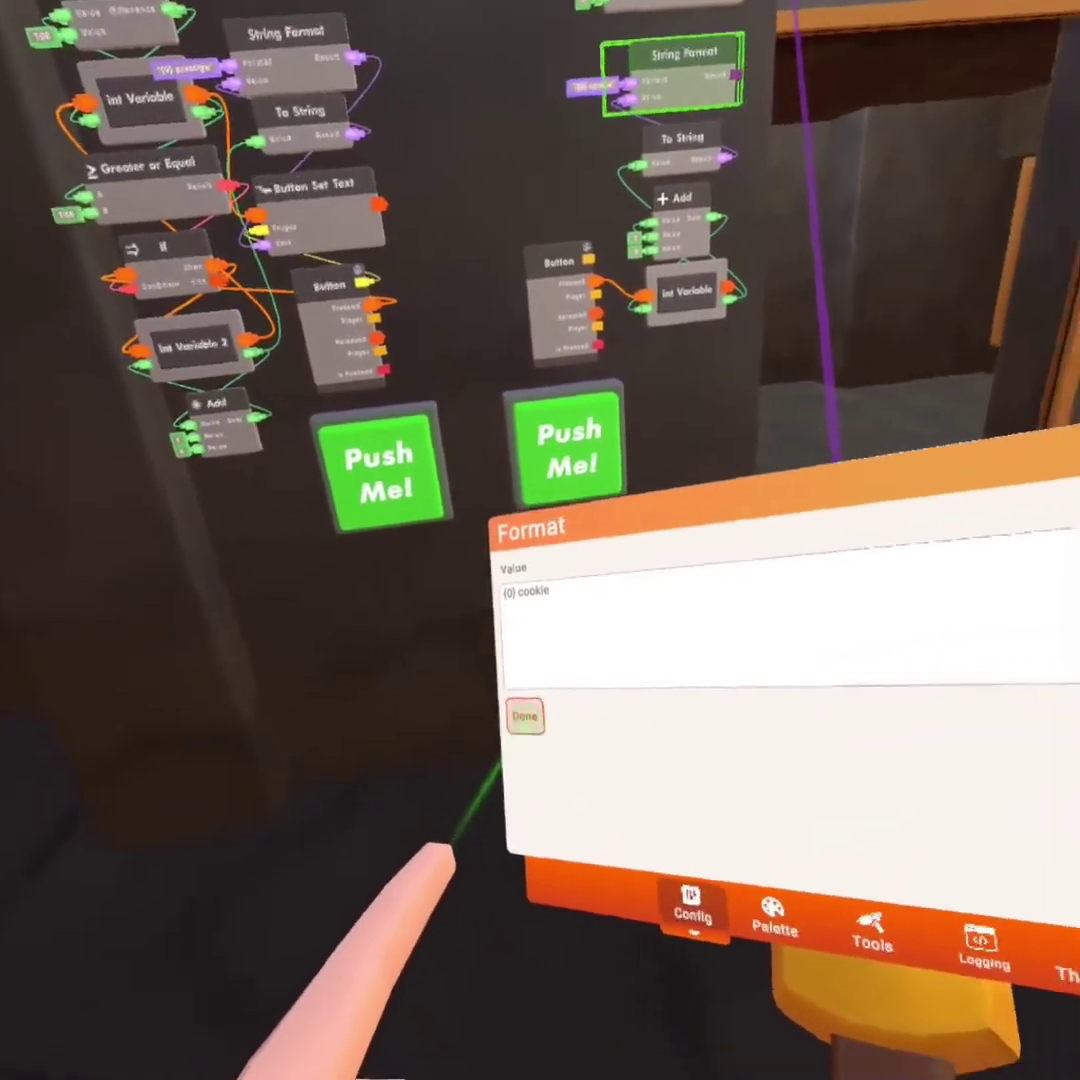
pyautogui.click(525, 716)
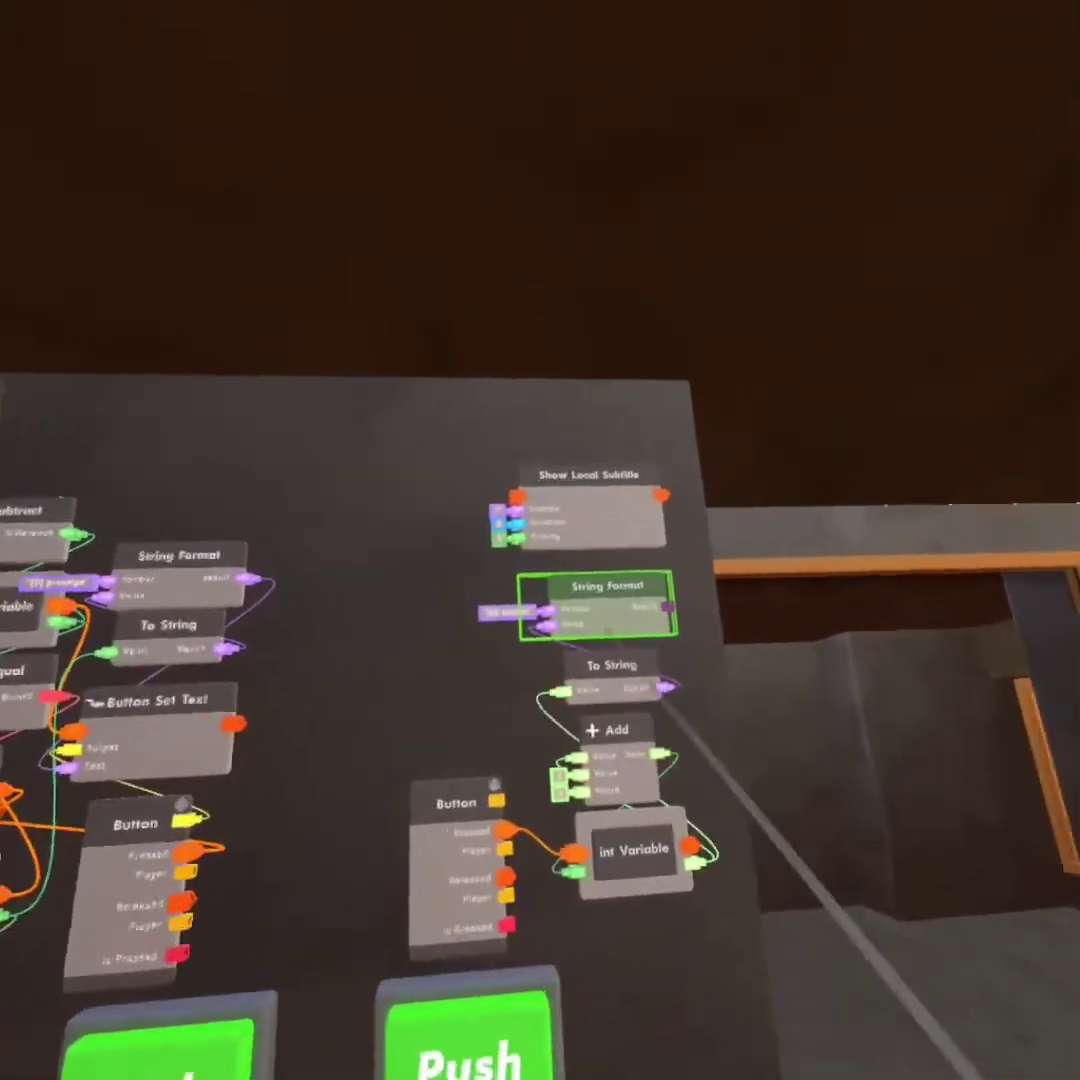
# Step: Wire the String Format Result into Show Local Subtitle's Subtitle pin
pyautogui.moveTo(670, 652)
pyautogui.mouseDown()
pyautogui.moveTo(562, 581)
pyautogui.moveTo(565, 566)
pyautogui.mouseUp()
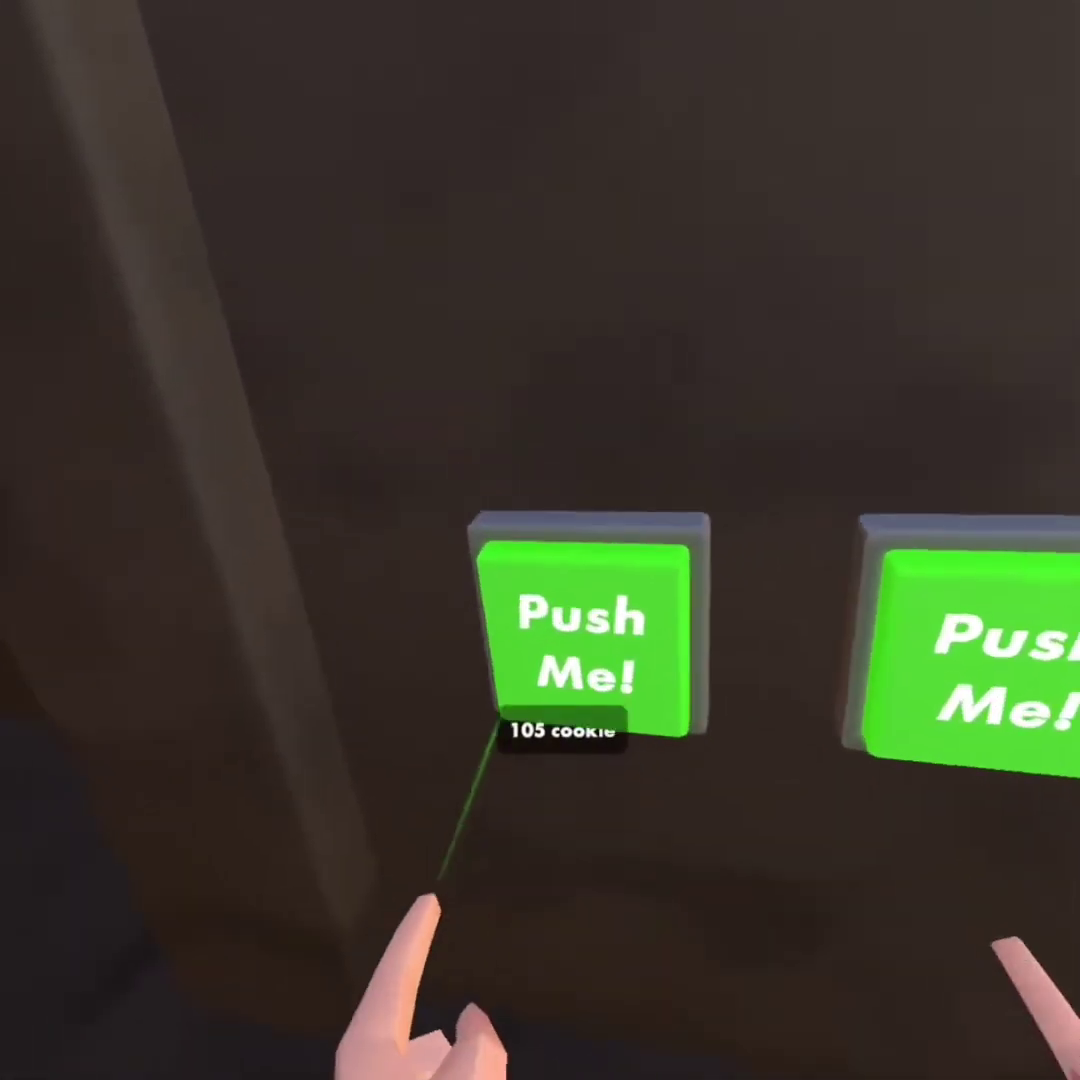
# Step: Press the prestige button twice to convert cookies into prestige points
pyautogui.click(575, 600)
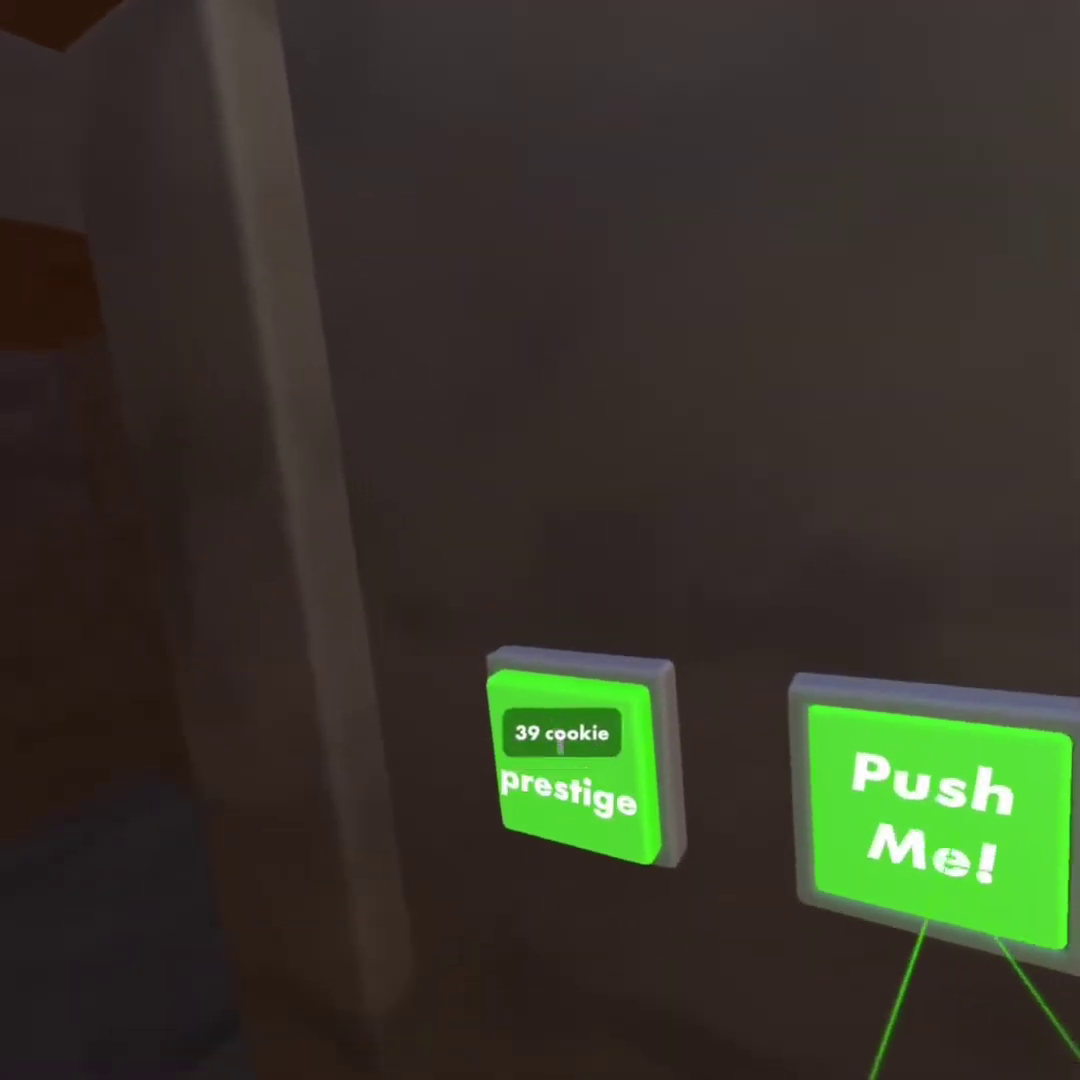
pyautogui.click(540, 715)
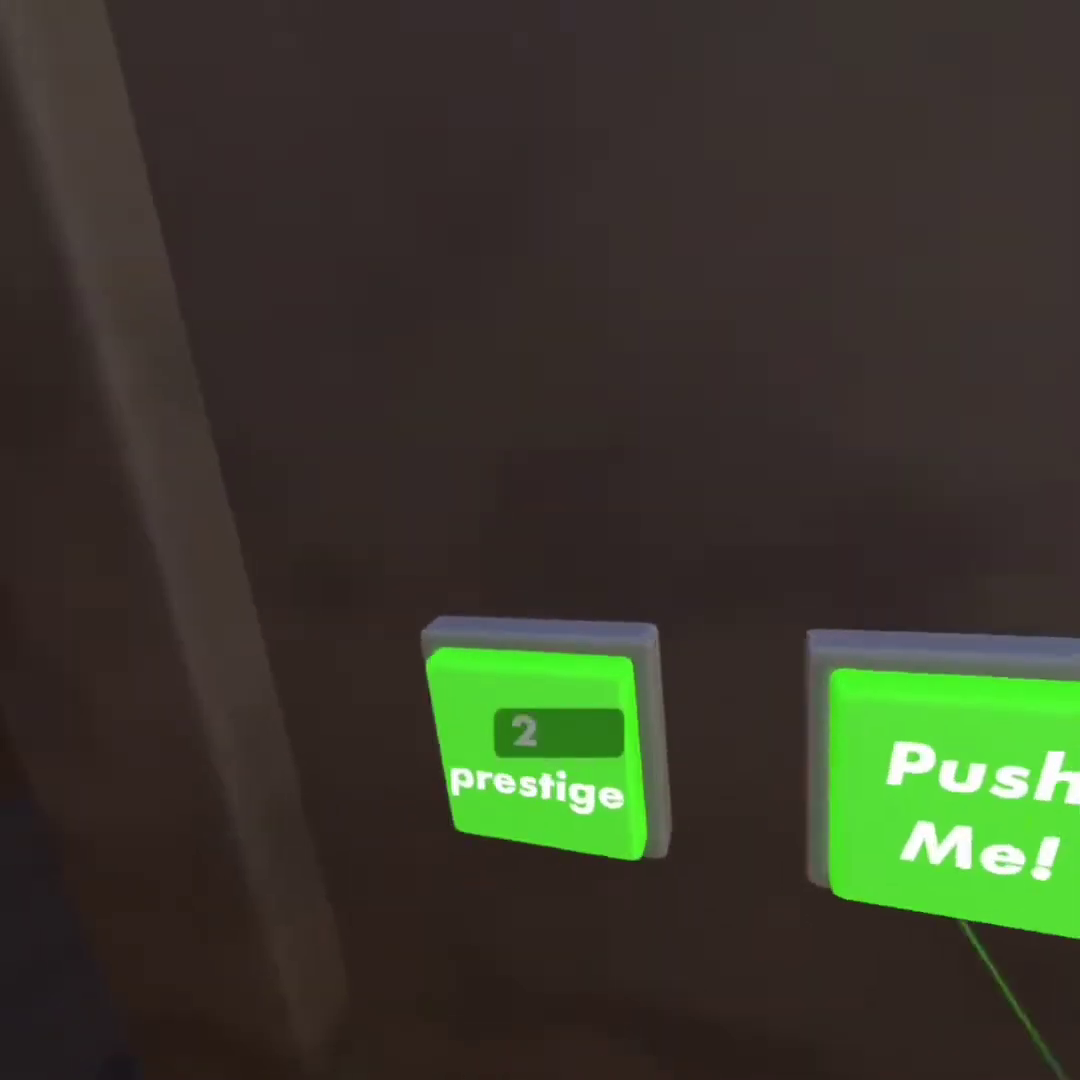